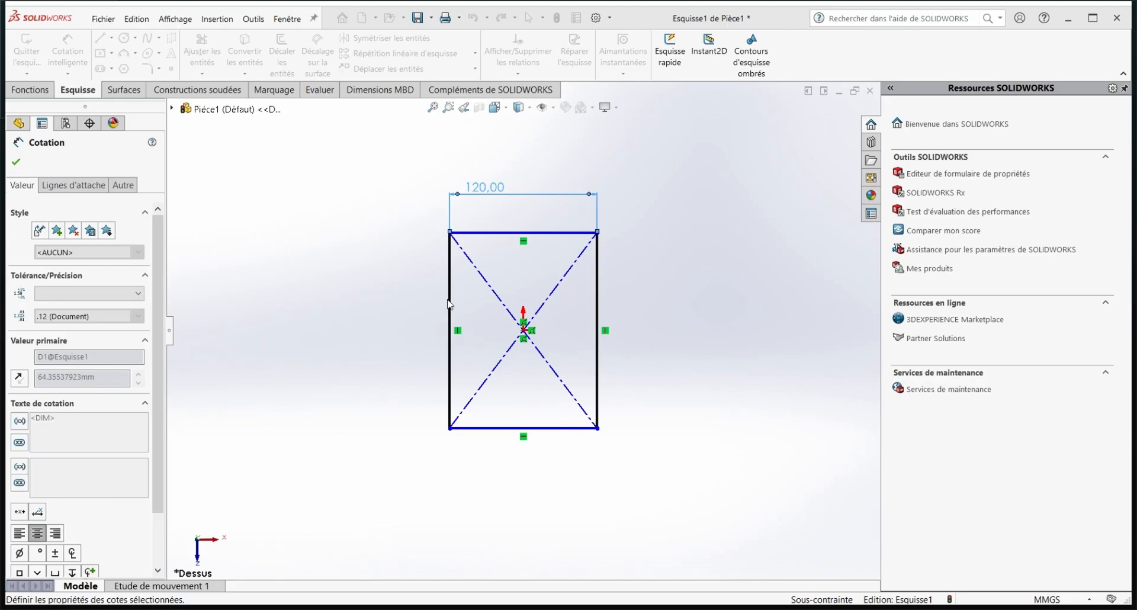
Dimension the rectangle's vertical side to 171 mm
click(451, 293)
click(390, 285)
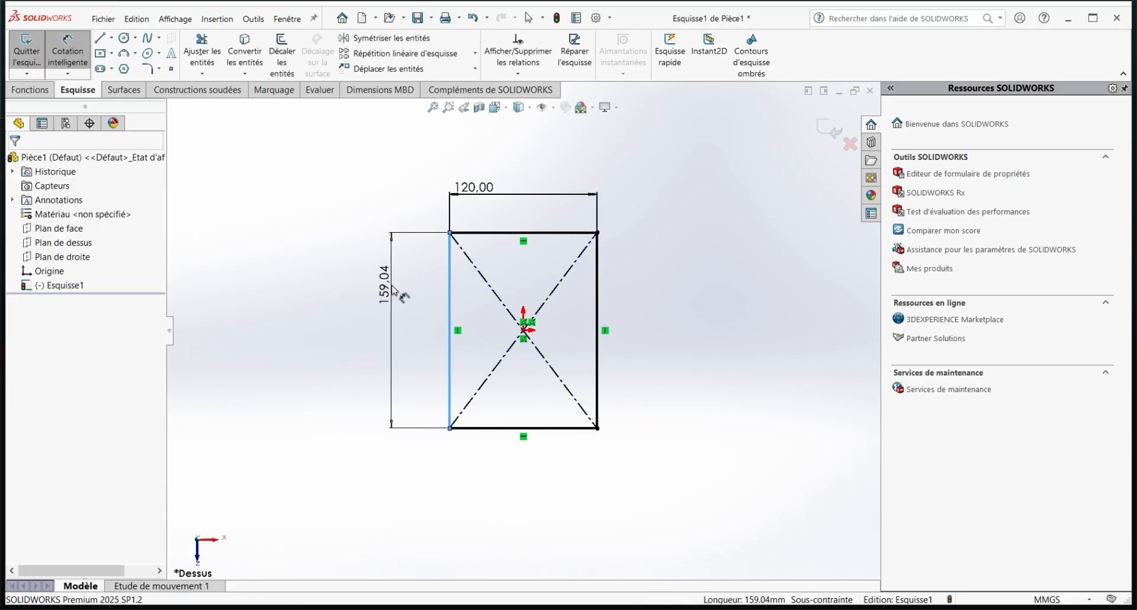
text(171)
click(341, 267)
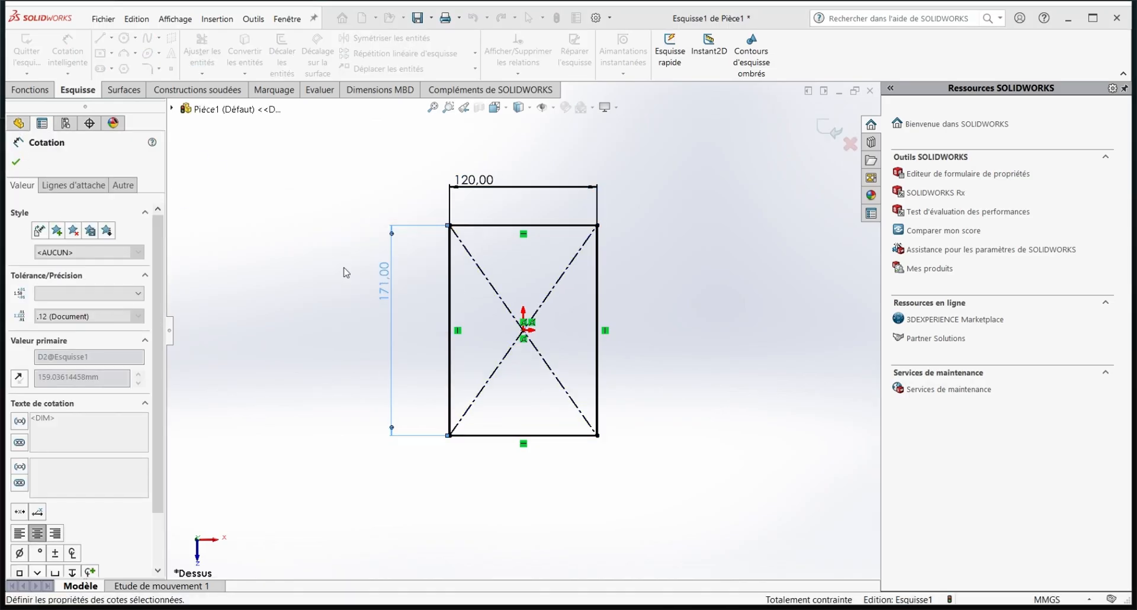
key(Escape)
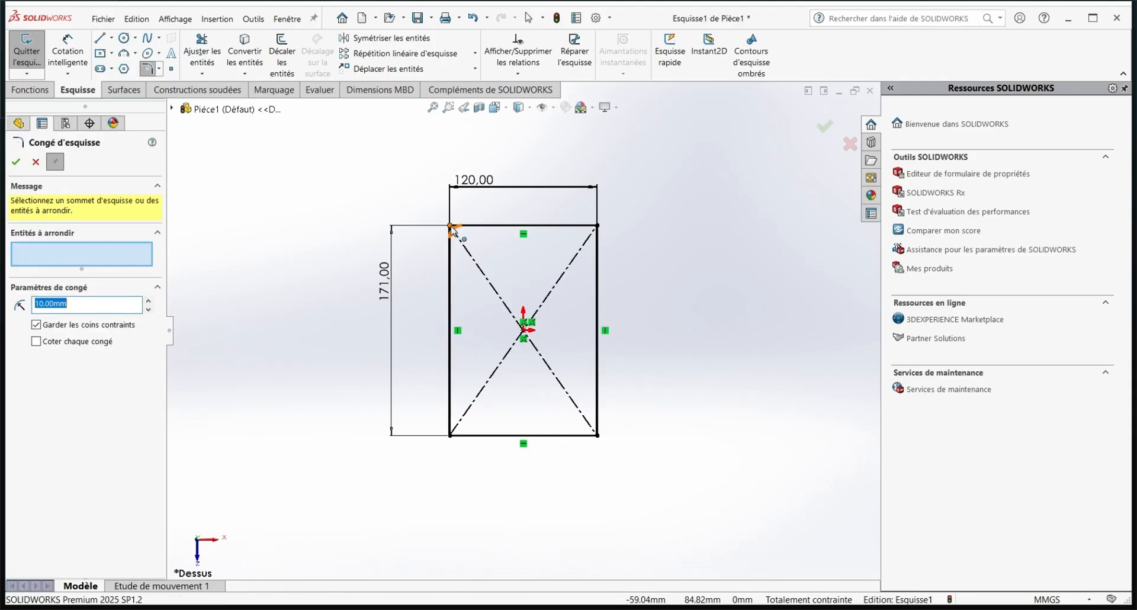
Round all four corners of the rectangle with 10 mm sketch fillets
click(450, 225)
click(596, 225)
click(596, 435)
click(450, 435)
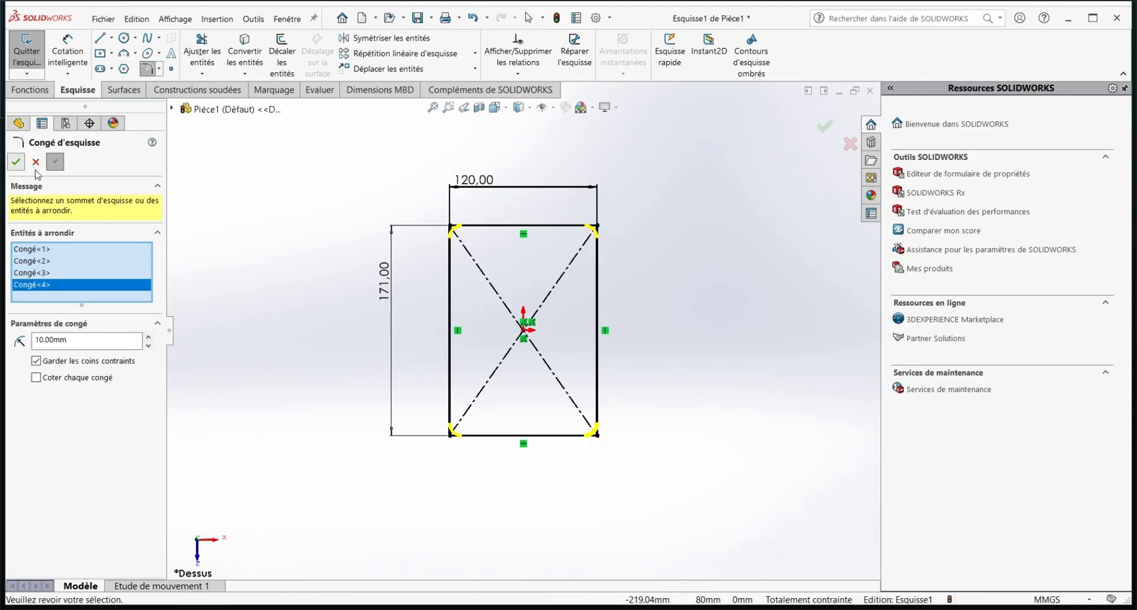
click(16, 161)
click(16, 161)
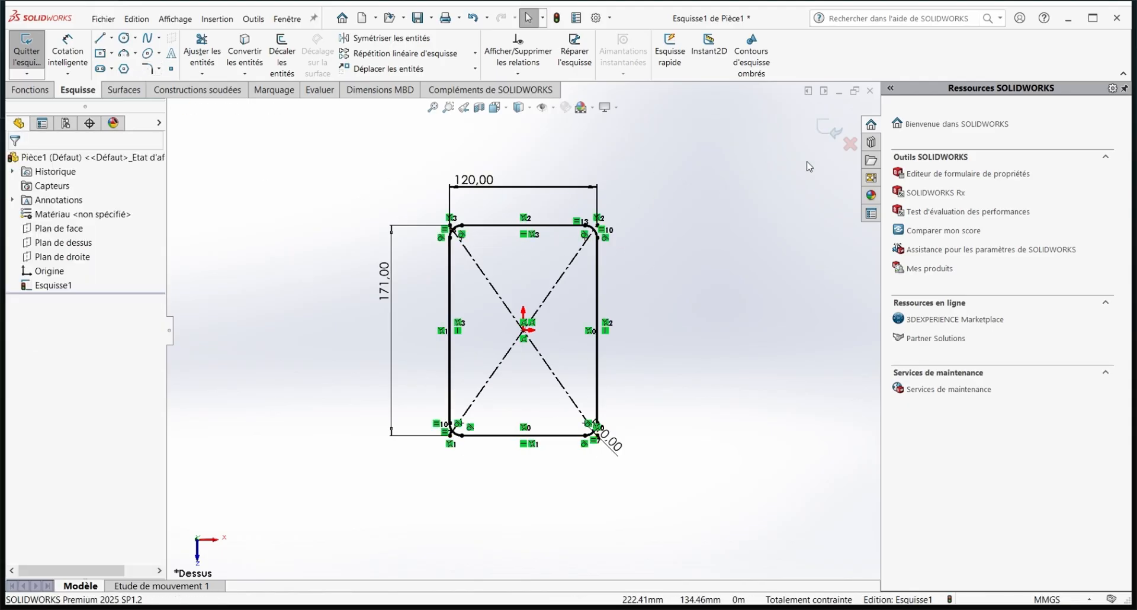
Extrude the rounded rectangle profile 30 mm into a solid base block
click(30, 89)
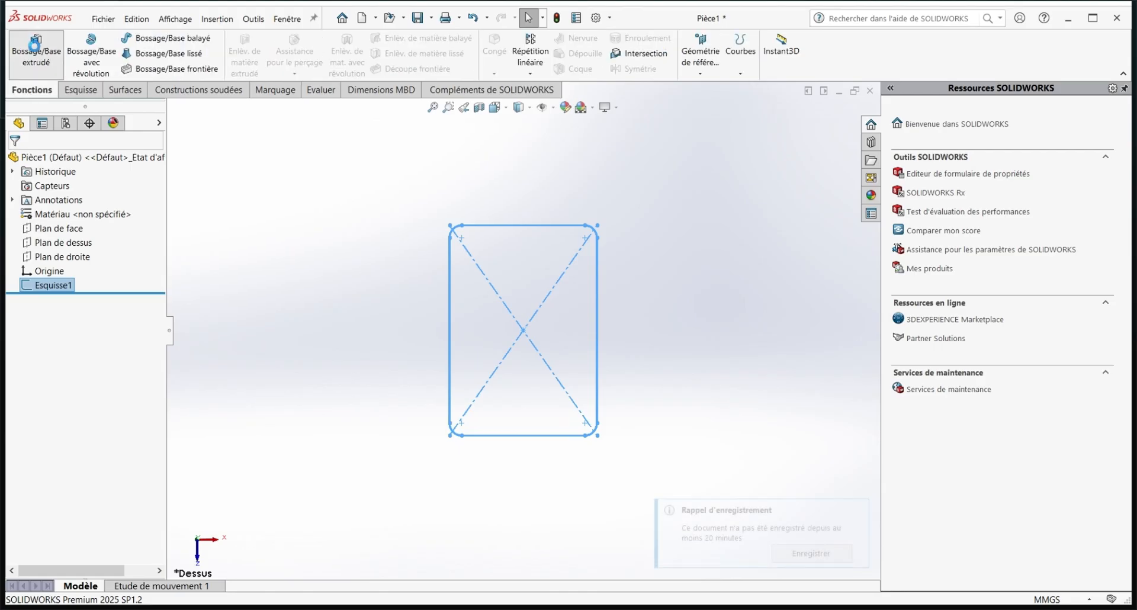
click(35, 44)
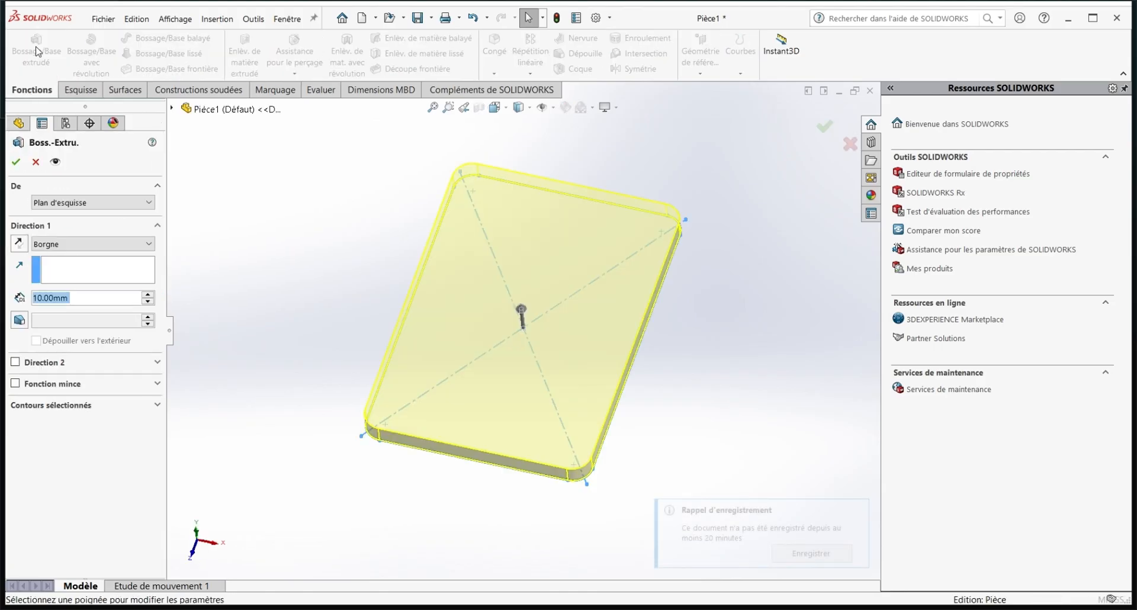
text(3)
key(Return)
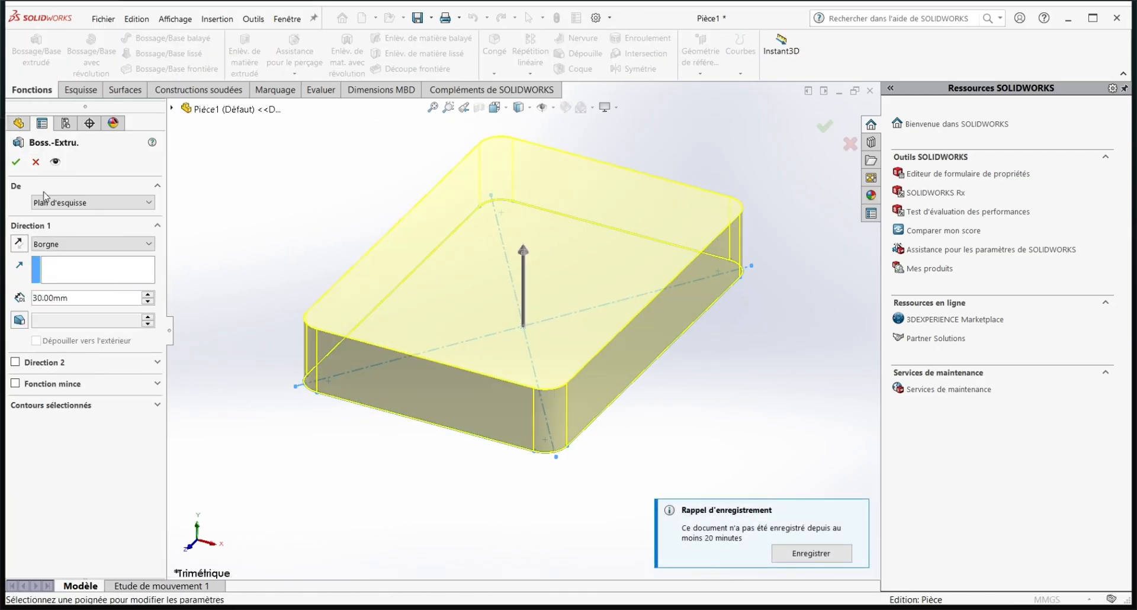
click(16, 161)
Sketch a circle about 50 mm in diameter on the block's upper face, with its centre vertically aligned above the origin
click(524, 288)
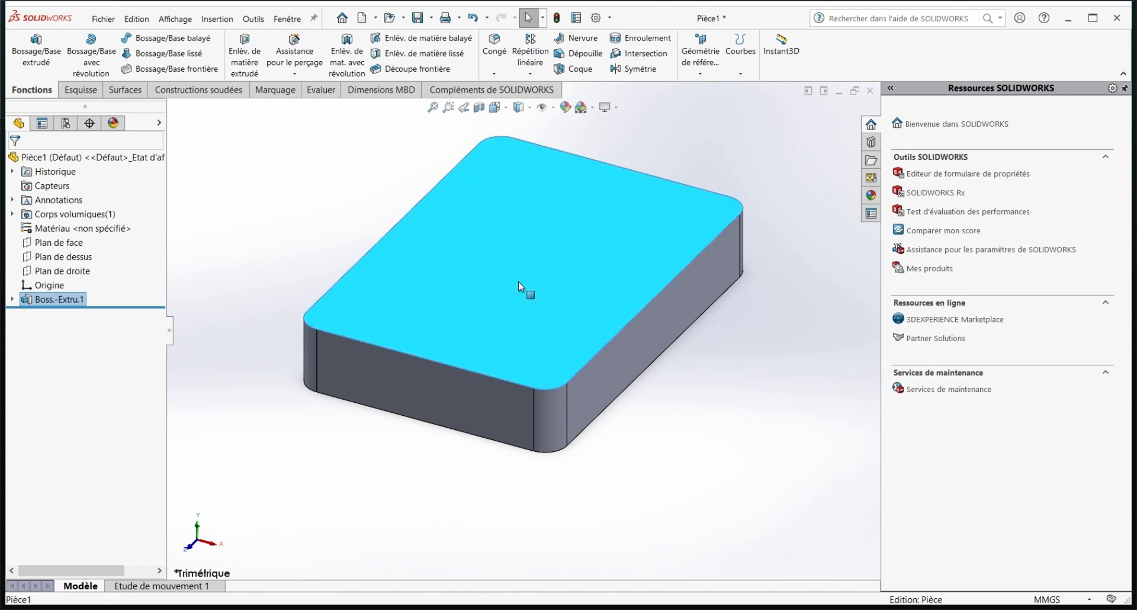
click(553, 268)
click(123, 39)
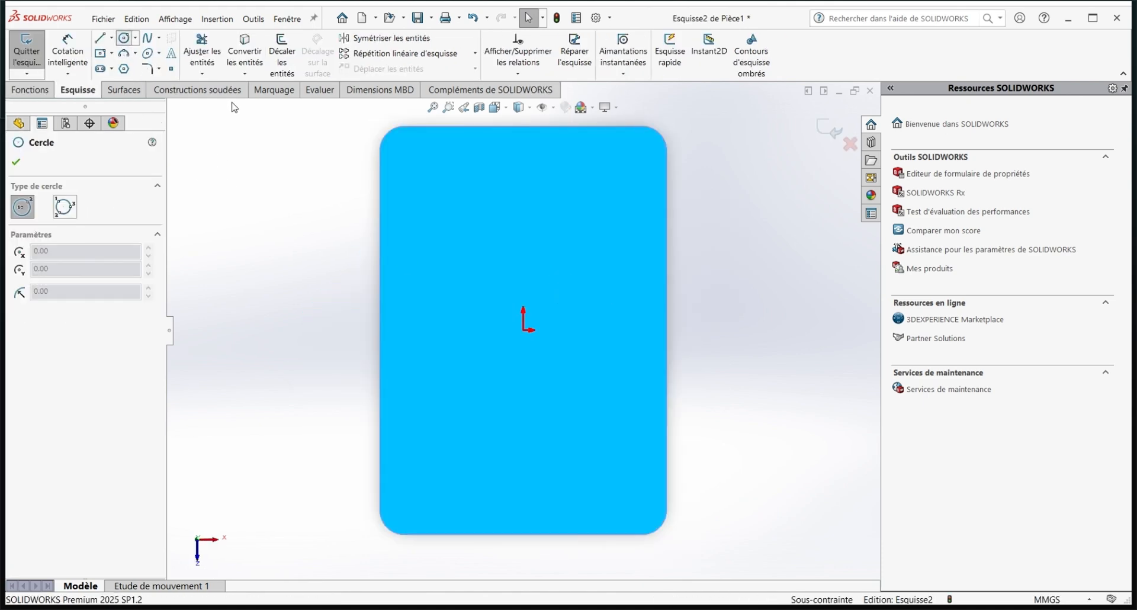
click(524, 227)
click(567, 267)
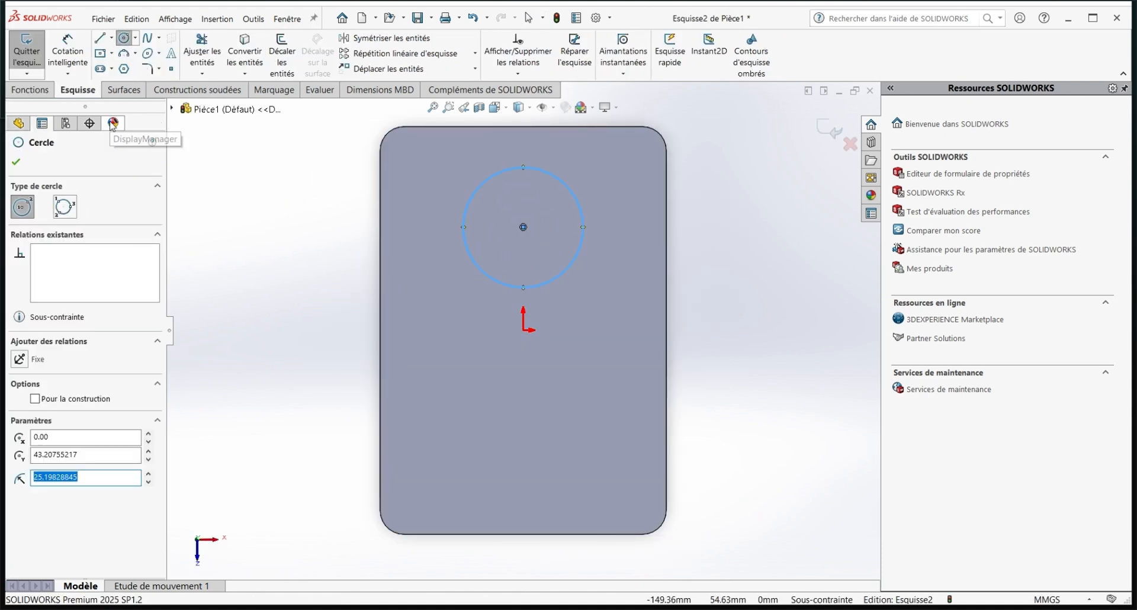
key(Escape)
click(523, 227)
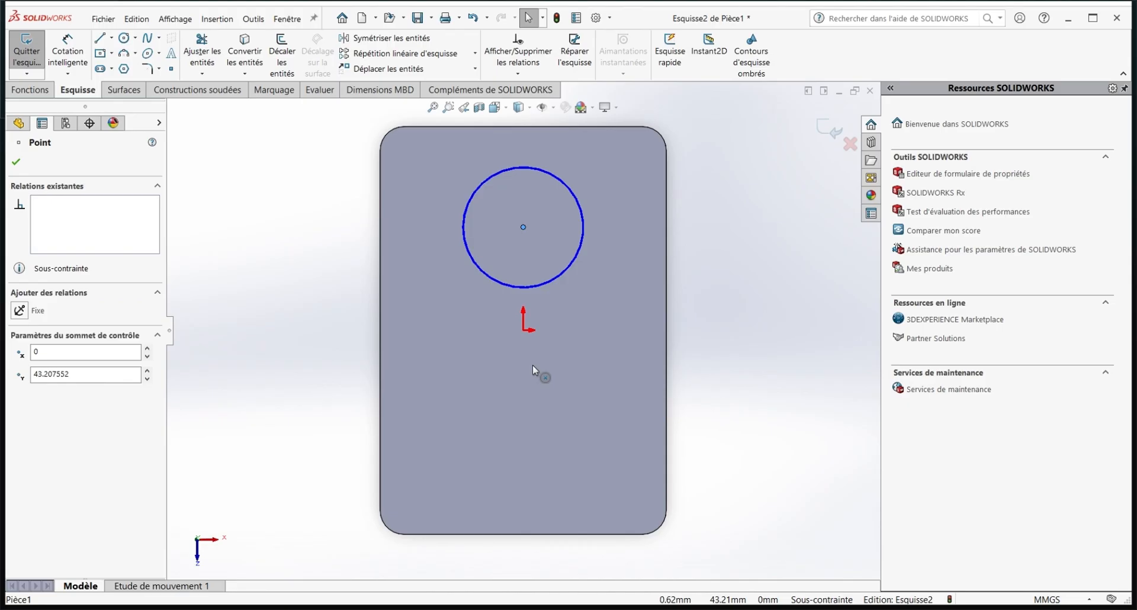
ctrl+click(523, 330)
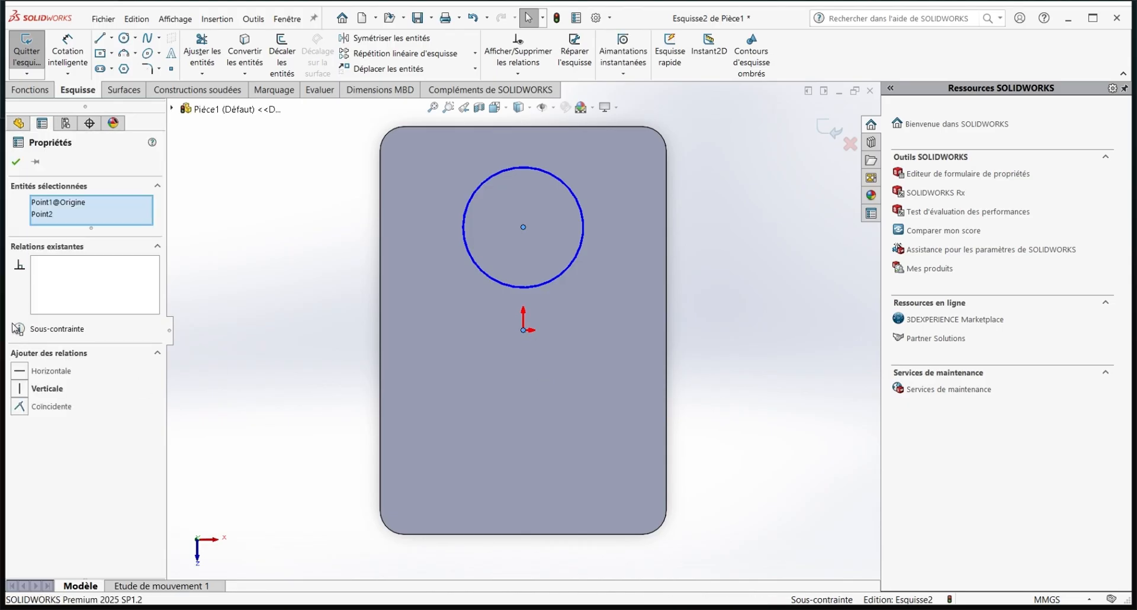
Dimension the circle's diameter to 70 mm
click(67, 56)
click(576, 262)
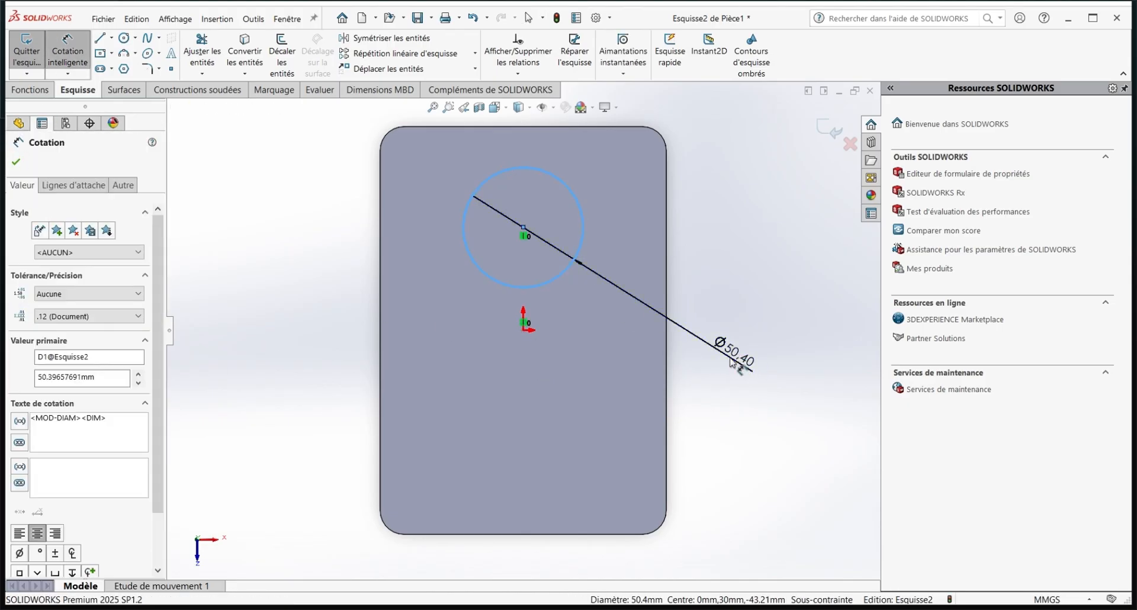
click(734, 362)
click(678, 335)
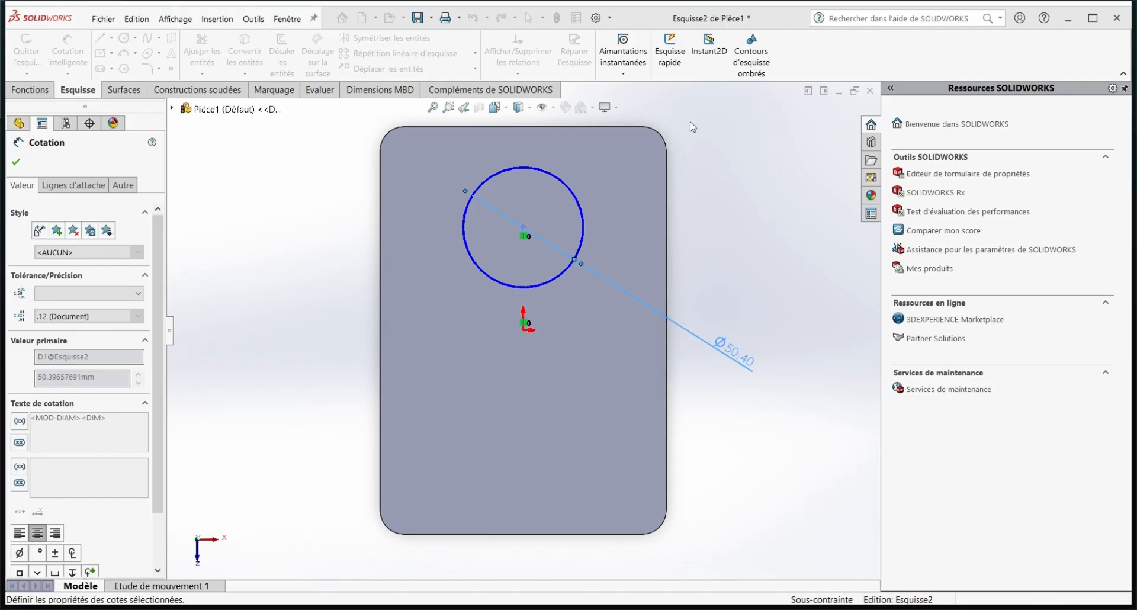
Dimension the circle's centre 58 mm from the block's upper short edge
click(552, 127)
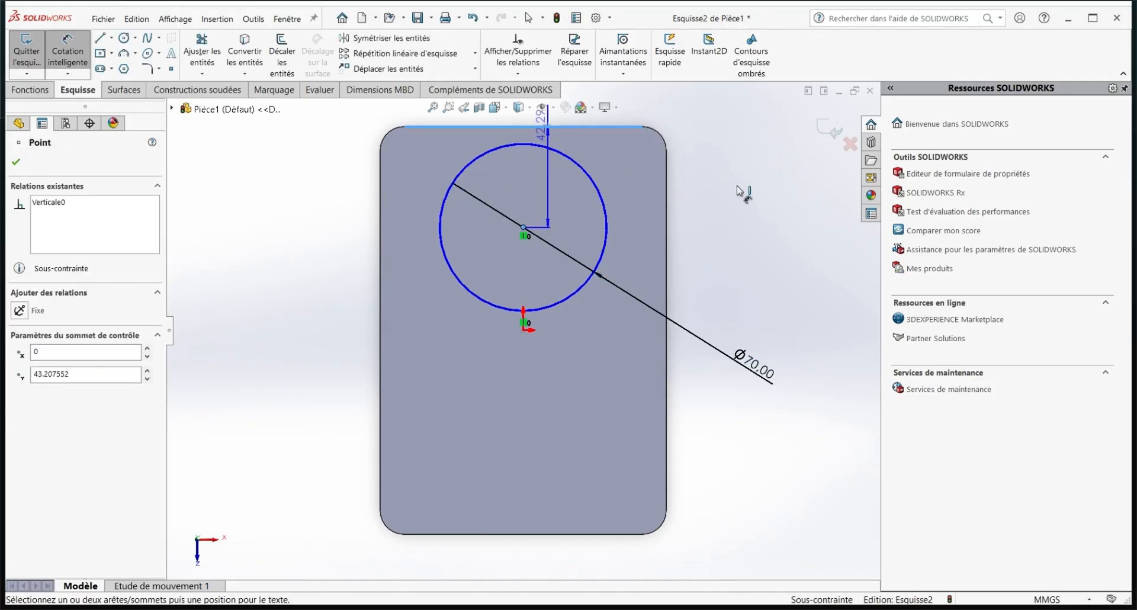
click(753, 198)
text(58)
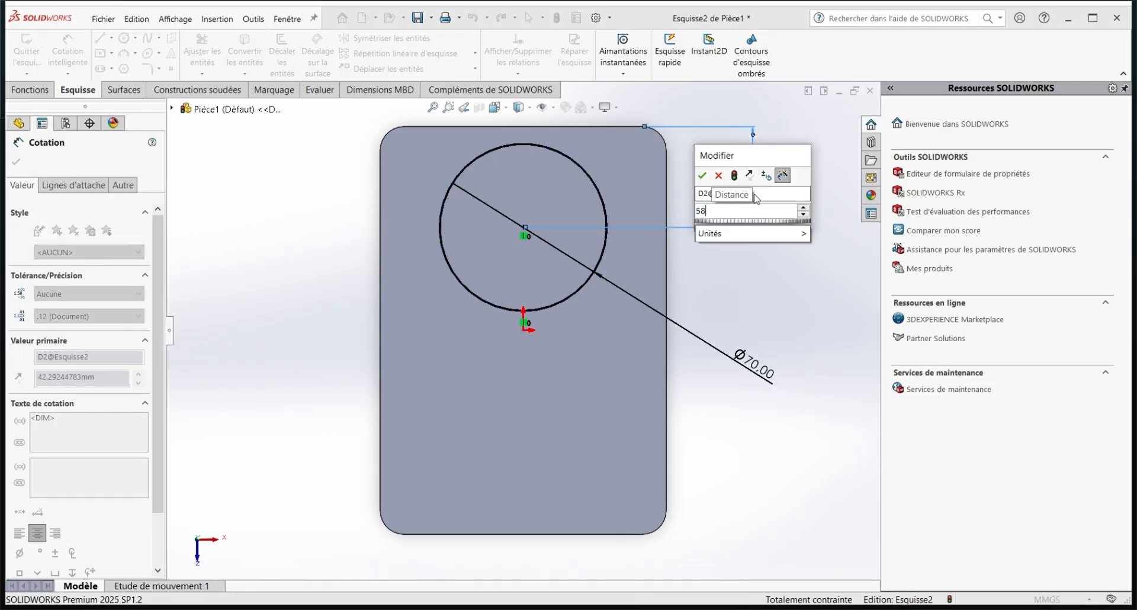
key(Return)
key(Escape)
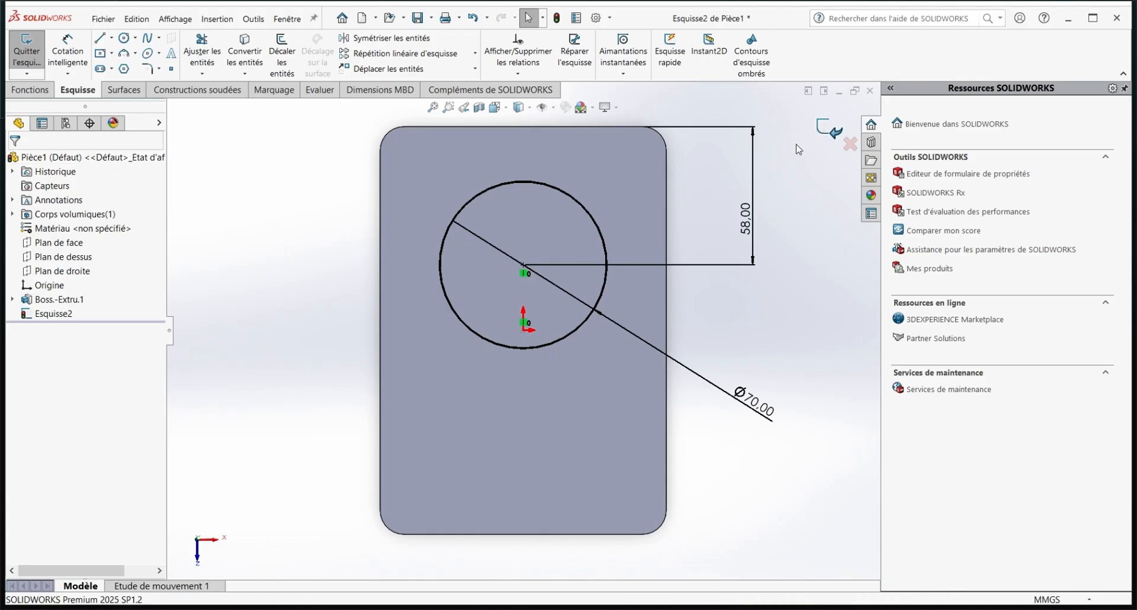
Leave the sketch and extrude the 70 mm circle 130 mm upward as a cylinder
click(826, 129)
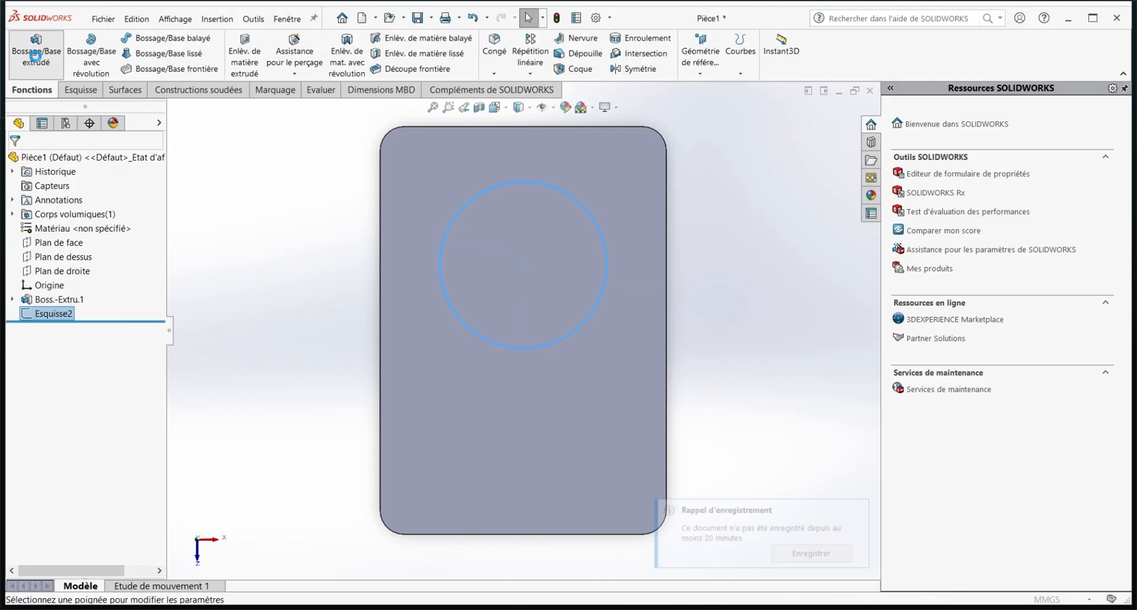
text(130)
key(Return)
middle_drag(332, 325, 254, 265)
click(16, 161)
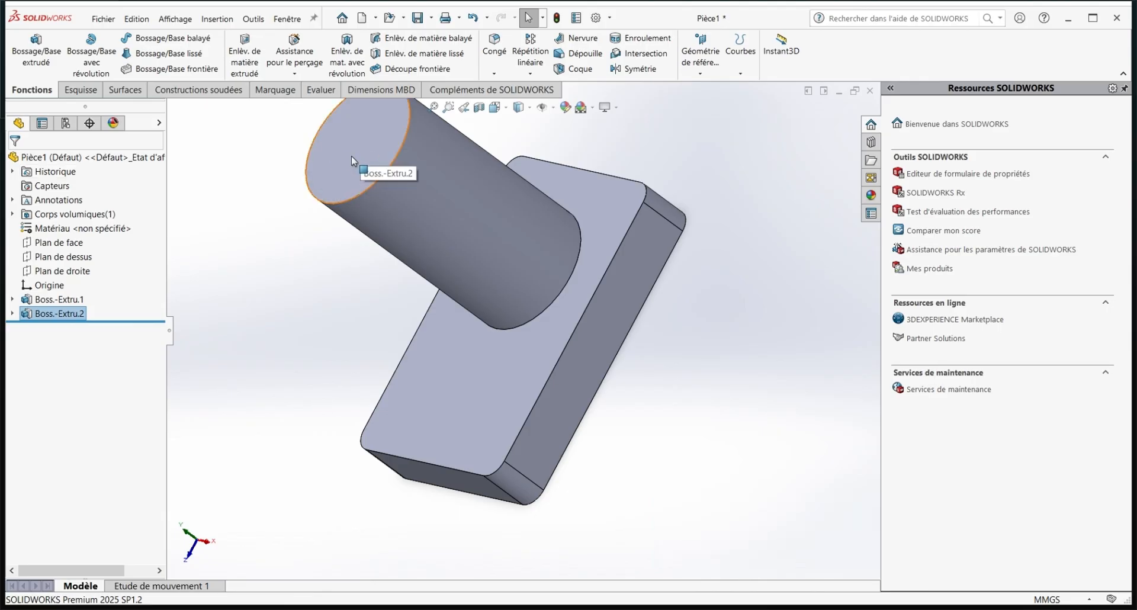
Sketch two concentric circles, about 25 mm and 36 mm in diameter, at the centre of the cylinder's free end face
right_click(352, 157)
click(365, 137)
click(734, 283)
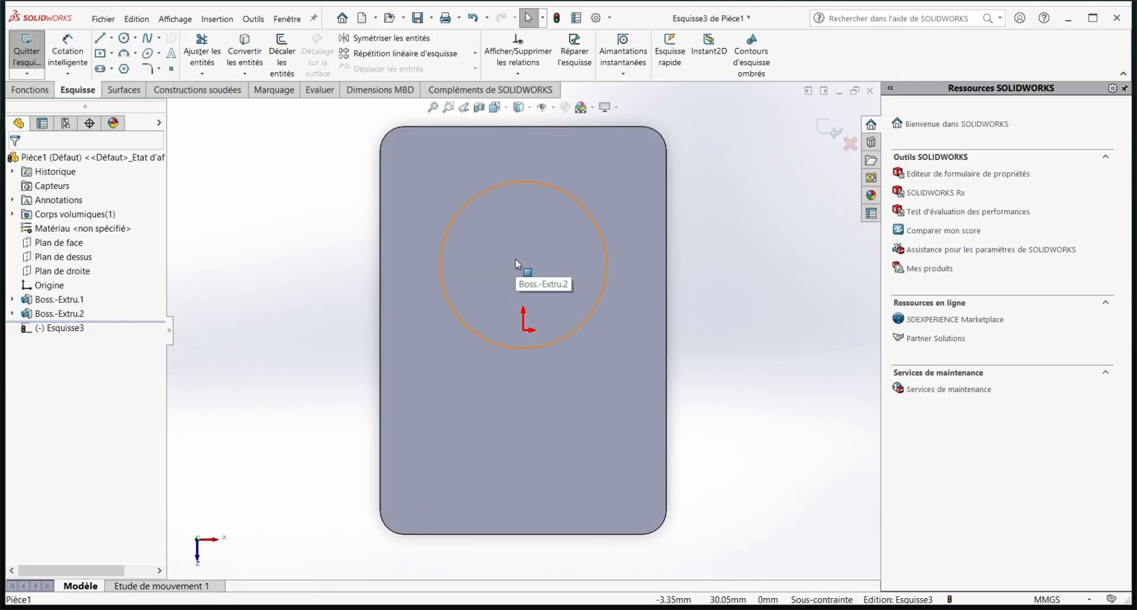
click(124, 38)
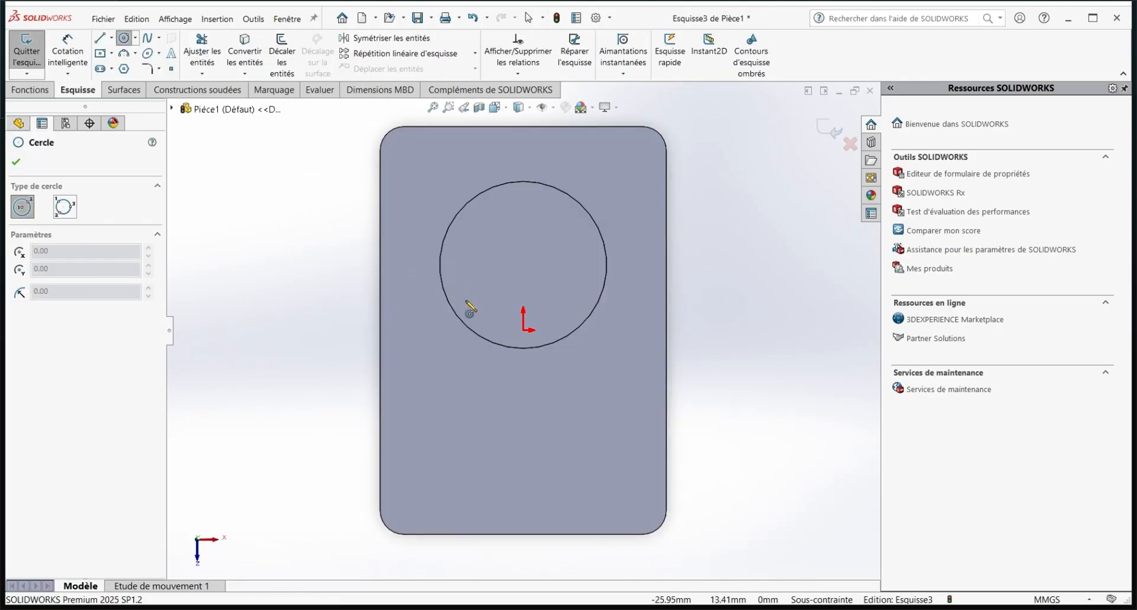
click(524, 265)
click(552, 274)
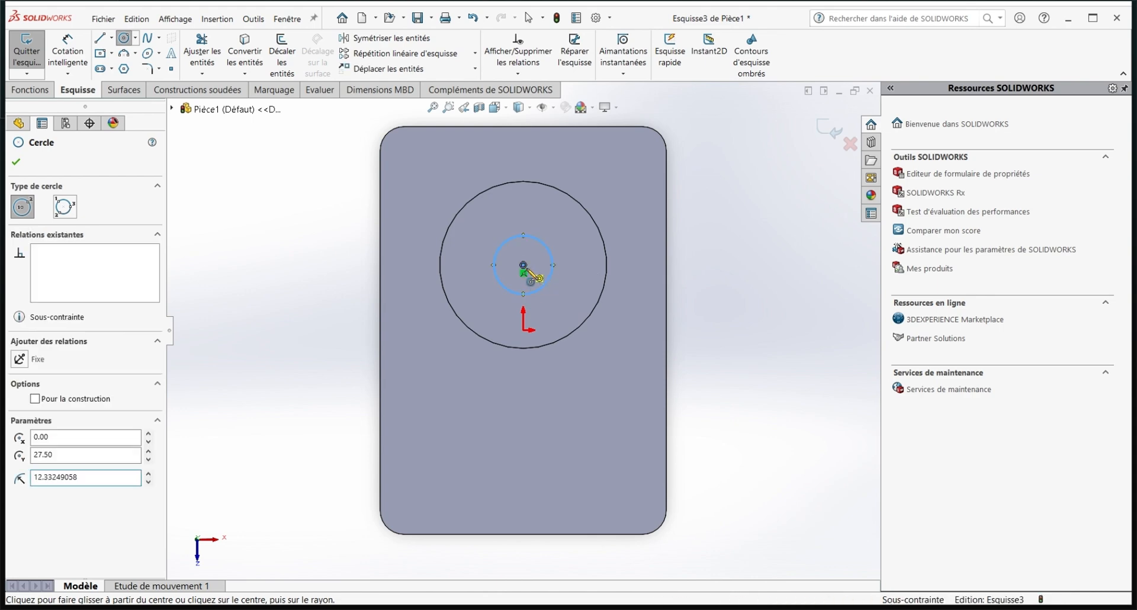
click(523, 265)
click(485, 282)
key(Escape)
Set the larger drawn circle's diameter to 20 mm and the other concentric circle's diameter to 25 mm
click(490, 281)
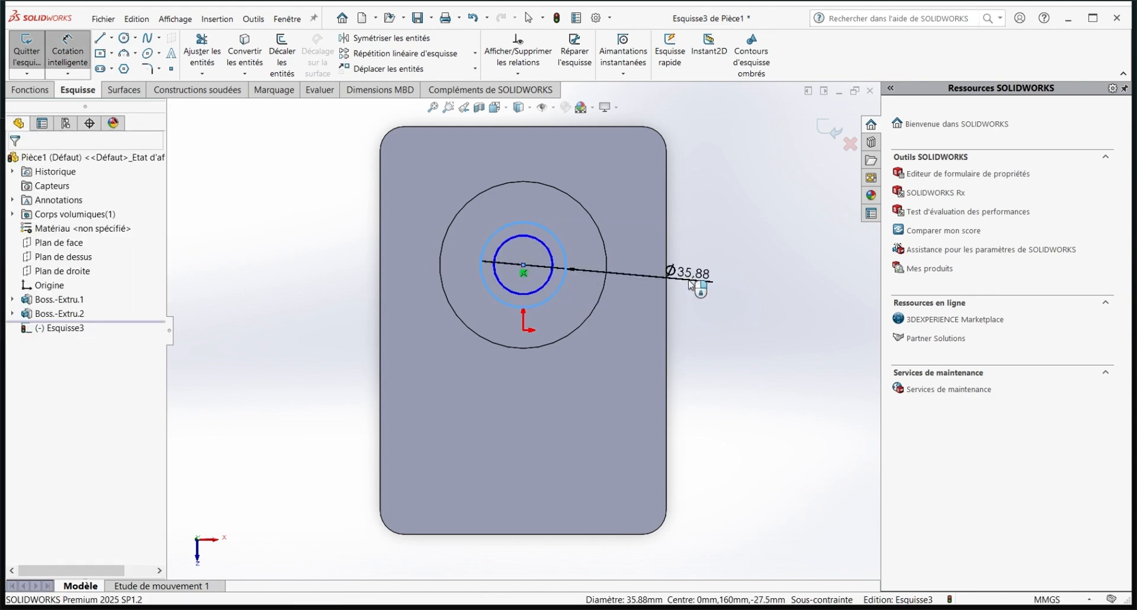
click(687, 274)
text(20)
click(635, 260)
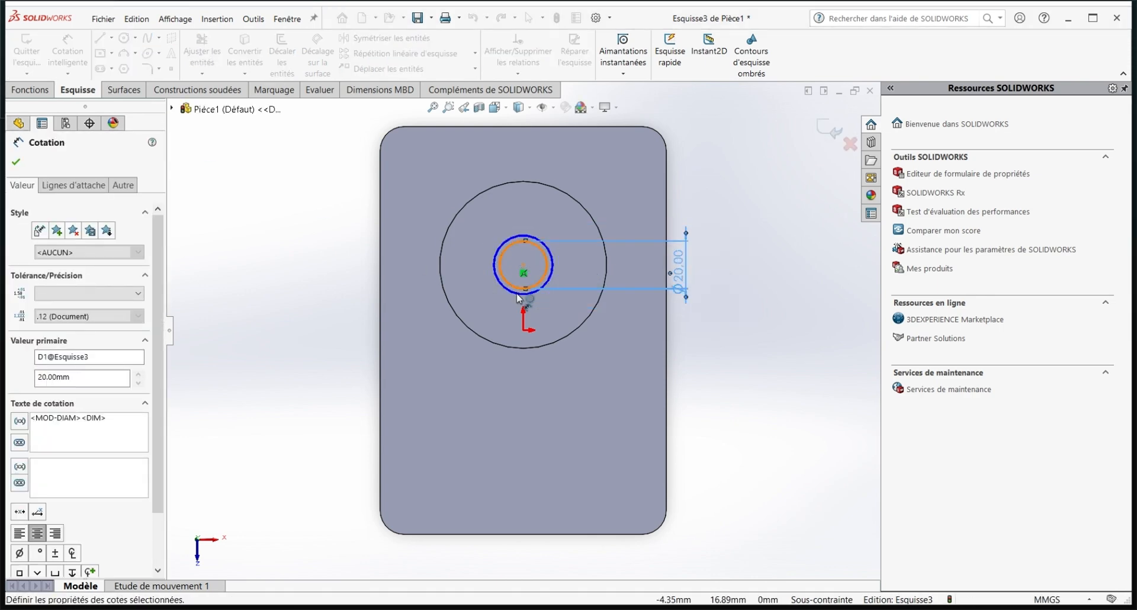
click(552, 266)
click(696, 231)
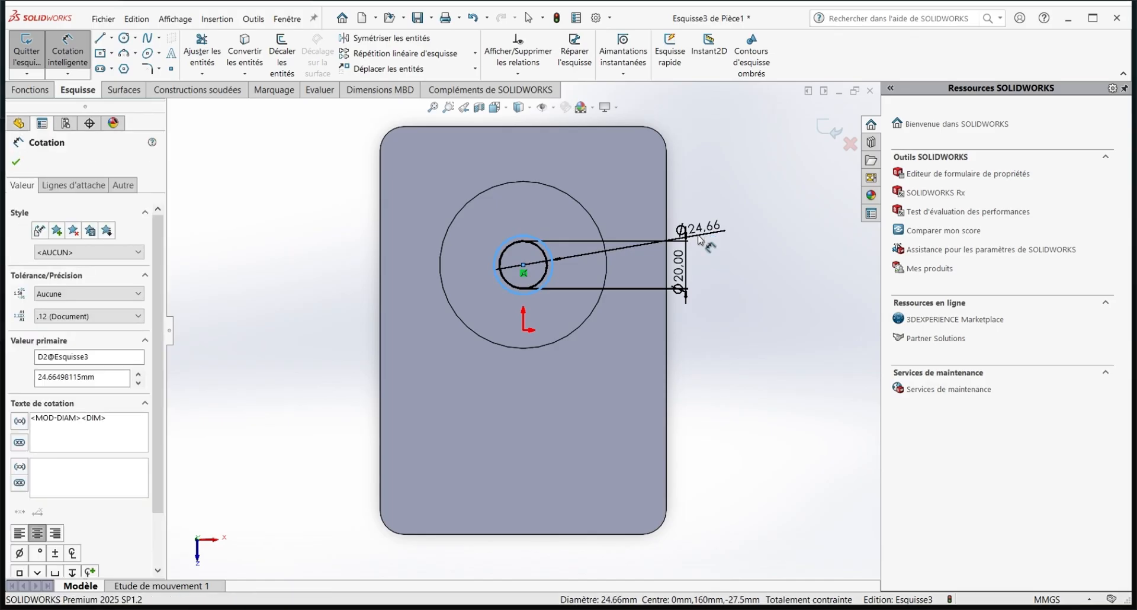
click(648, 248)
click(15, 161)
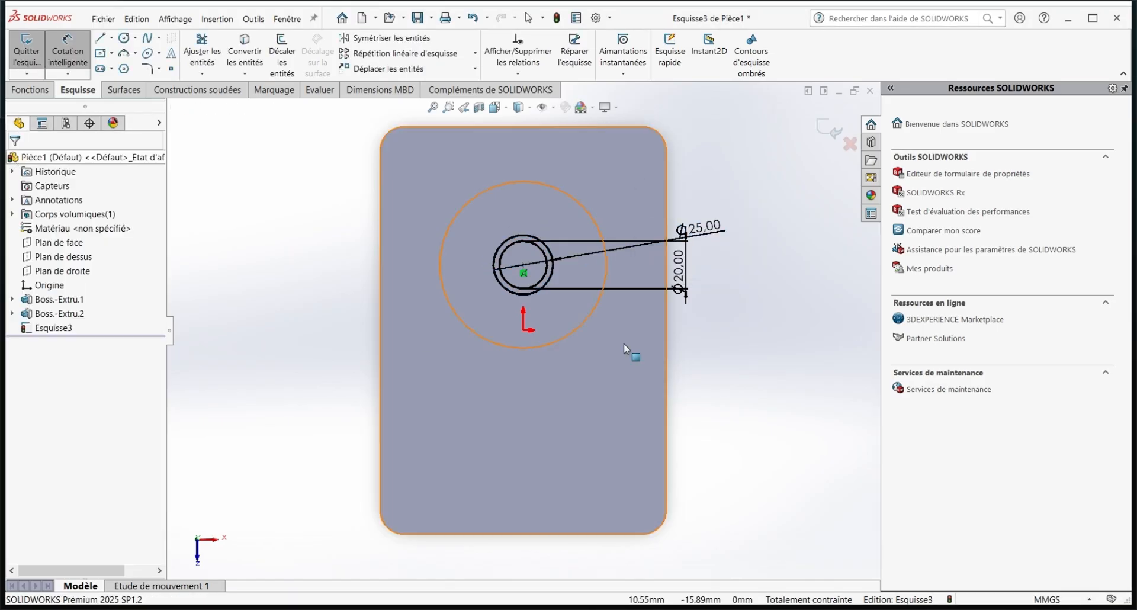
Extrude the ring between the two concentric circles 10 mm outward from the cylinder's end face
click(821, 127)
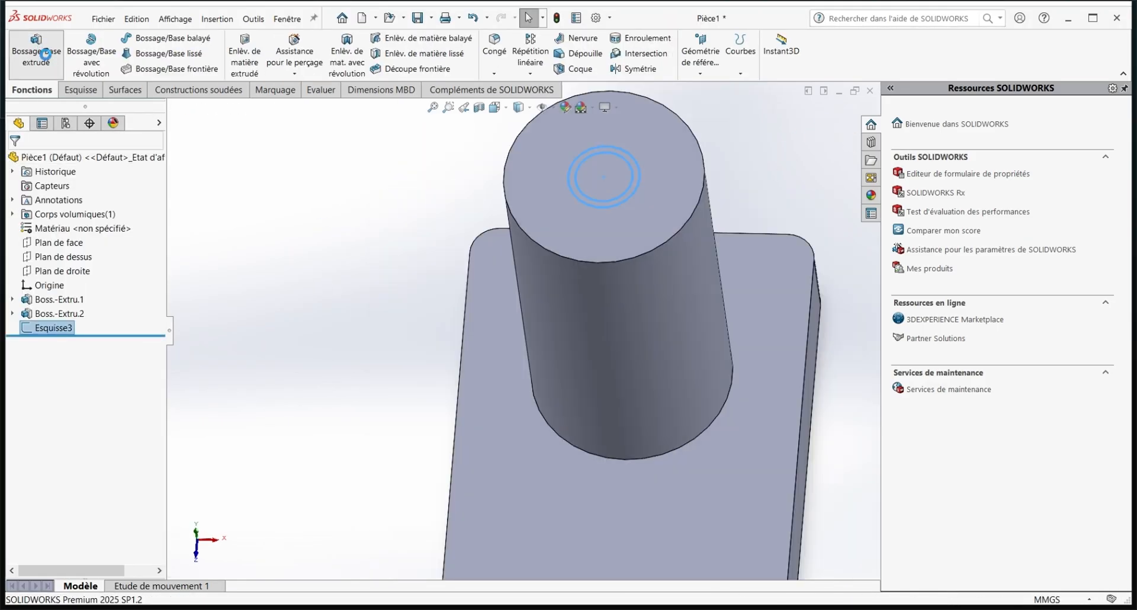
text(10)
key(Return)
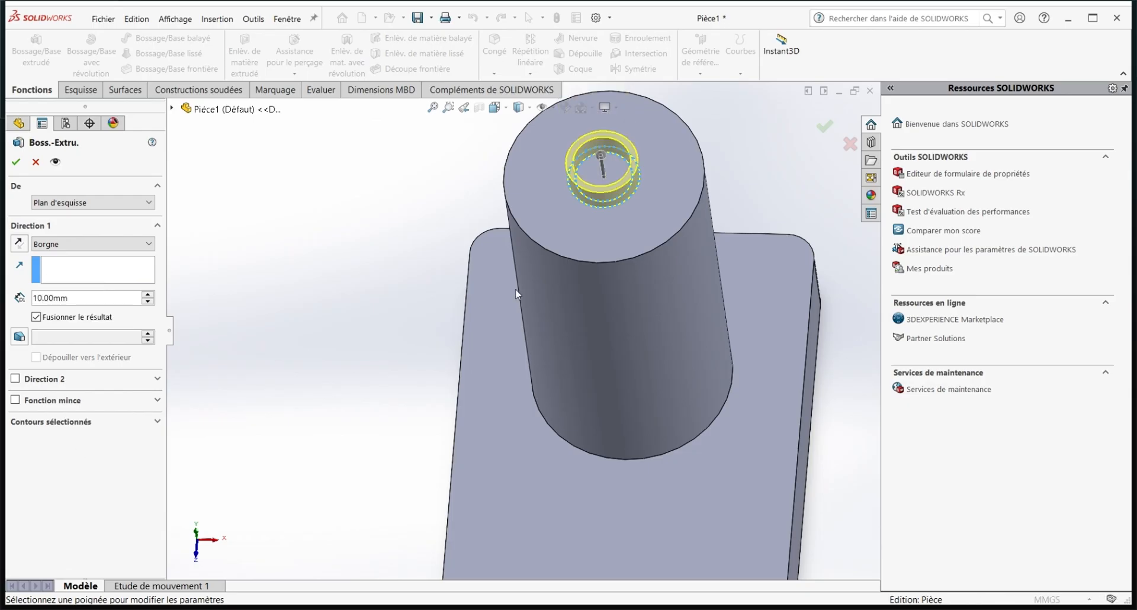
middle_drag(518, 292, 604, 298)
scroll(604, 298, up, 4)
click(16, 162)
Fillet the cylinder's base edge and its outer end edge with a 7 mm radius
middle_drag(450, 337, 541, 325)
click(594, 397)
scroll(542, 326, down, 3)
click(528, 326)
double_click(53, 319)
text(7)
key(Return)
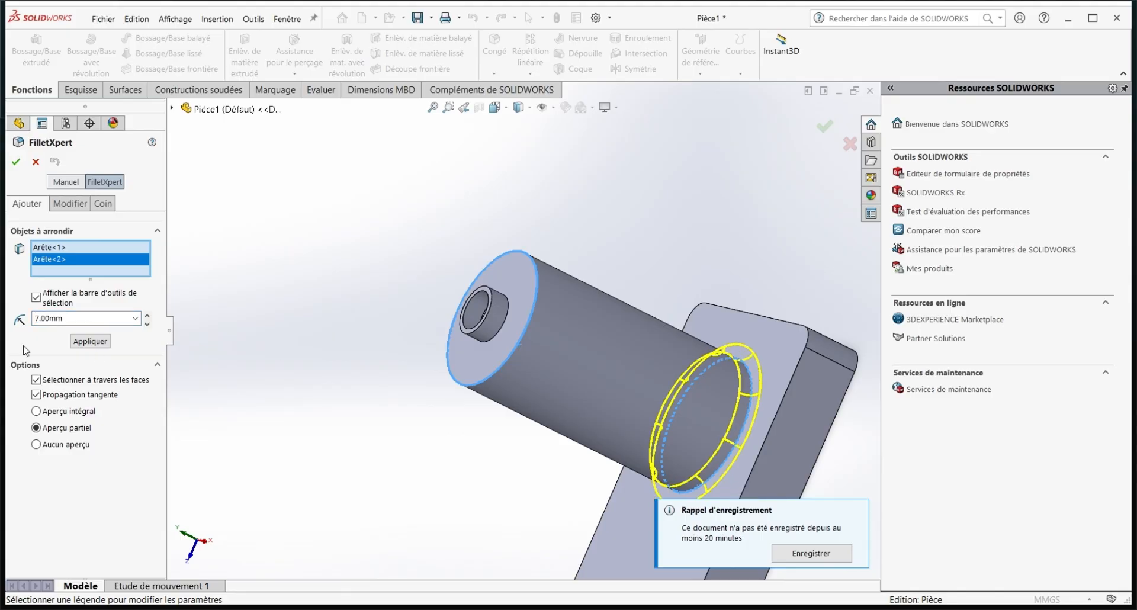
click(17, 161)
Cut the display of the part with a section view along Plan de droite
scroll(546, 370, up, 5)
middle_drag(546, 371, 490, 339)
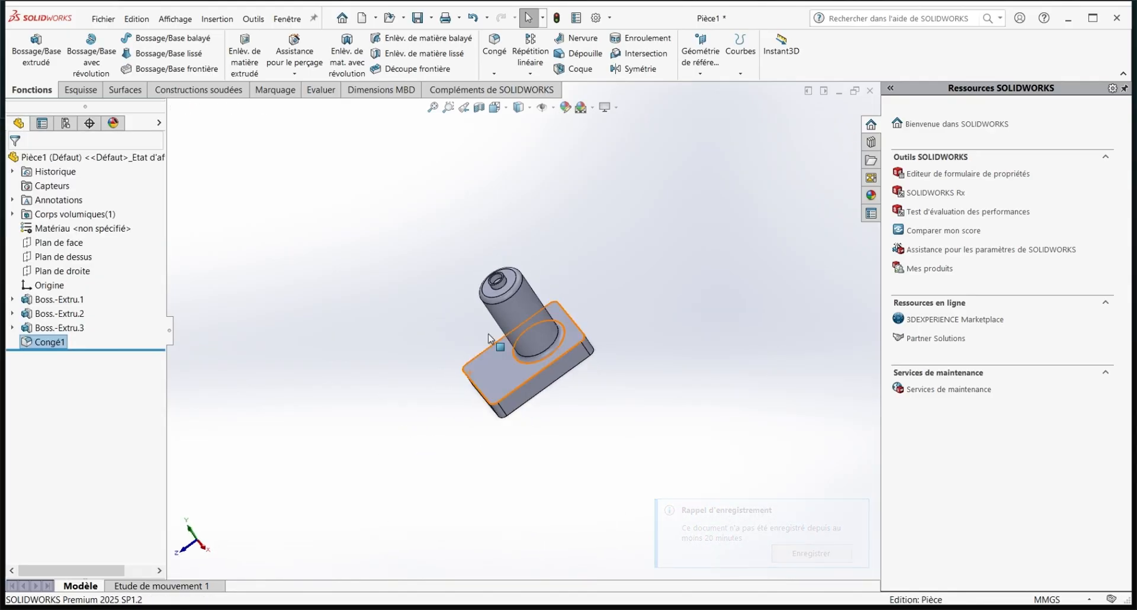
click(479, 108)
click(58, 415)
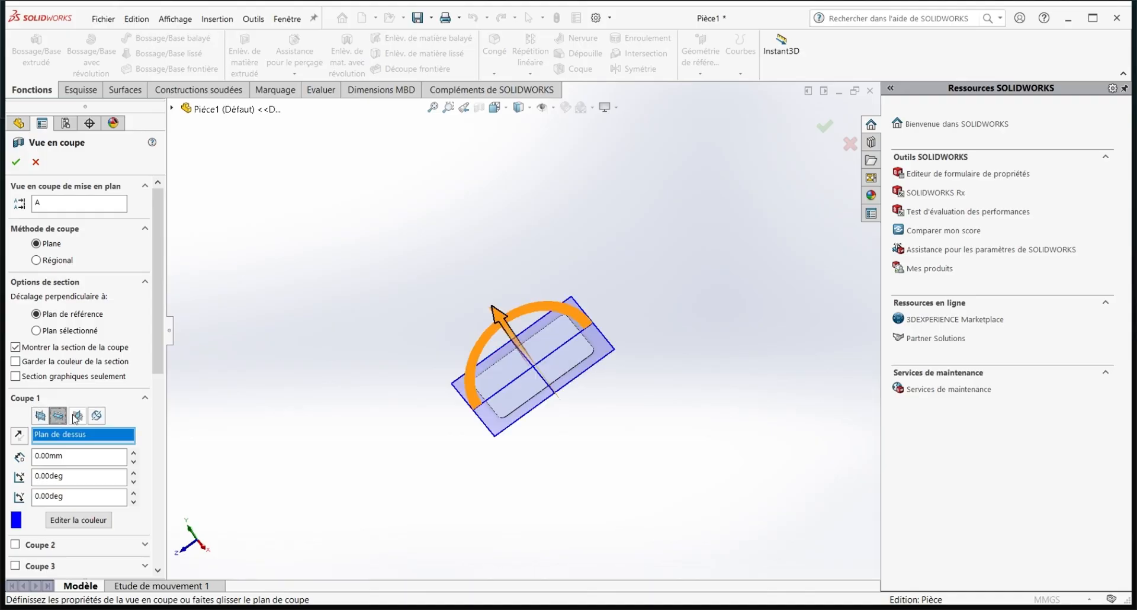
click(77, 417)
click(17, 162)
Start a sketch on Plan de droite and draw a vertical line about 72 mm long along the cylinder's axis
click(71, 91)
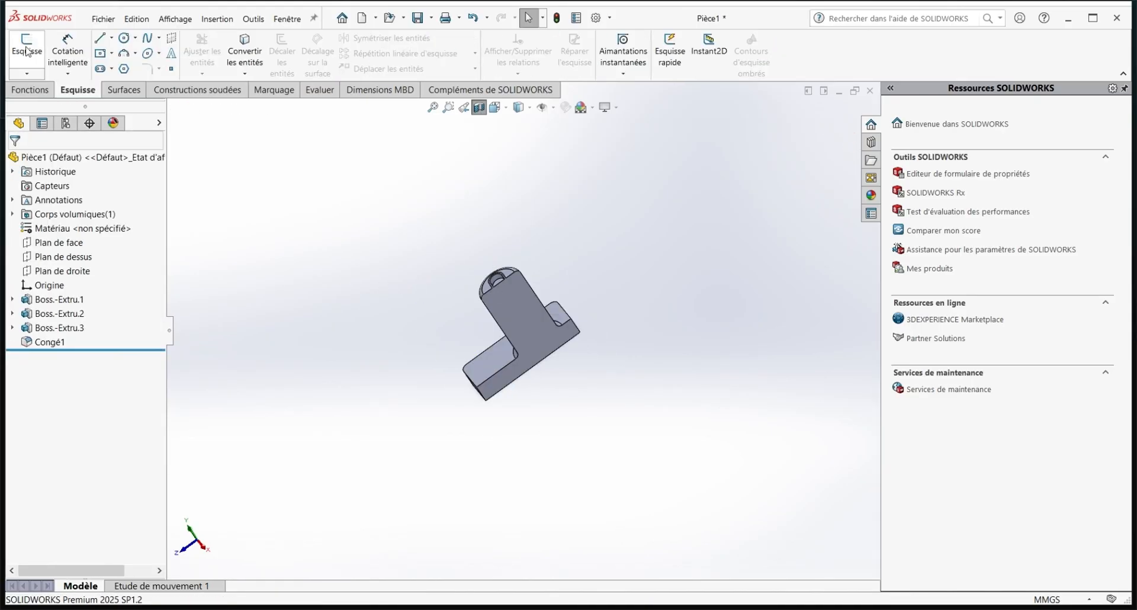
click(27, 52)
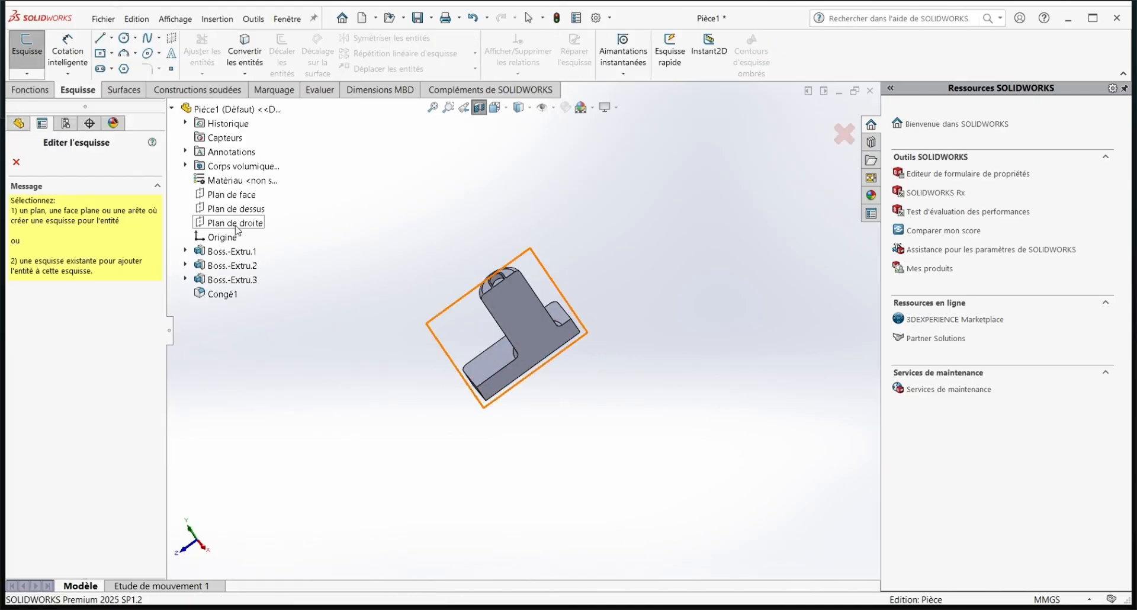
click(235, 223)
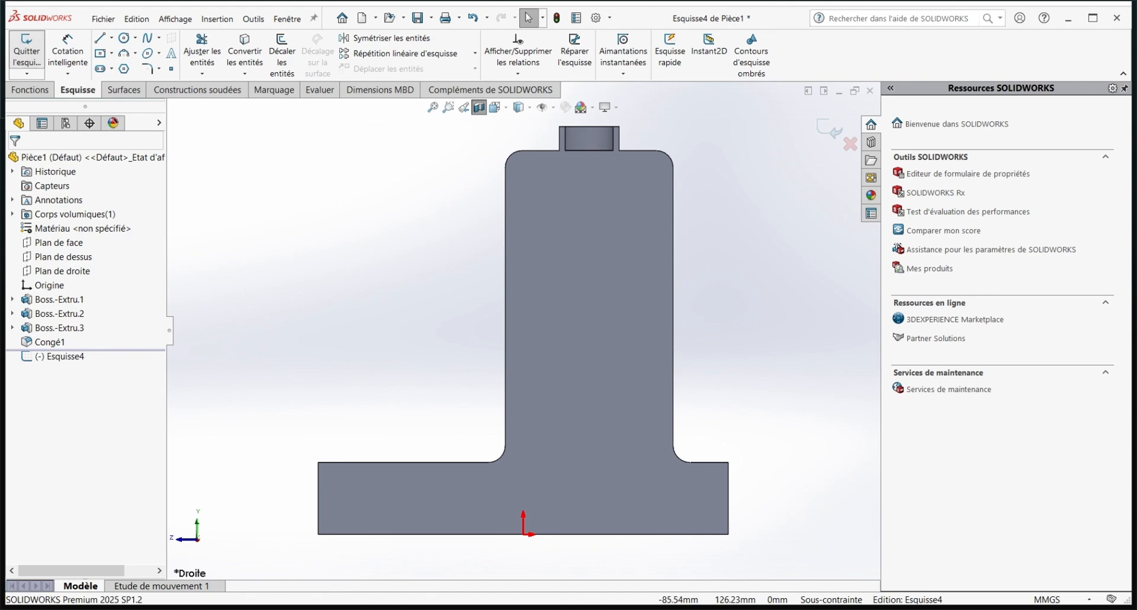
key(l)
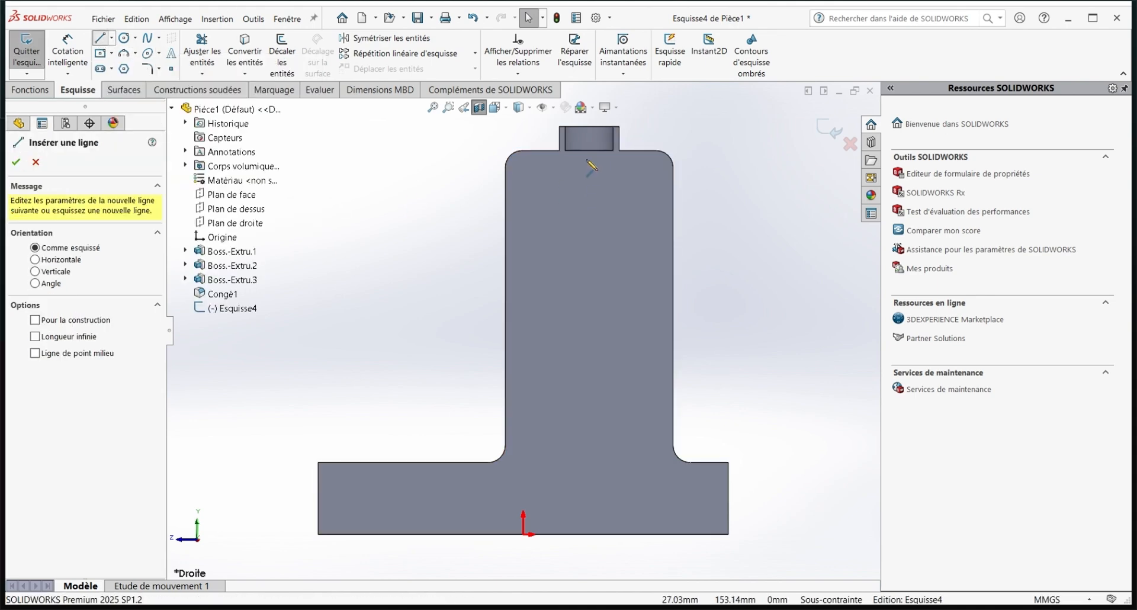
click(589, 205)
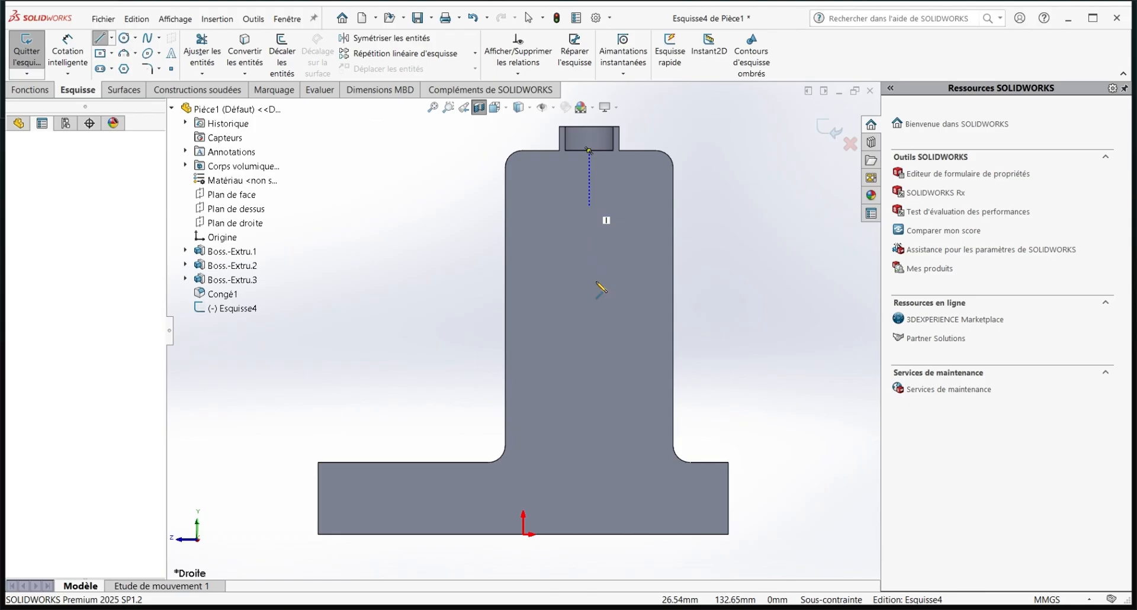
click(589, 379)
Dimension the vertical line's length and set it to 72 mm
right_drag(589, 379, 482, 173)
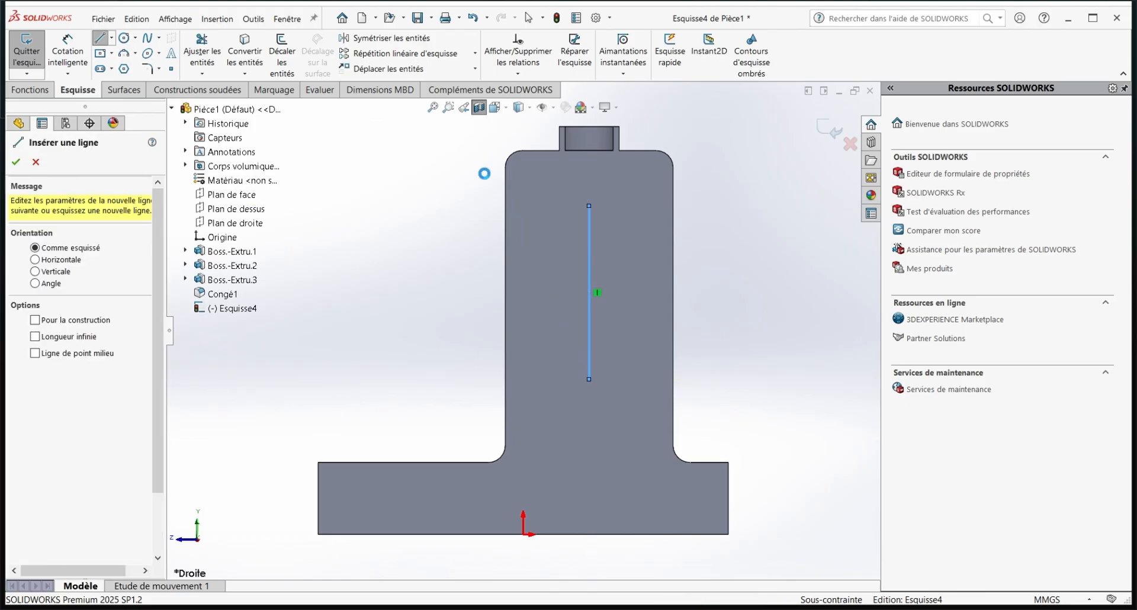
click(589, 253)
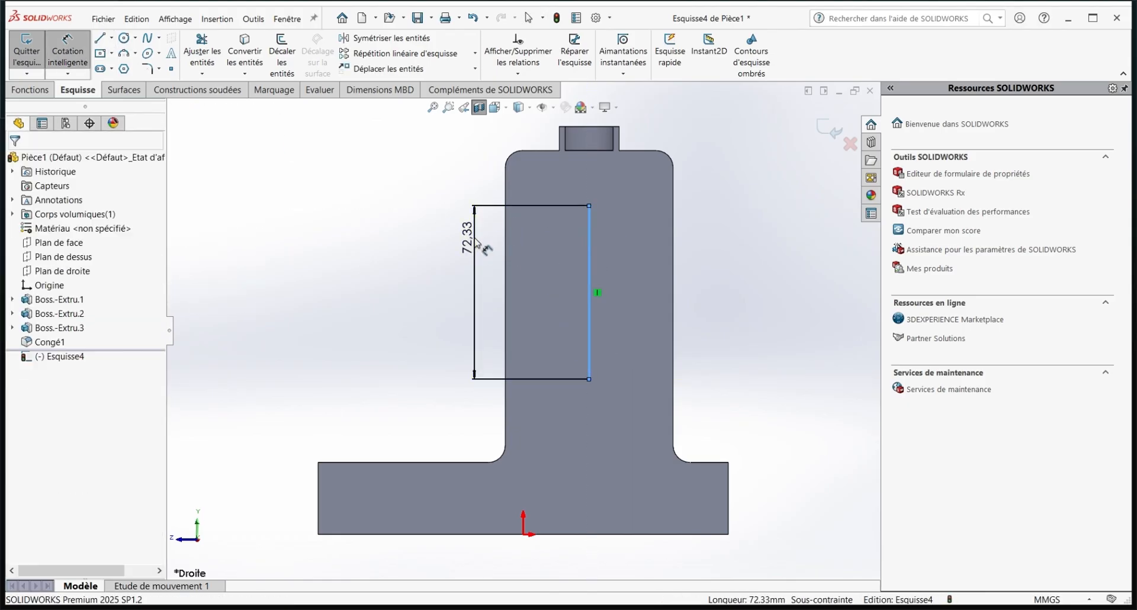
click(471, 243)
text(72)
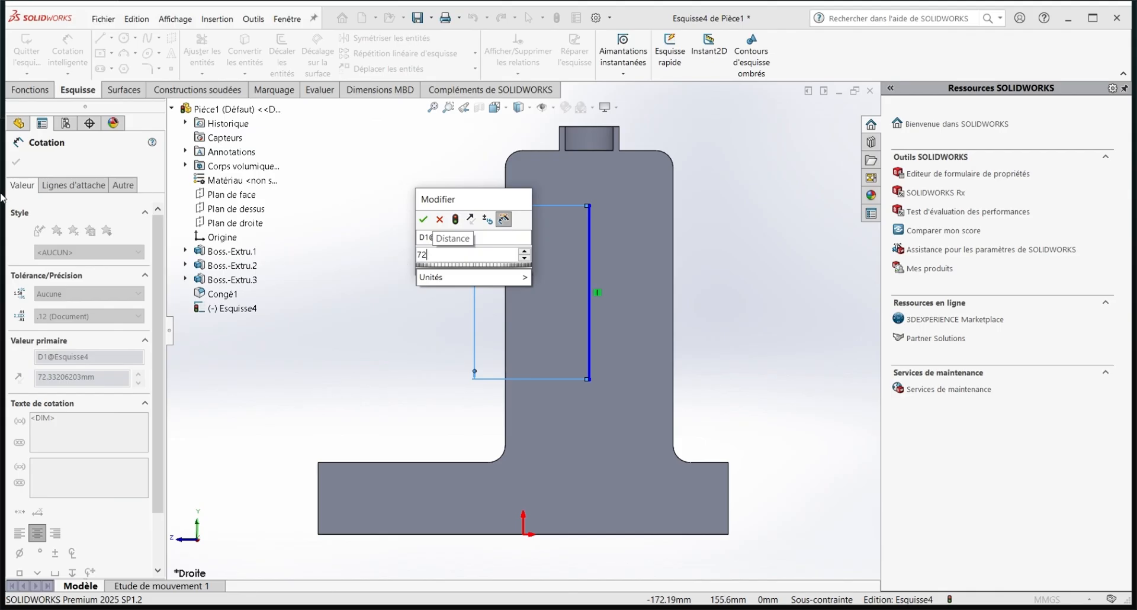
click(425, 219)
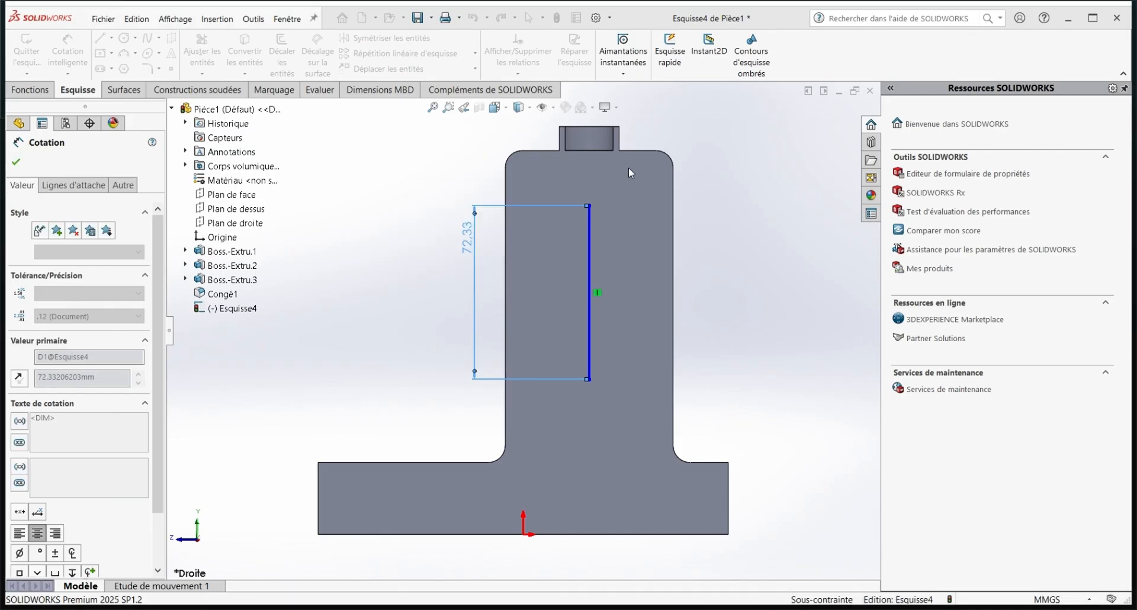
Position the vertical line's upper endpoint 23 mm below the cylinder's end face with a dimension
click(589, 206)
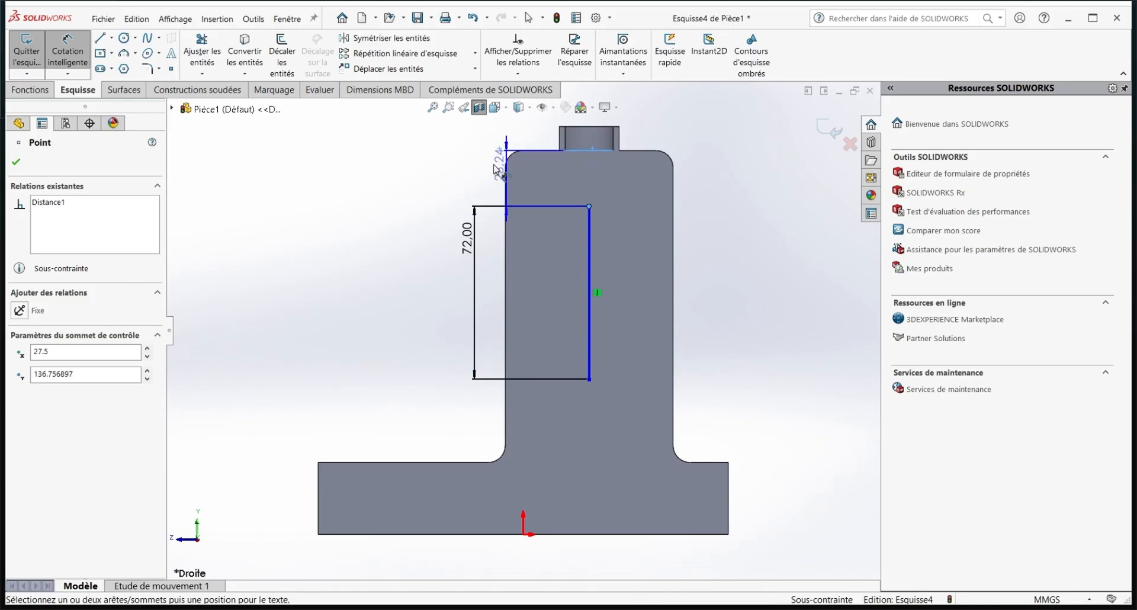
click(468, 165)
click(429, 142)
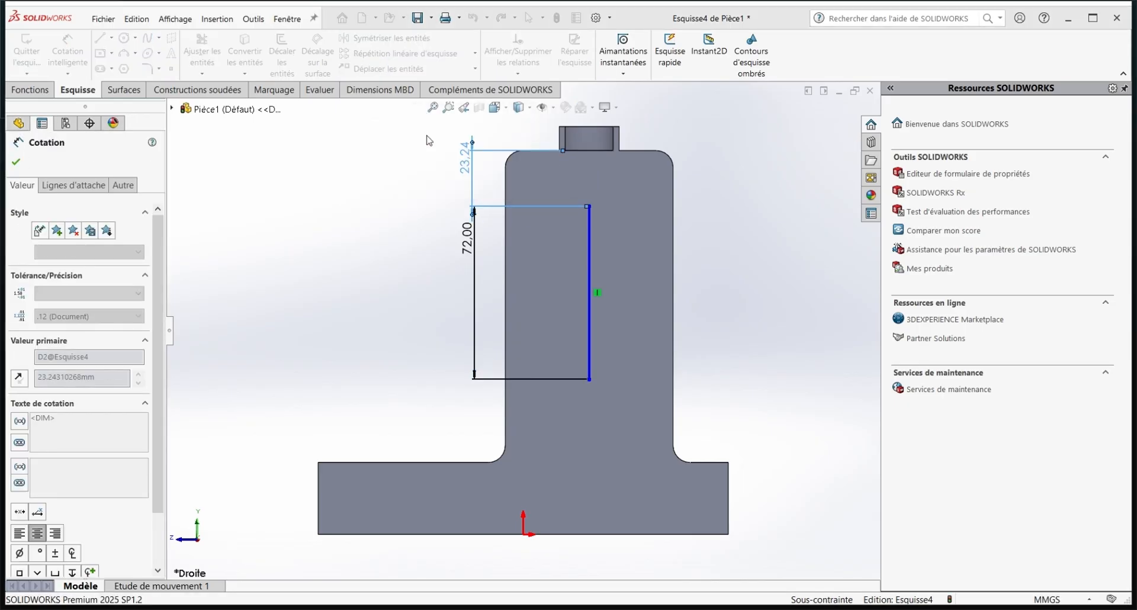
key(Escape)
click(591, 263)
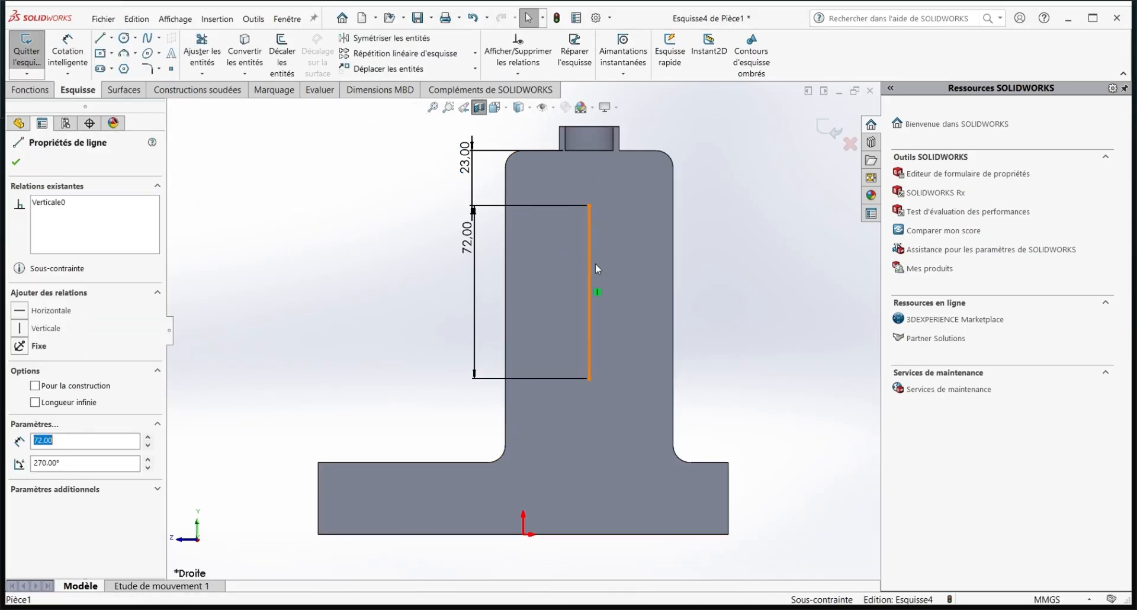
scroll(588, 150, down, 10)
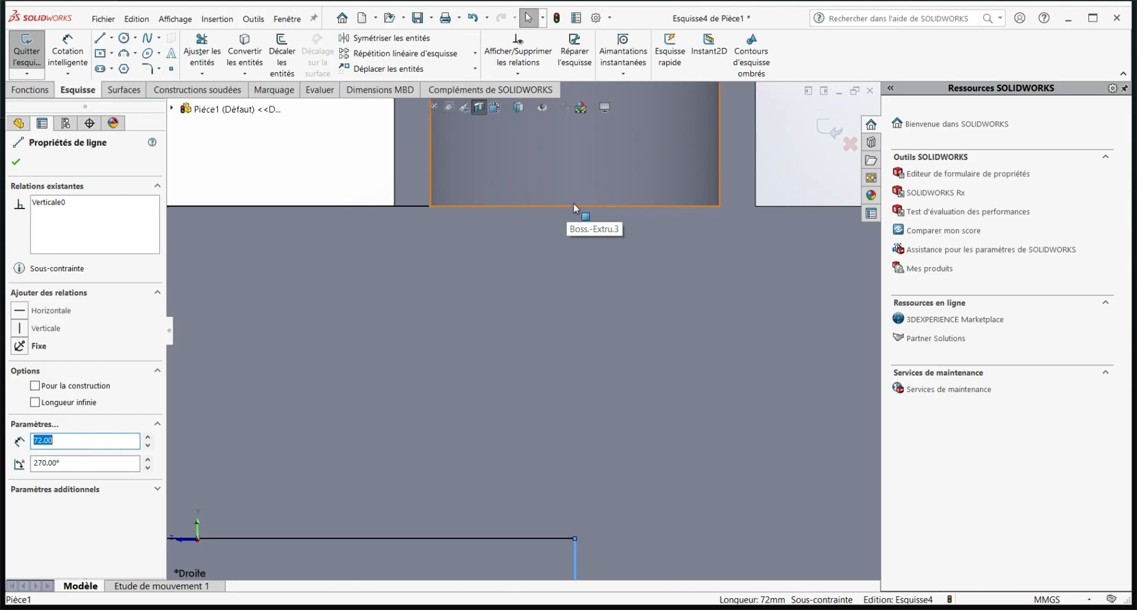
scroll(573, 204, up, 5)
key(Escape)
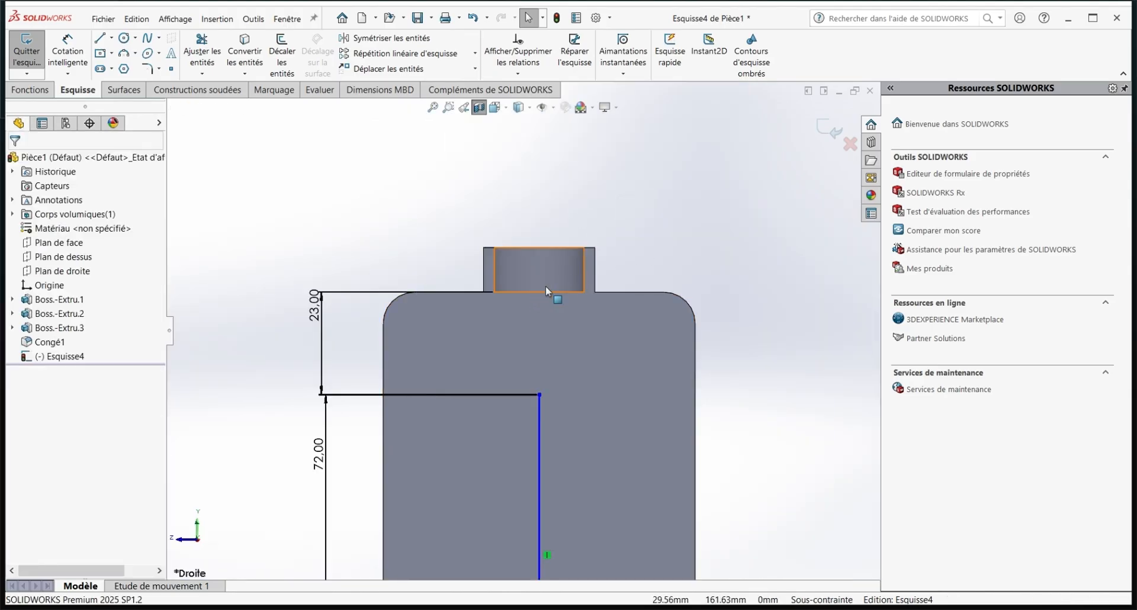
scroll(547, 296, up, 5)
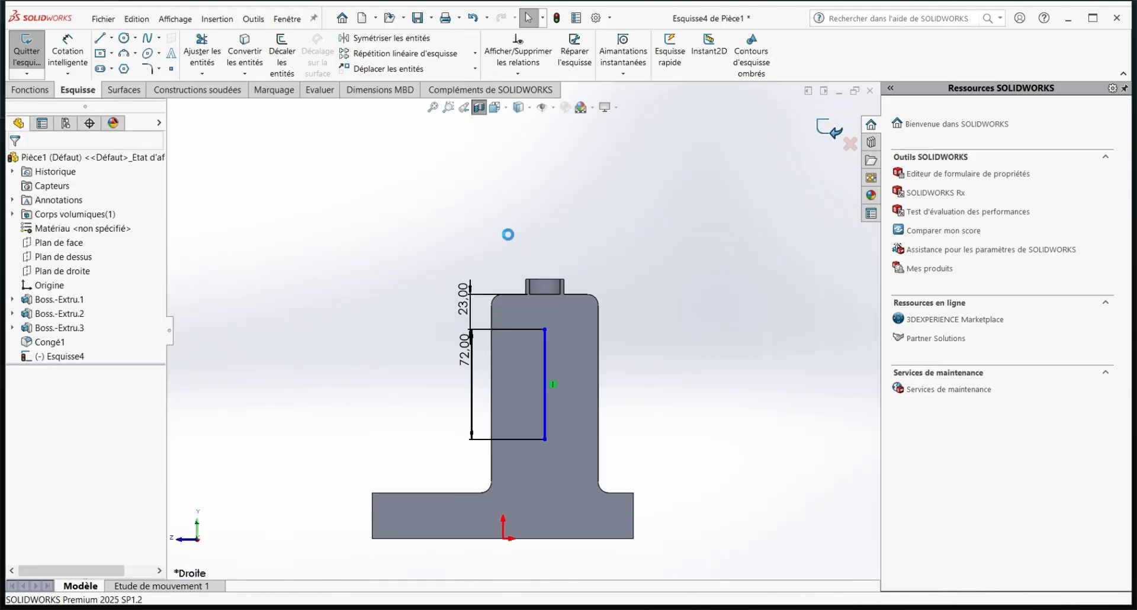
Hollow the cylinder with a swept cut along the vertical line, using a 50 mm diameter circular profile
click(31, 90)
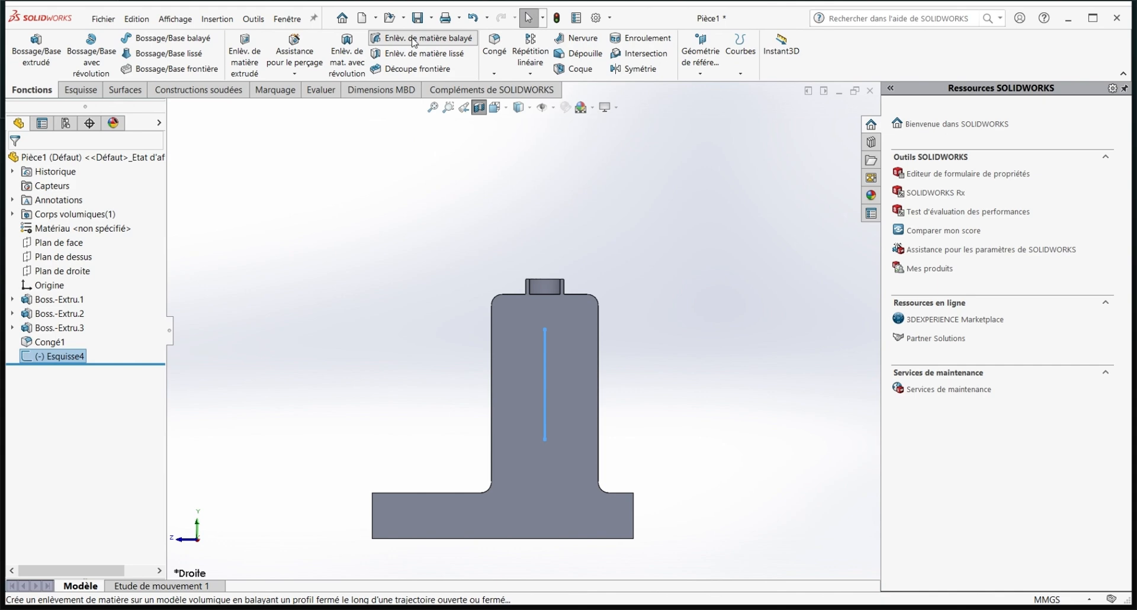
click(414, 39)
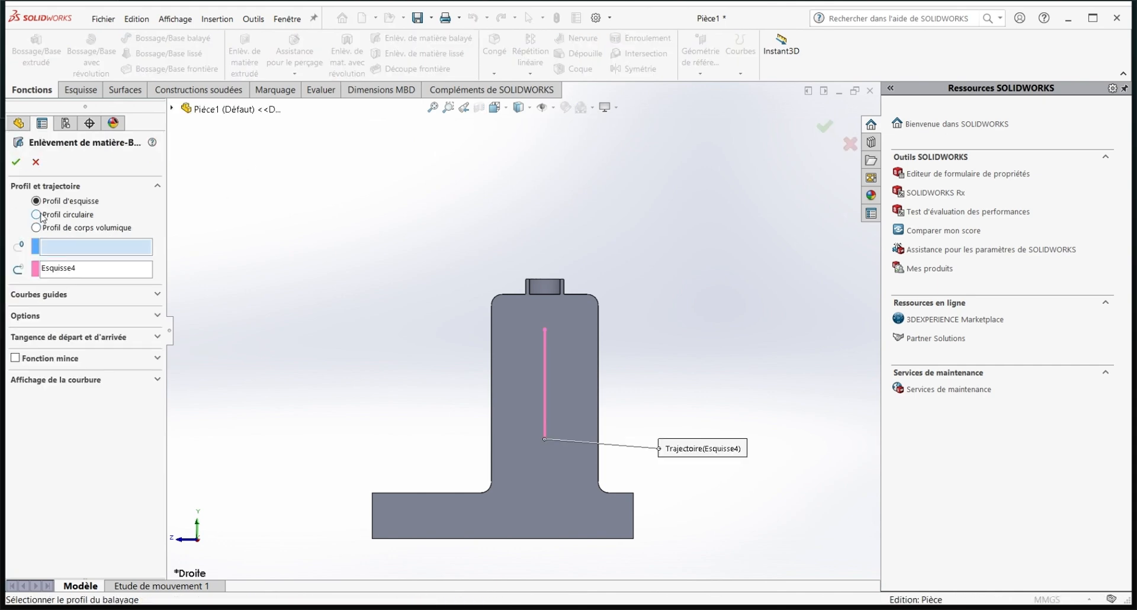
click(37, 215)
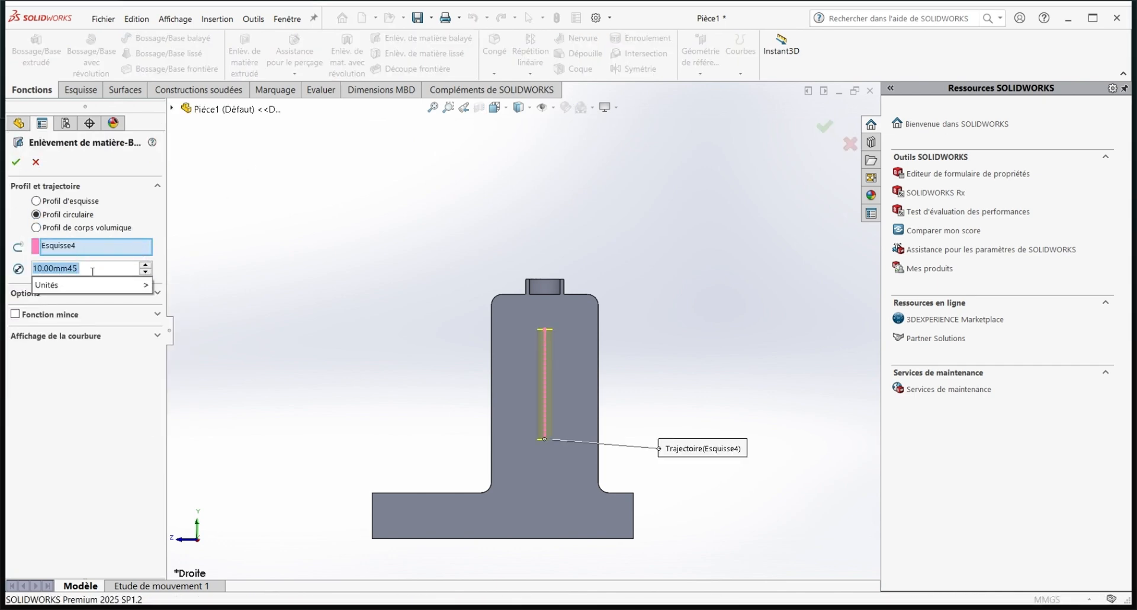
key(Return)
text(50)
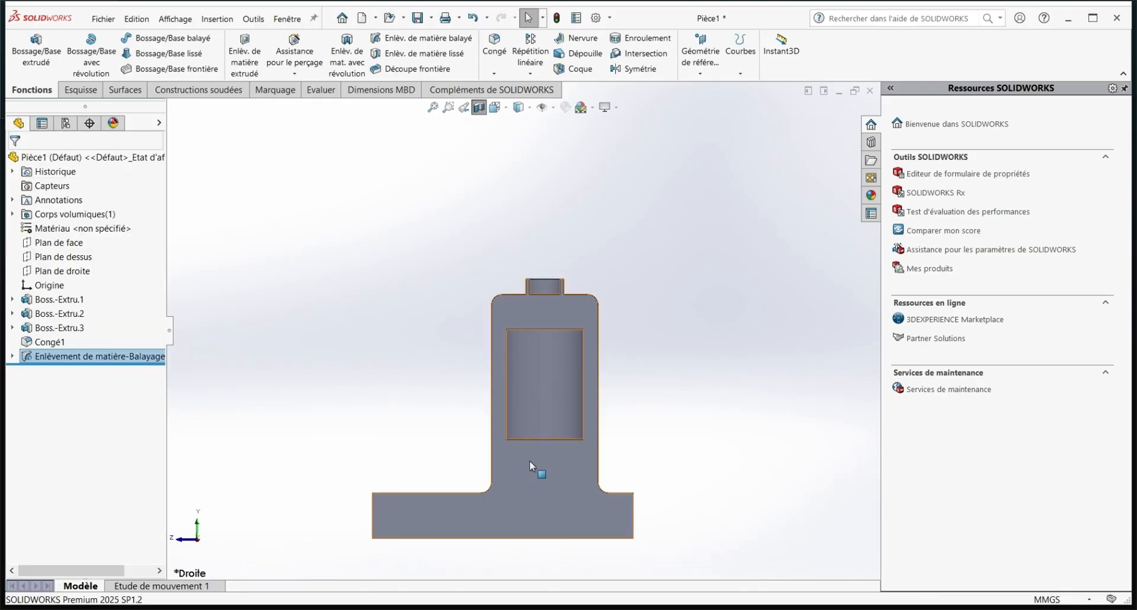
On Plan de droite, sketch lines from the cavity bottom's midpoint down into the base, across about 10 mm below its top face, and up past it
click(81, 90)
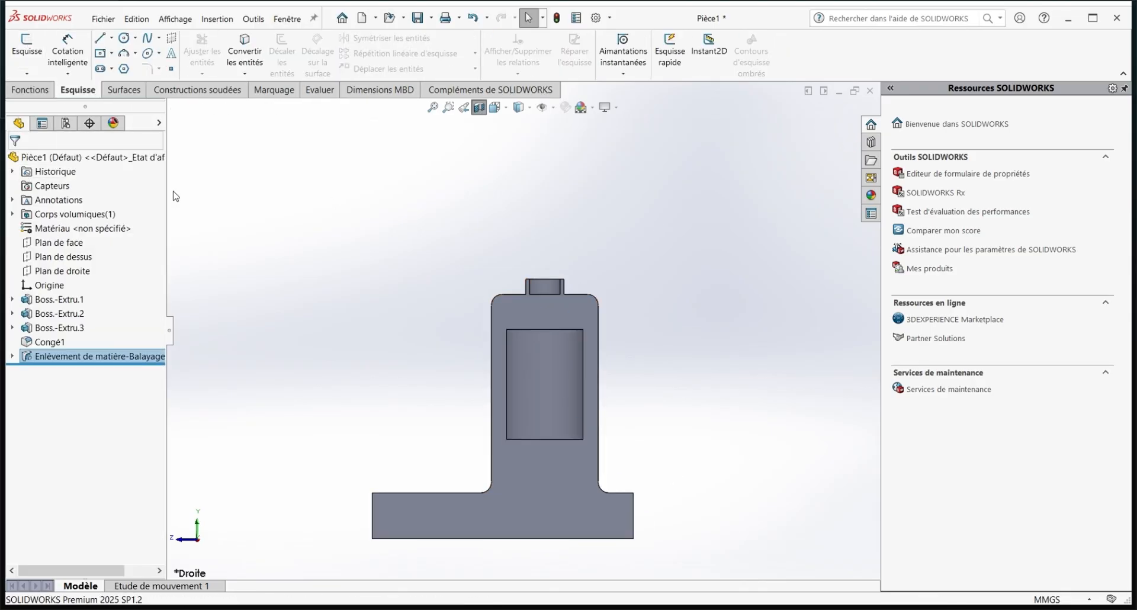
click(27, 51)
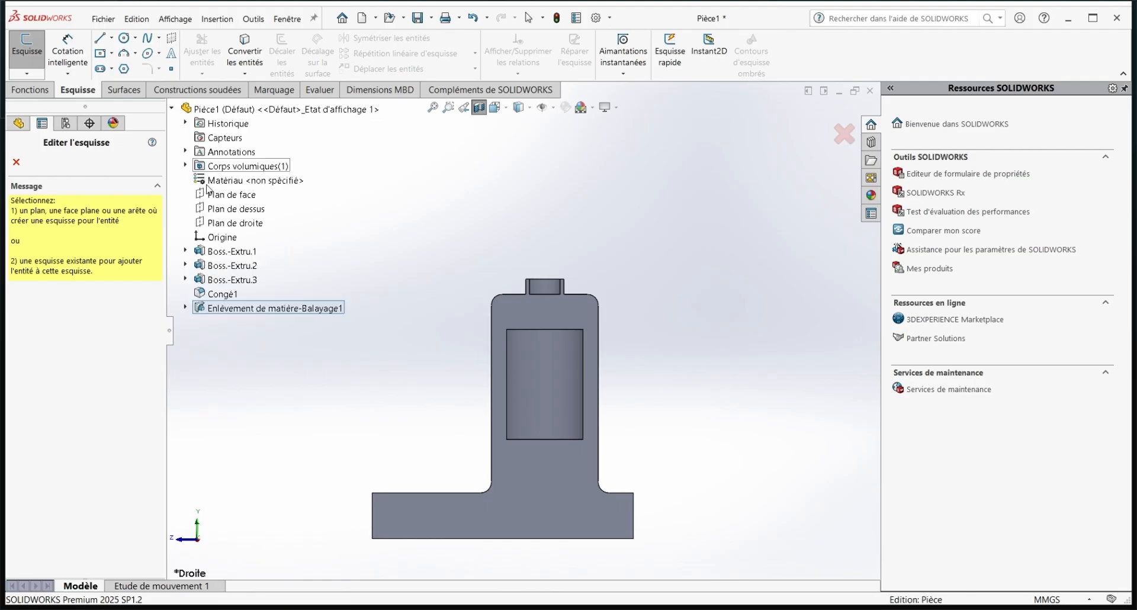
click(220, 230)
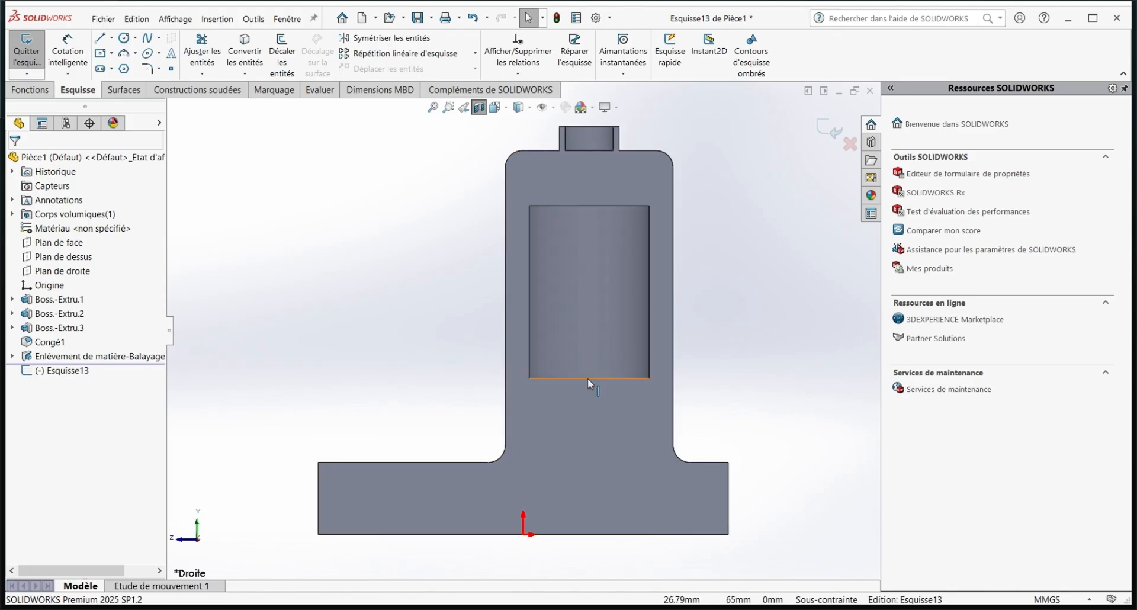
click(98, 42)
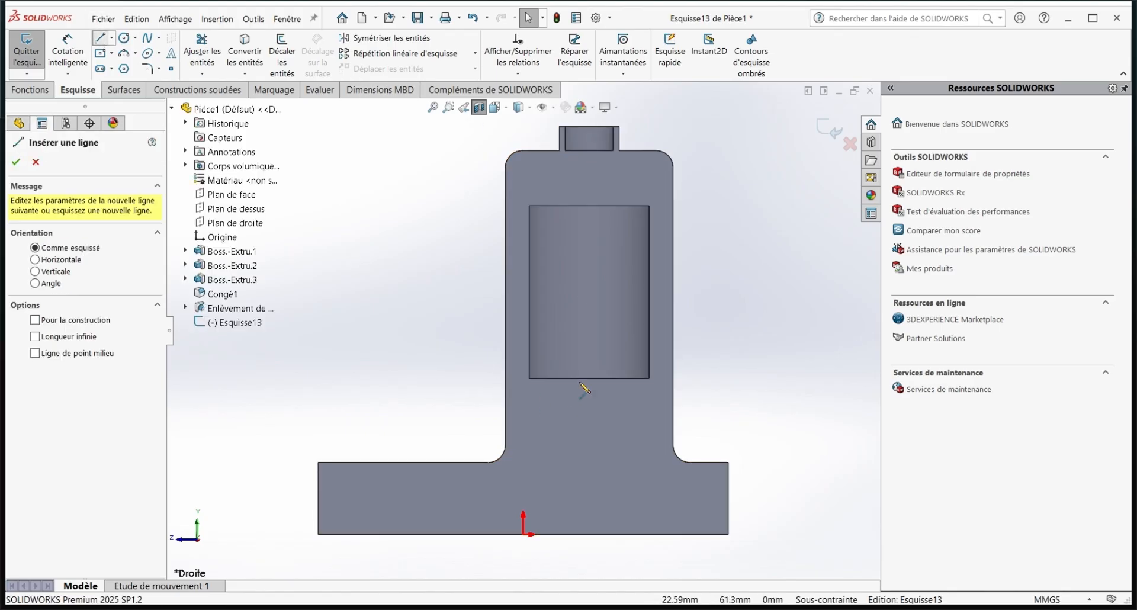
click(588, 378)
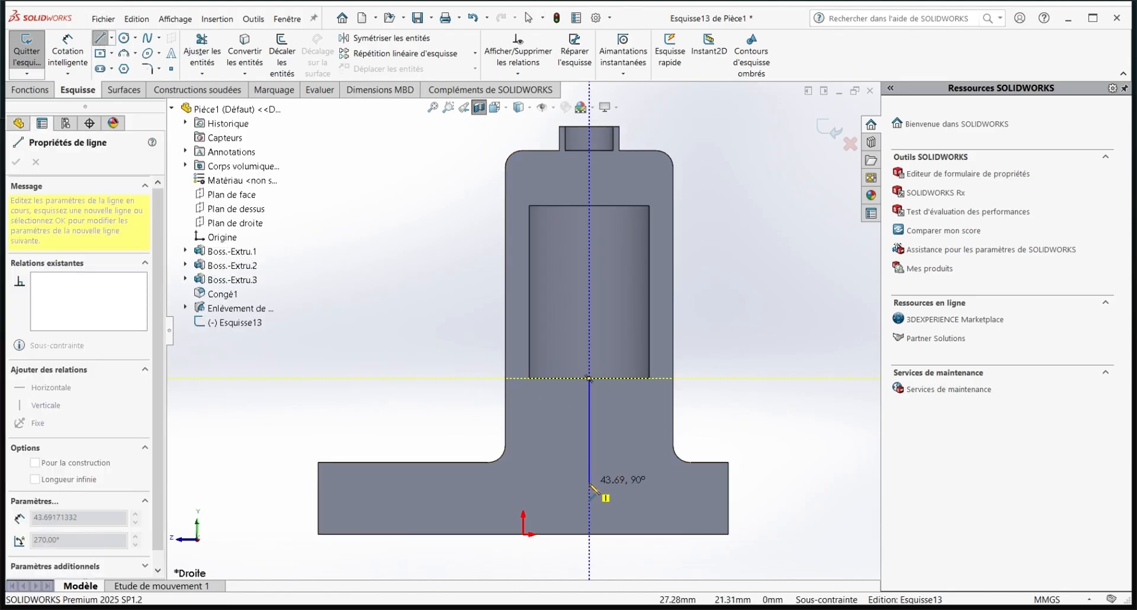
click(589, 486)
click(381, 485)
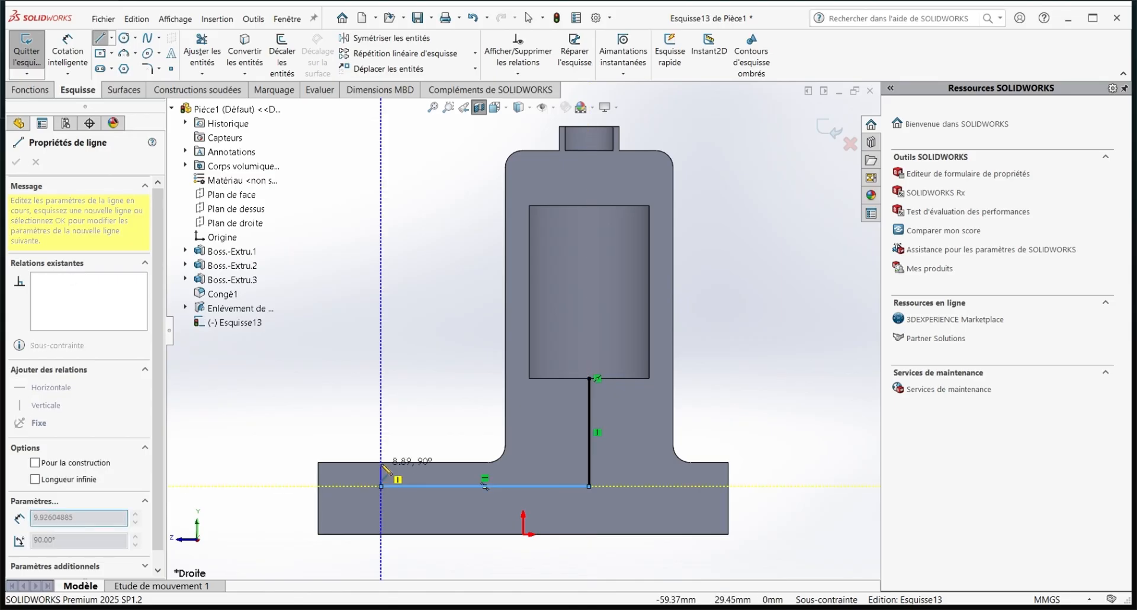
click(381, 453)
key(Escape)
Dimension the short vertical line 40 mm from the base's nearer end face
scroll(596, 379, down, 3)
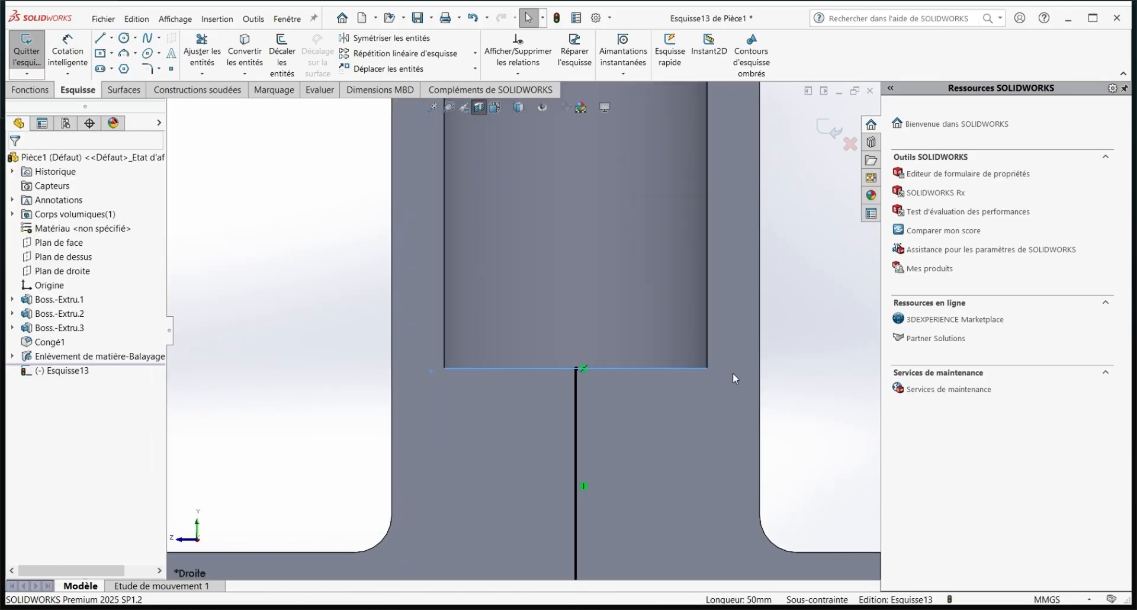
scroll(571, 357, down, 3)
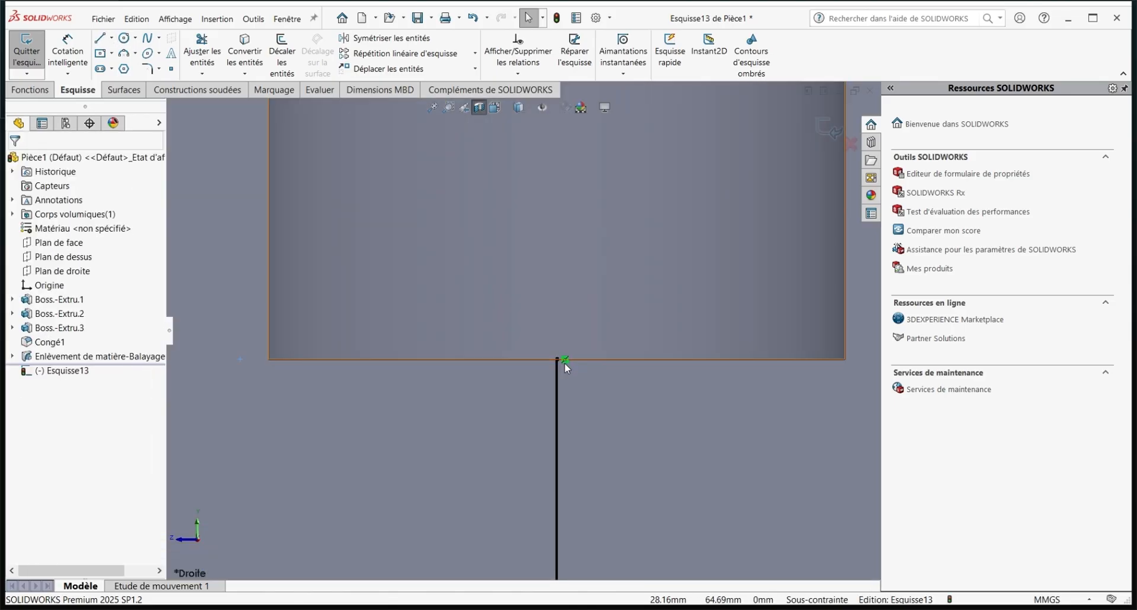
scroll(588, 382, up, 5)
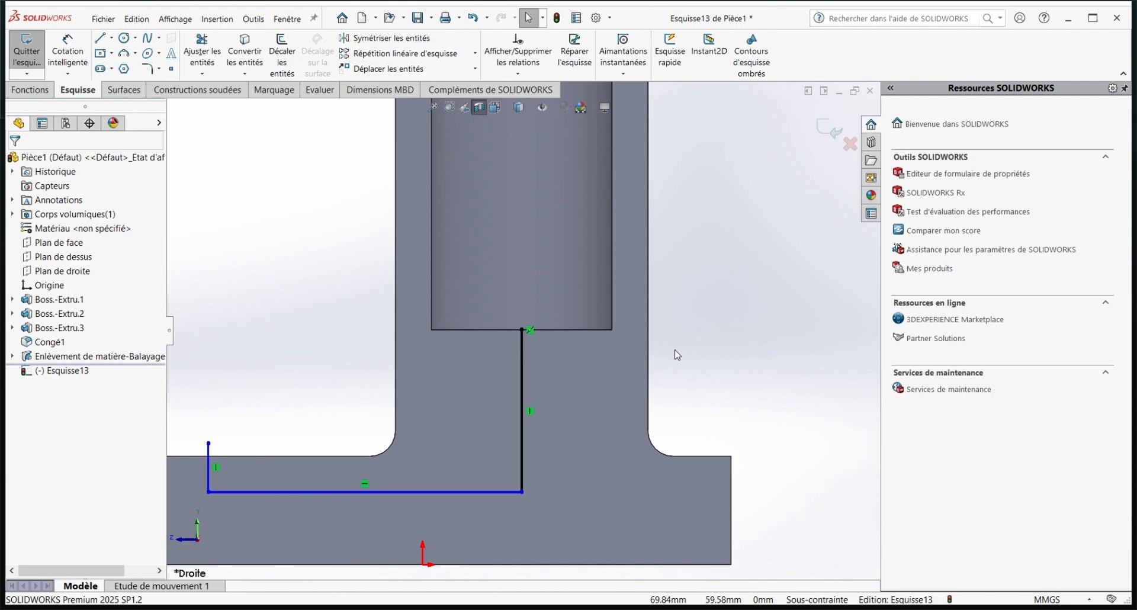
scroll(581, 381, up, 3)
scroll(456, 398, down, 5)
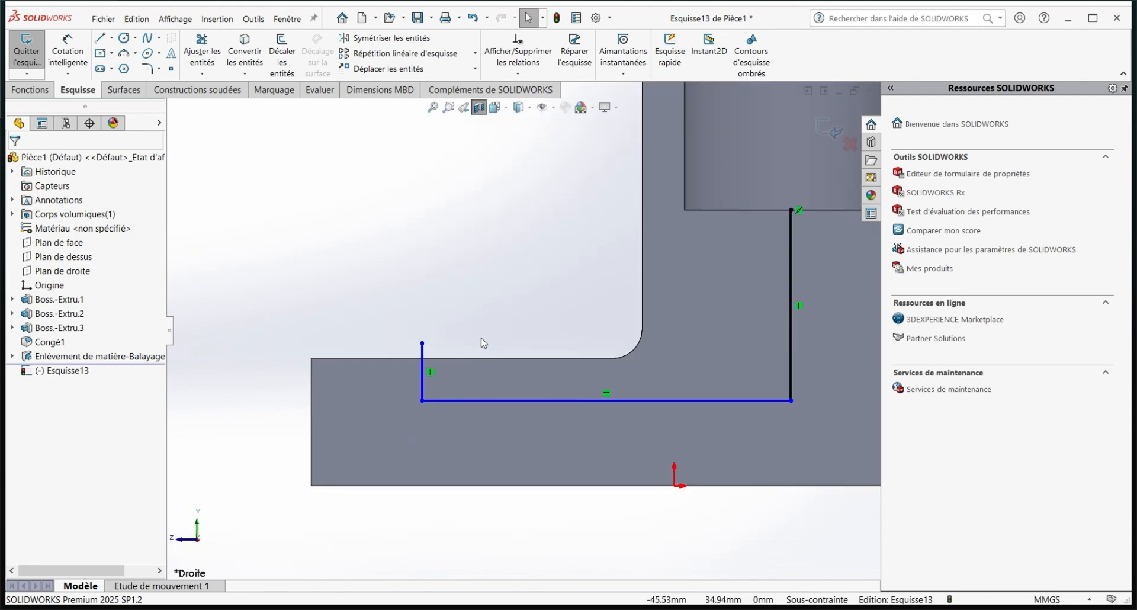
click(422, 370)
click(311, 382)
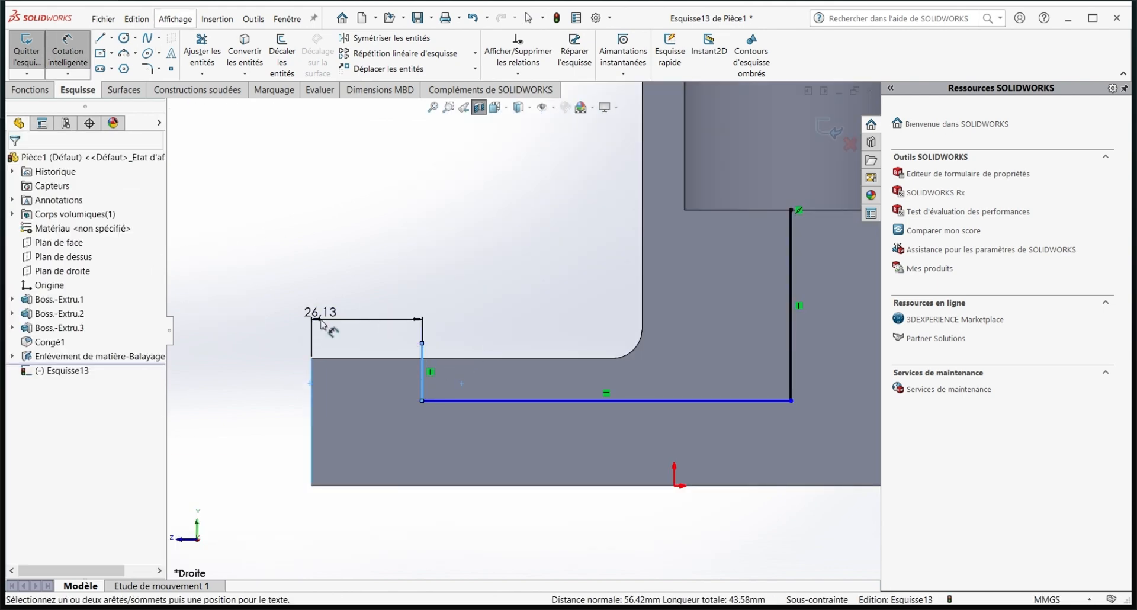
click(321, 325)
text(40)
key(Return)
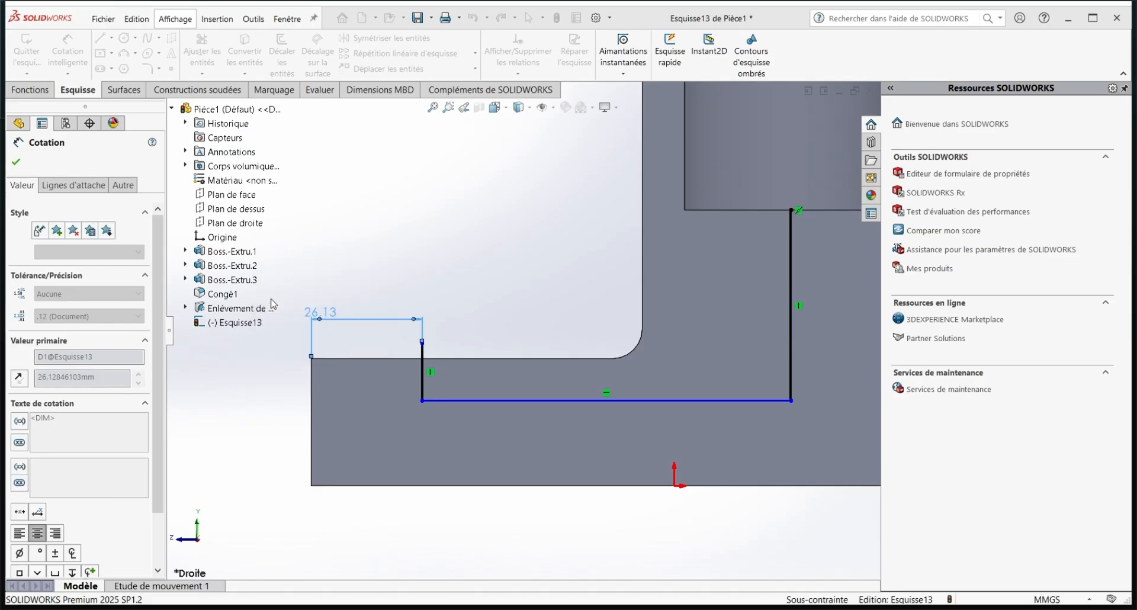
Dimension the horizontal line 9 mm below the base's top face
click(577, 400)
click(414, 358)
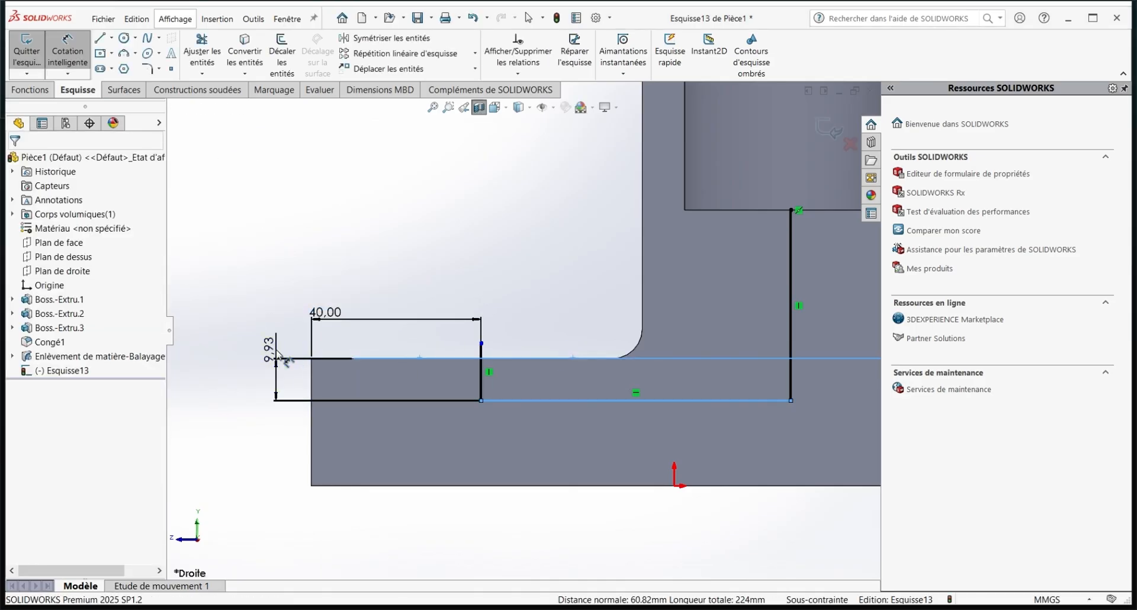
click(278, 352)
text(9)
key(Return)
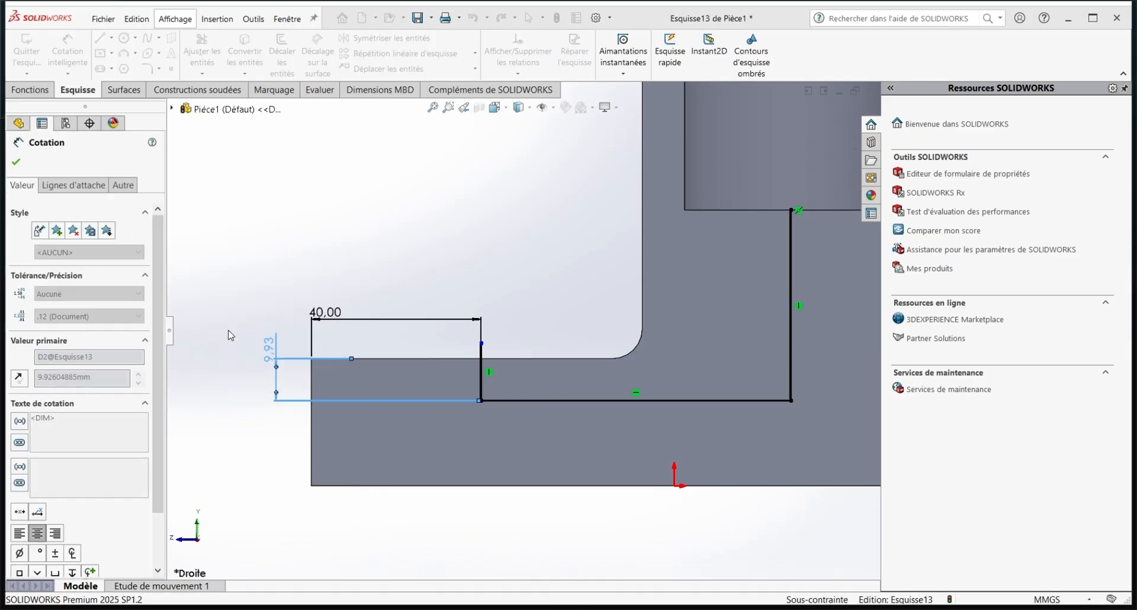
click(16, 162)
scroll(703, 384, up, 3)
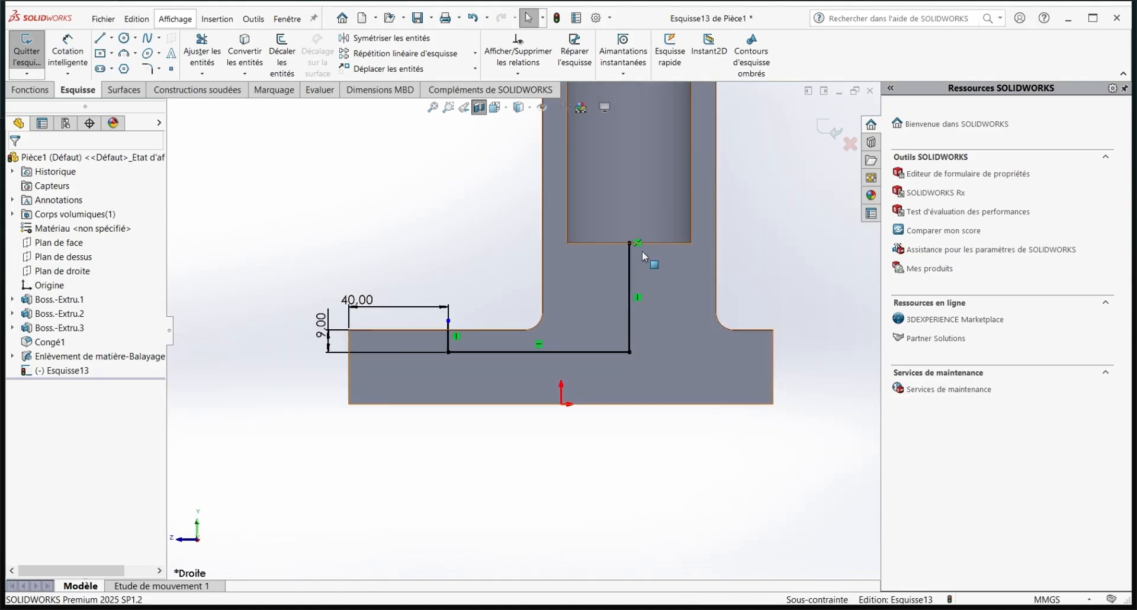
scroll(628, 296, down, 5)
scroll(497, 442, up, 3)
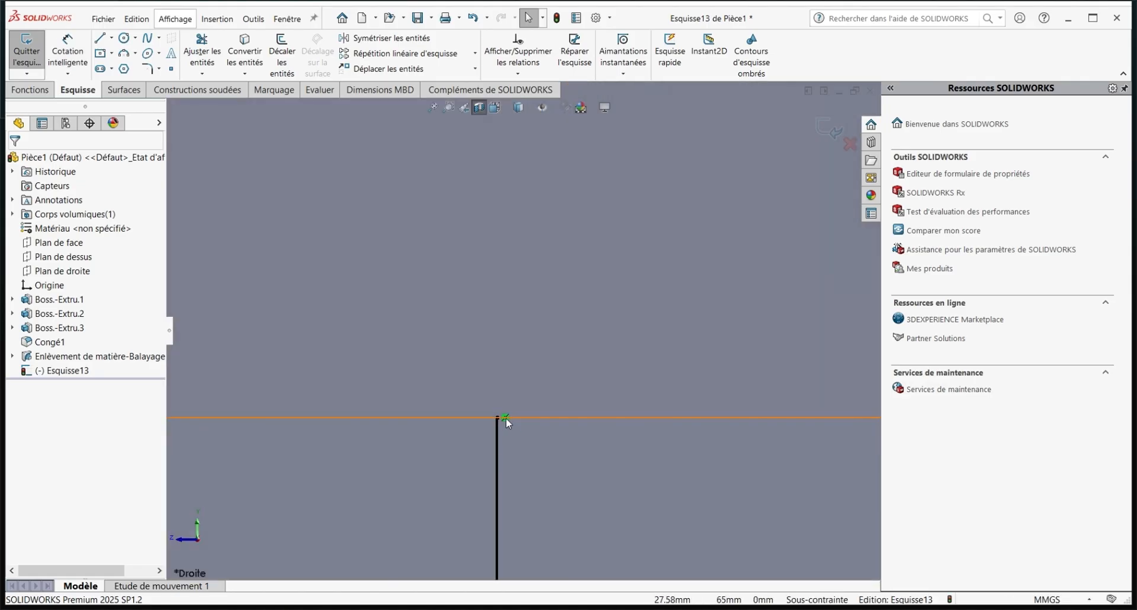
Close the path sketch and cut the channel along it with a swept cut using a 10 mm diameter circular profile
scroll(530, 330, up, 3)
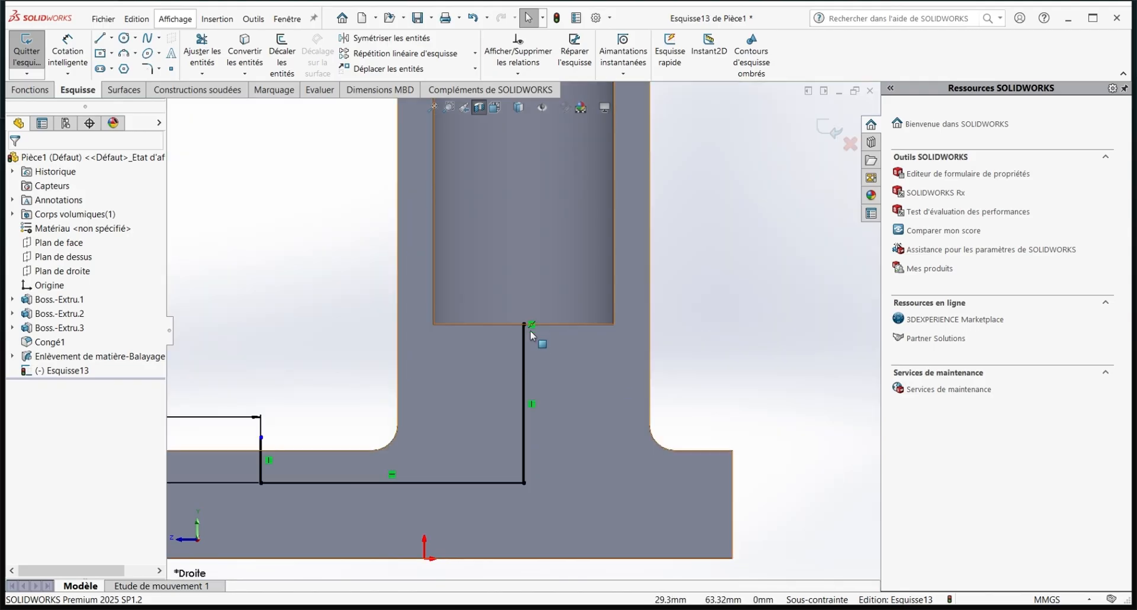
click(523, 324)
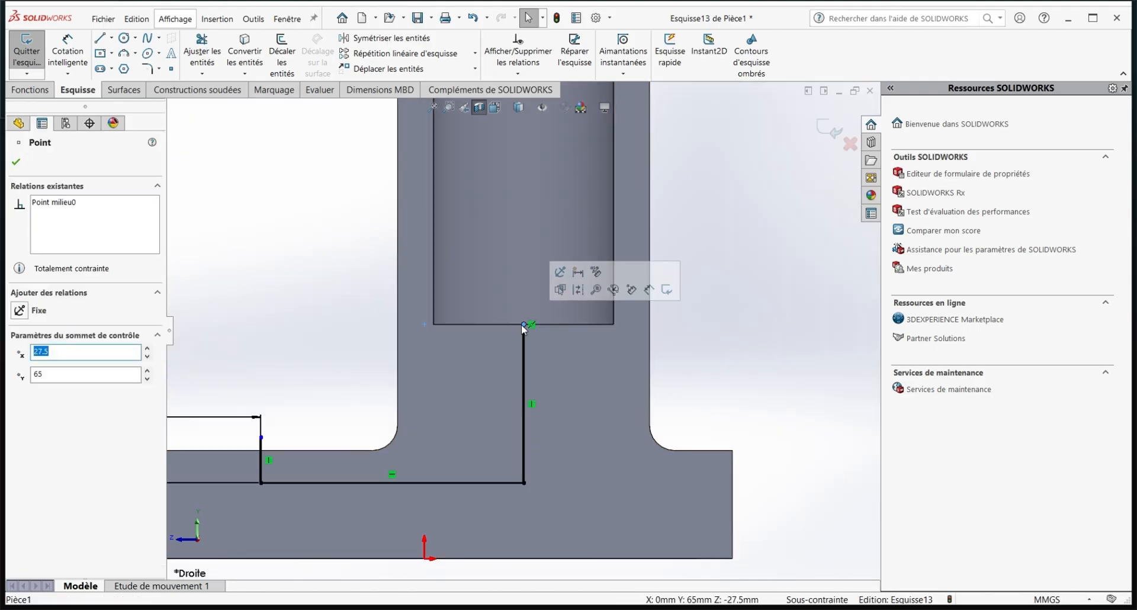
click(700, 363)
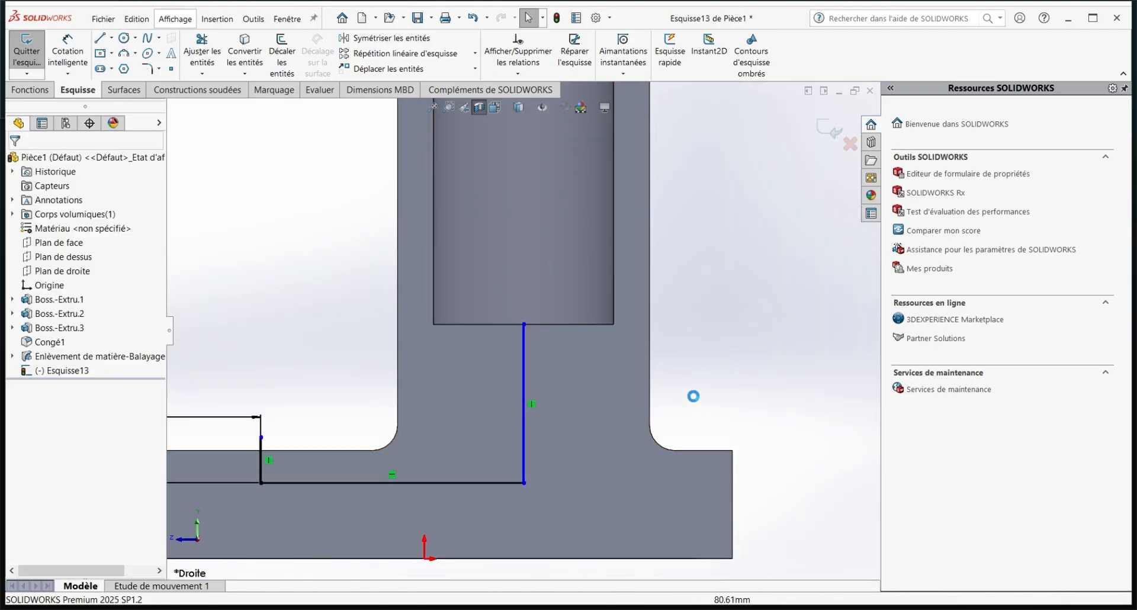
click(830, 128)
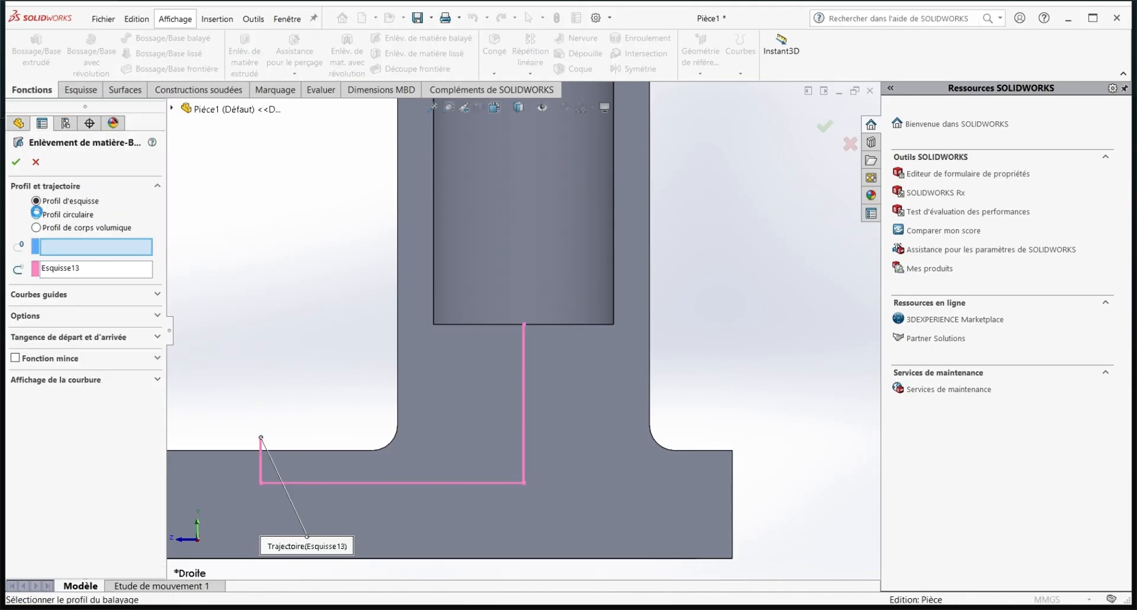
click(37, 213)
ctrl+middle_drag(399, 533, 480, 427)
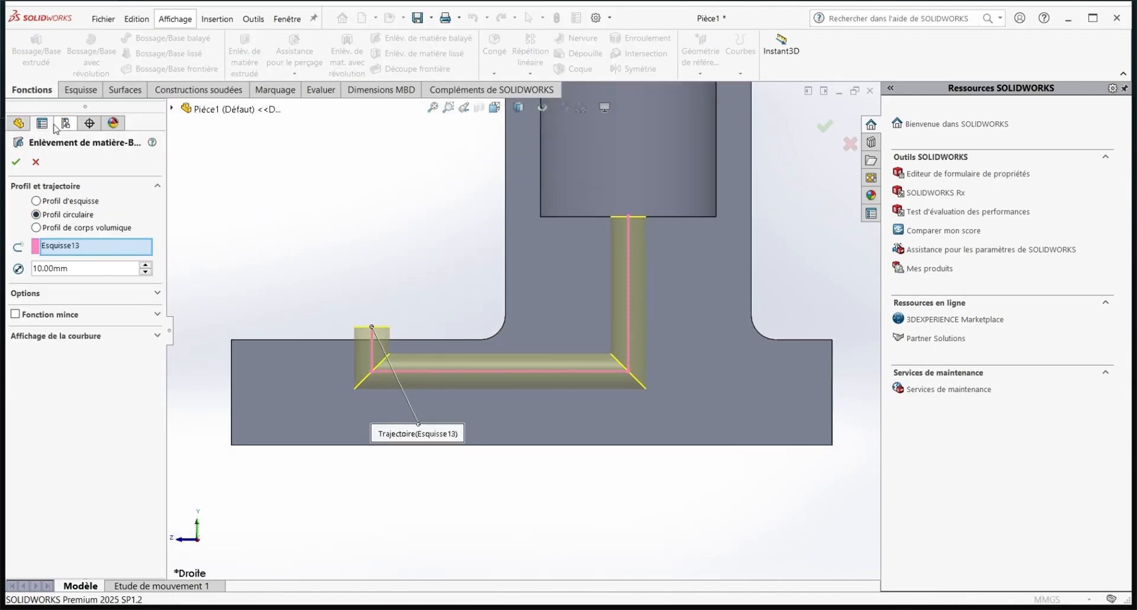
right_click(43, 371)
click(57, 338)
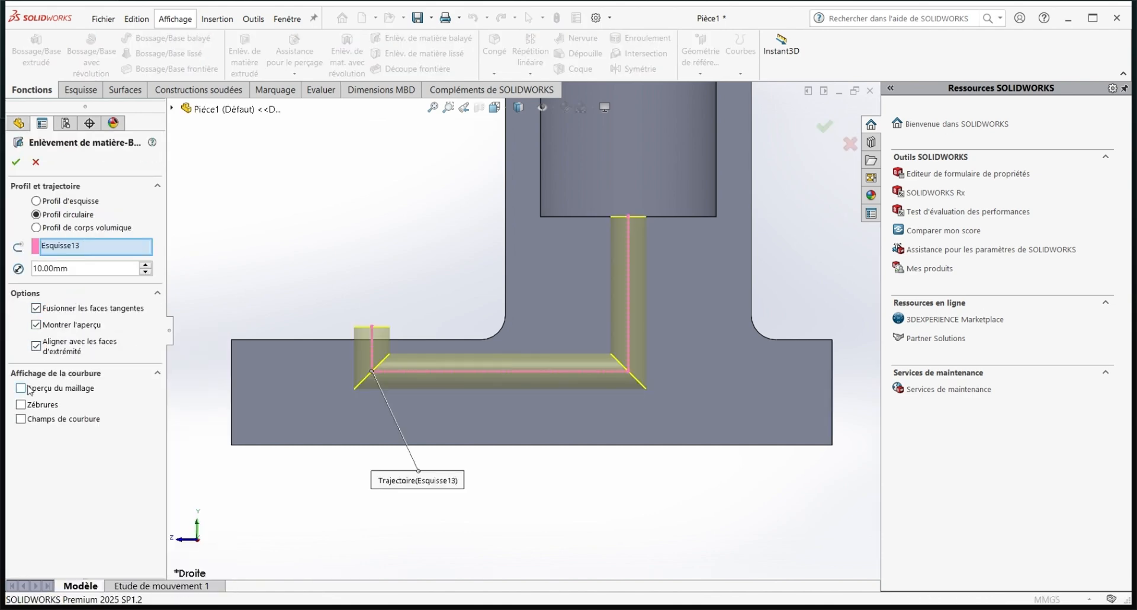
click(16, 161)
middle_drag(521, 379, 592, 396)
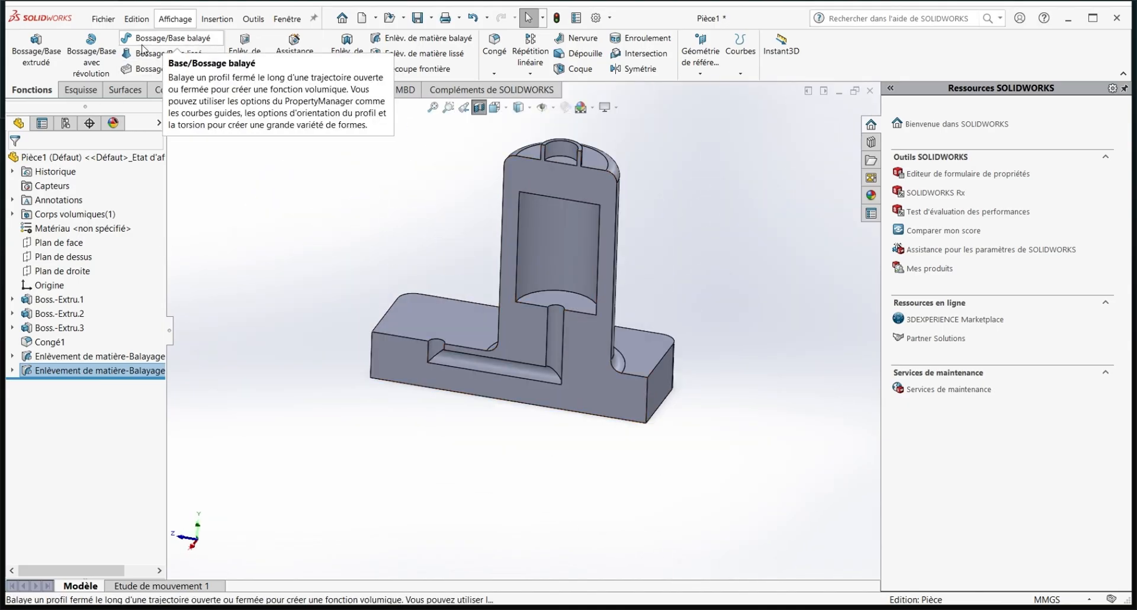
On Plan de droite, sketch a horizontal line about 134 mm long from the base's end face nearer the cylinder, and a vertical one rising past its top
click(73, 89)
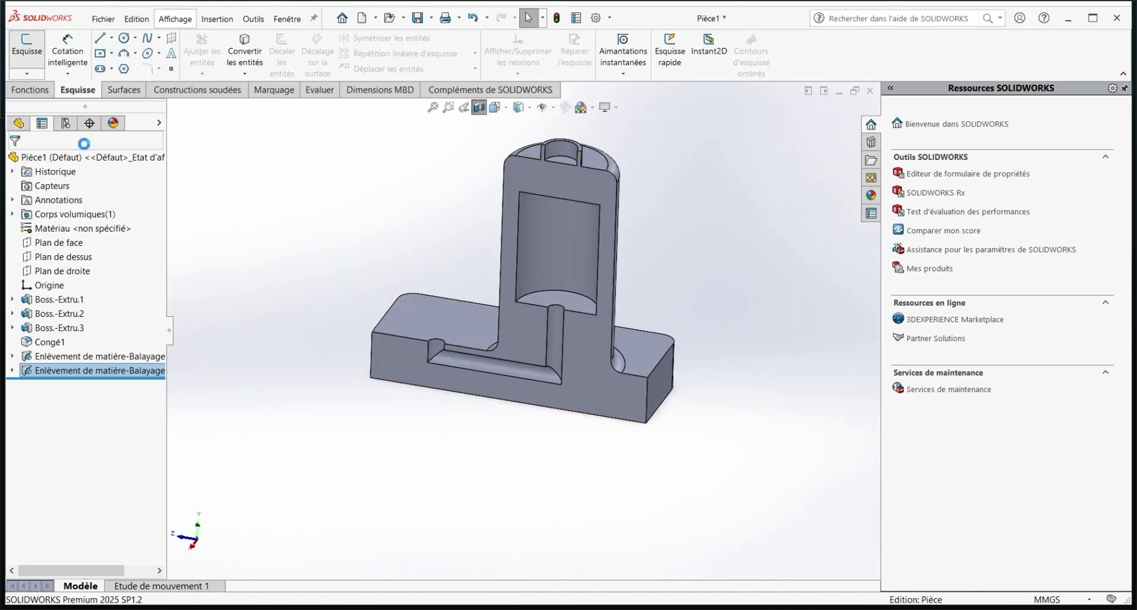
click(26, 50)
click(234, 223)
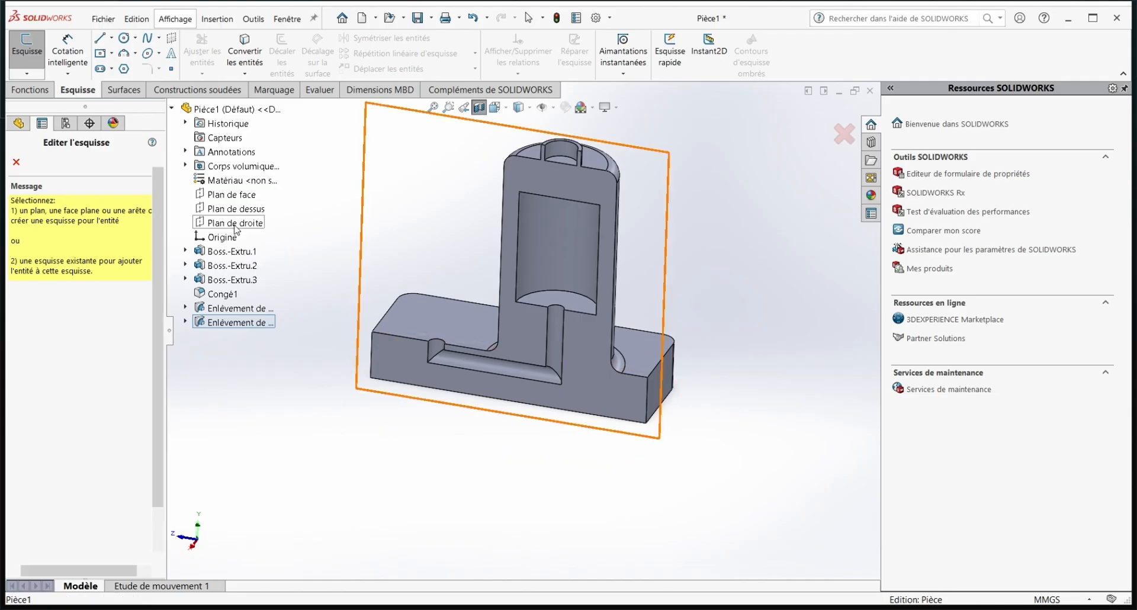
click(100, 39)
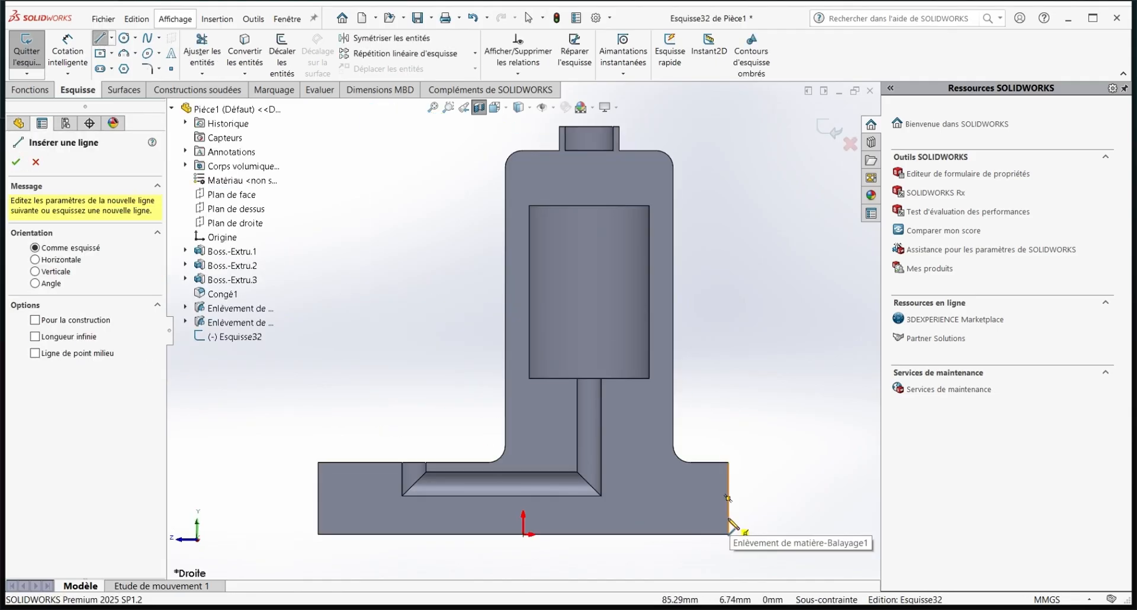
click(728, 518)
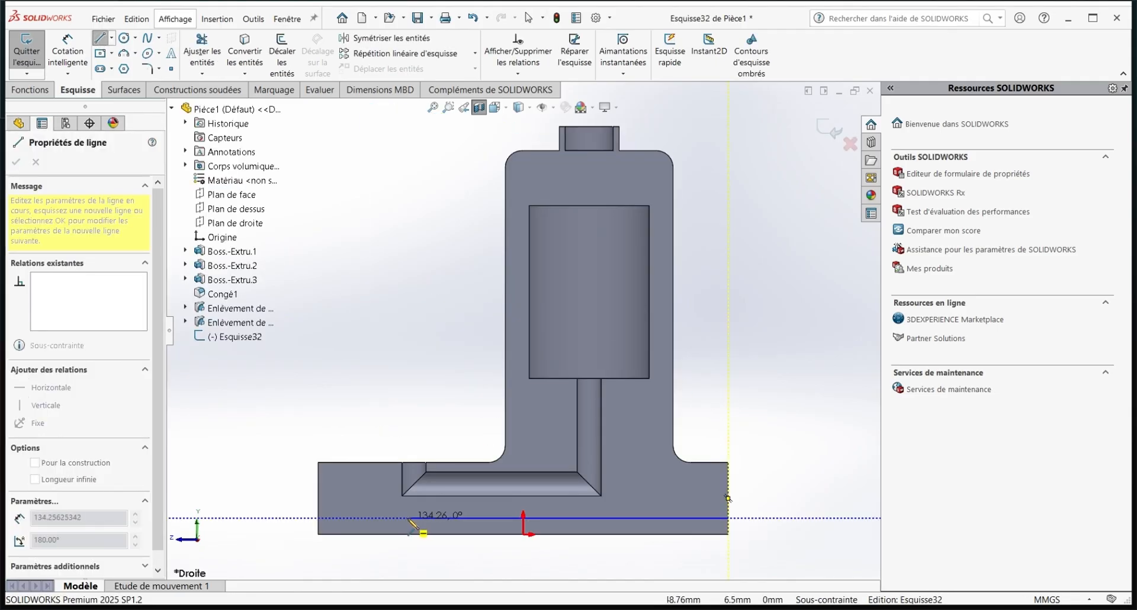
click(408, 518)
click(408, 450)
click(427, 384)
key(Escape)
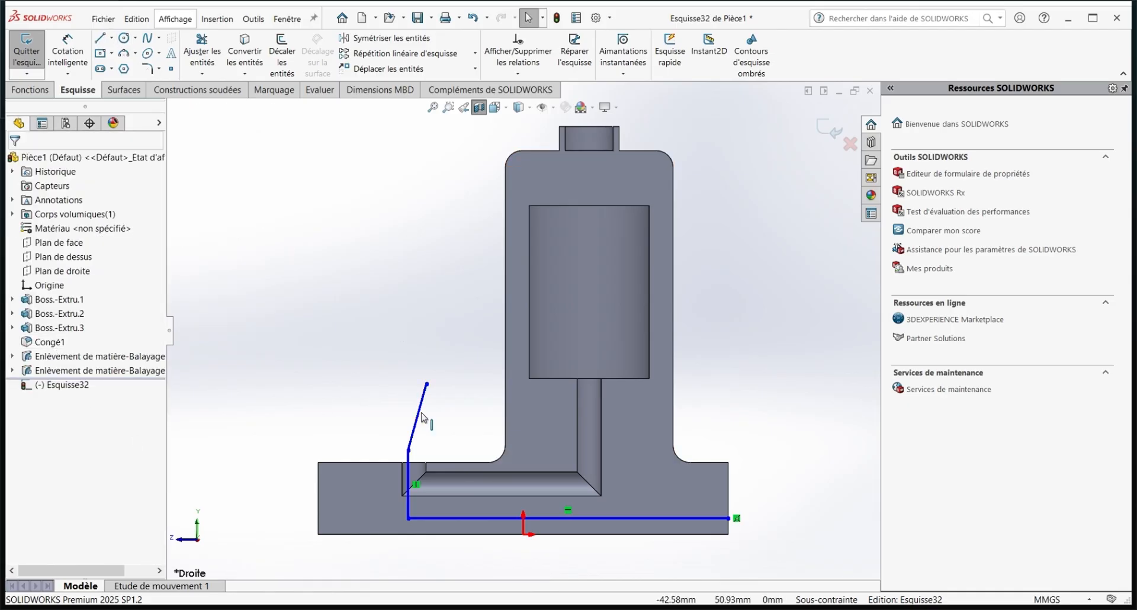
click(421, 415)
key(Delete)
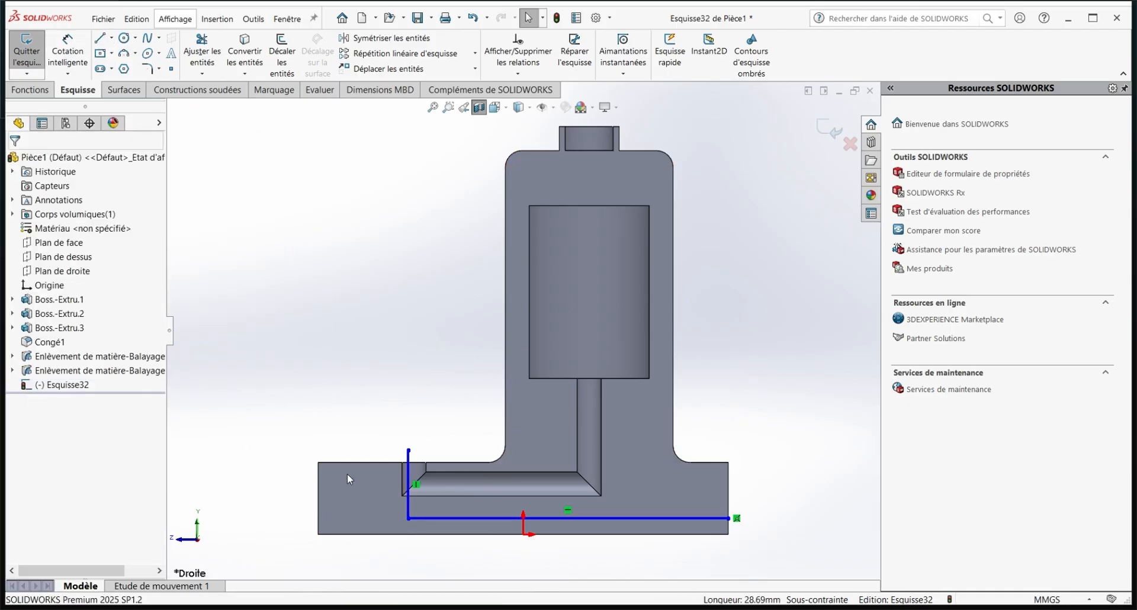
Dimension the new vertical line 40 mm from the base's end face farther from the cylinder
click(67, 57)
click(319, 491)
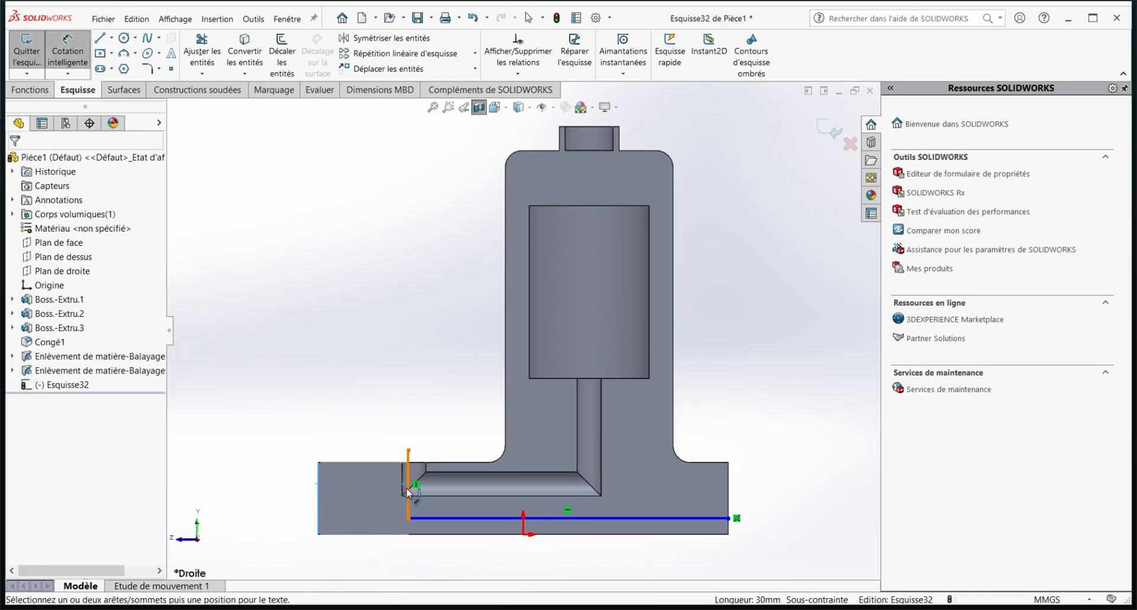
click(408, 474)
click(330, 429)
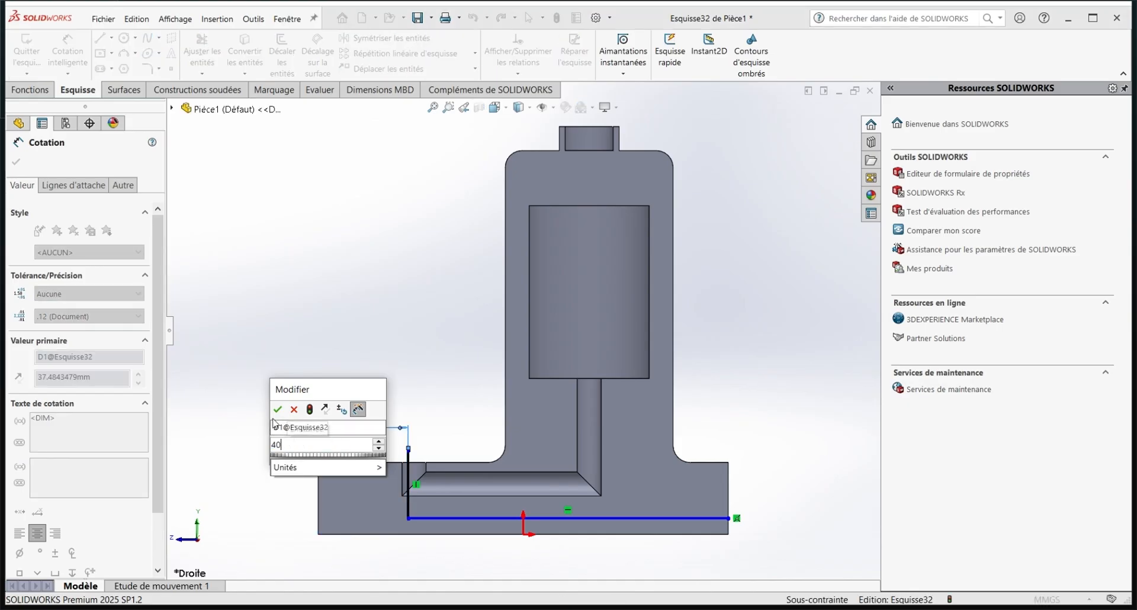
click(284, 407)
Dimension the lower horizontal line 6 mm above the base's bottom edge and close the sketch
click(608, 516)
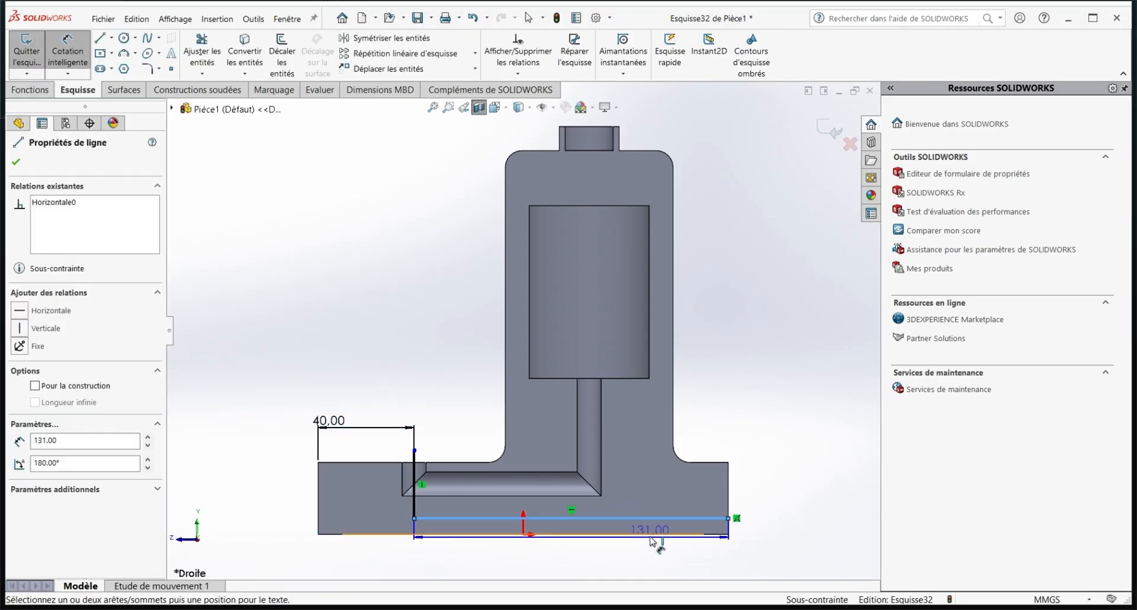
click(651, 534)
click(756, 539)
text(6.74312743mm)
key(Return)
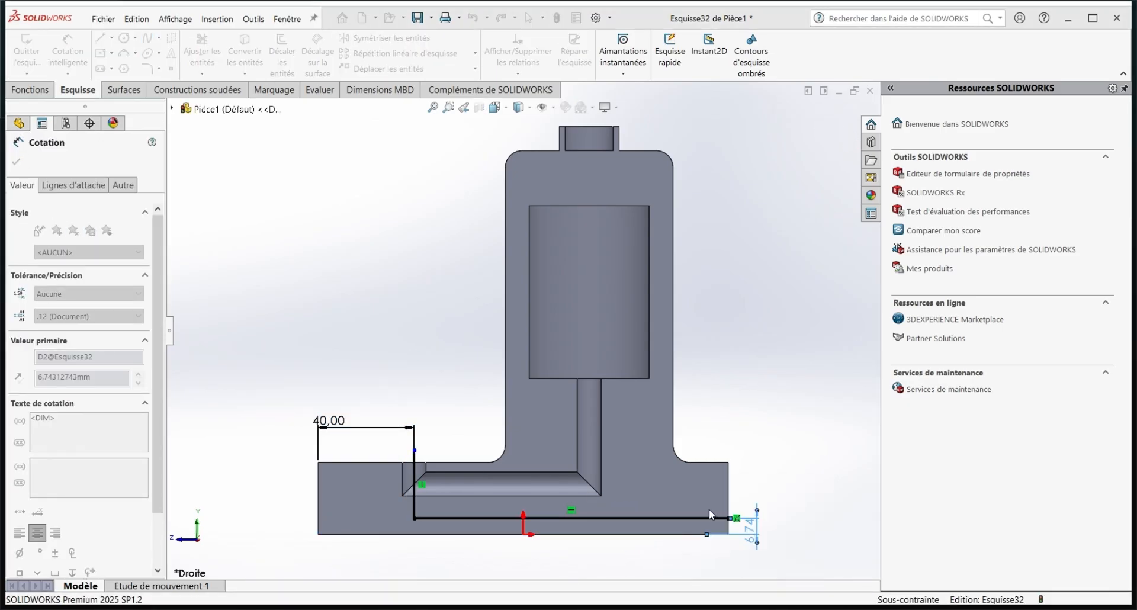
key(Escape)
click(27, 54)
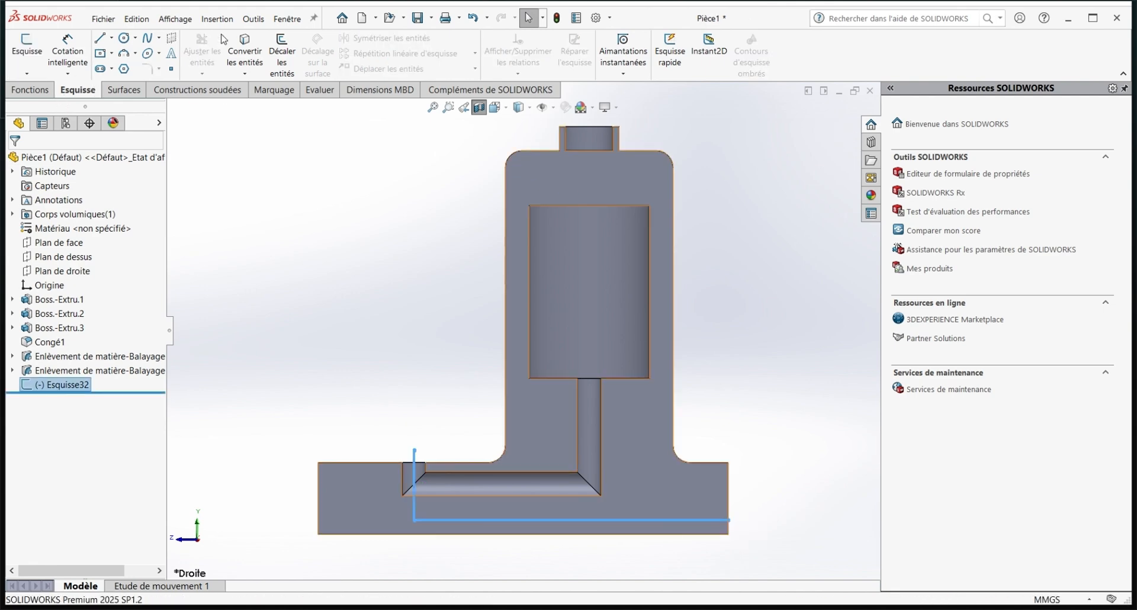
Cut the lower channel with a swept cut along this L-shaped path, using a 6 mm diameter circular profile
click(32, 90)
click(422, 38)
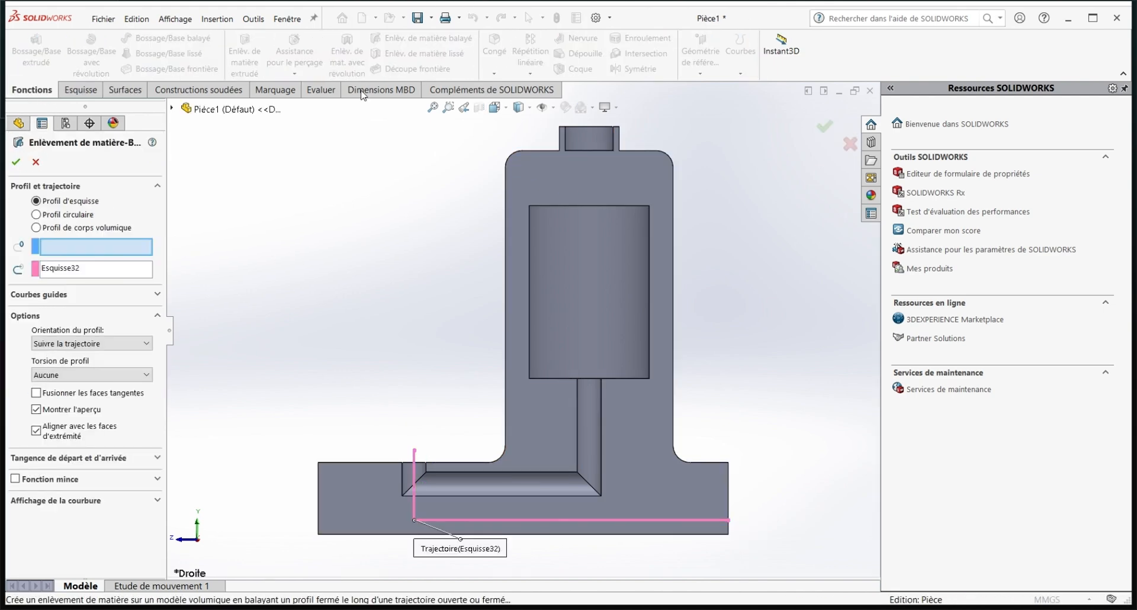
click(36, 214)
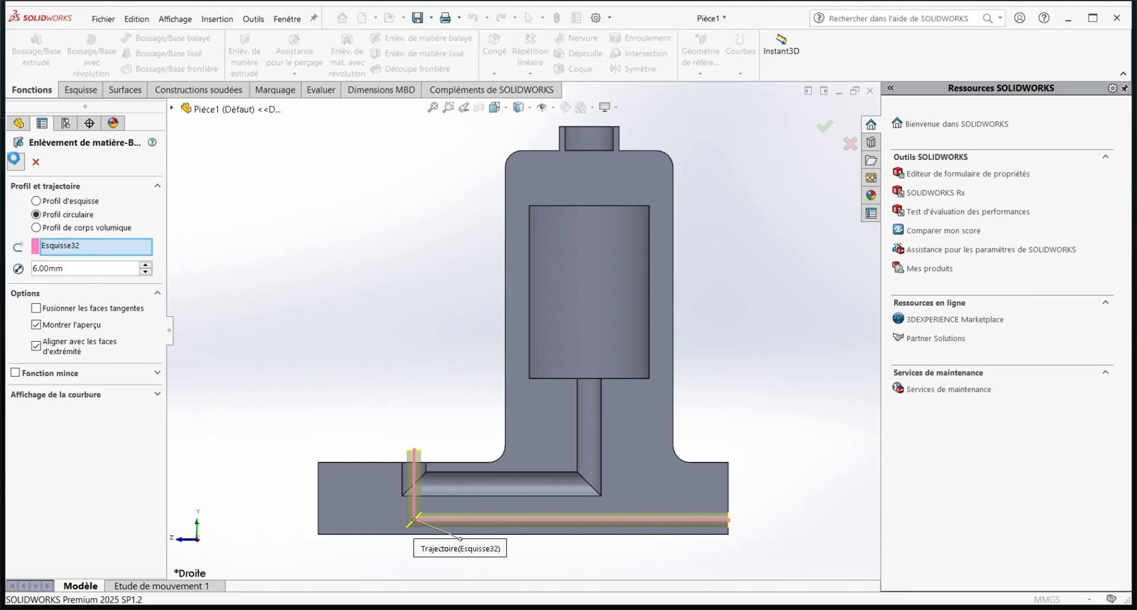
click(16, 161)
On Plan de droite, sketch a vertical line on the cylinder's axis from inside the cavity up past the ring boss
click(80, 92)
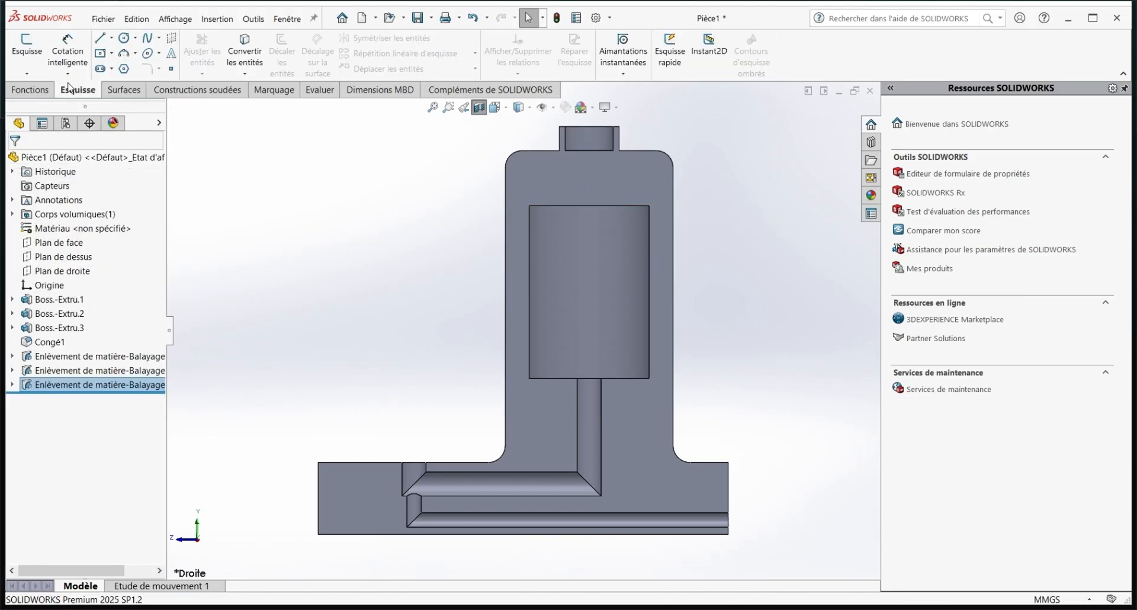
click(34, 58)
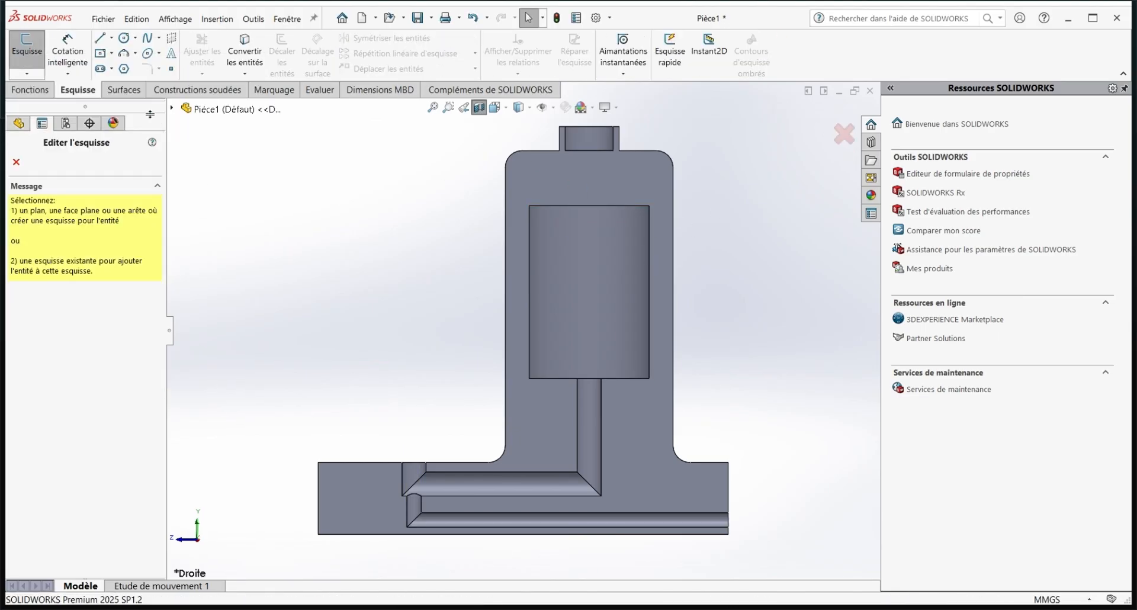
click(225, 223)
key(l)
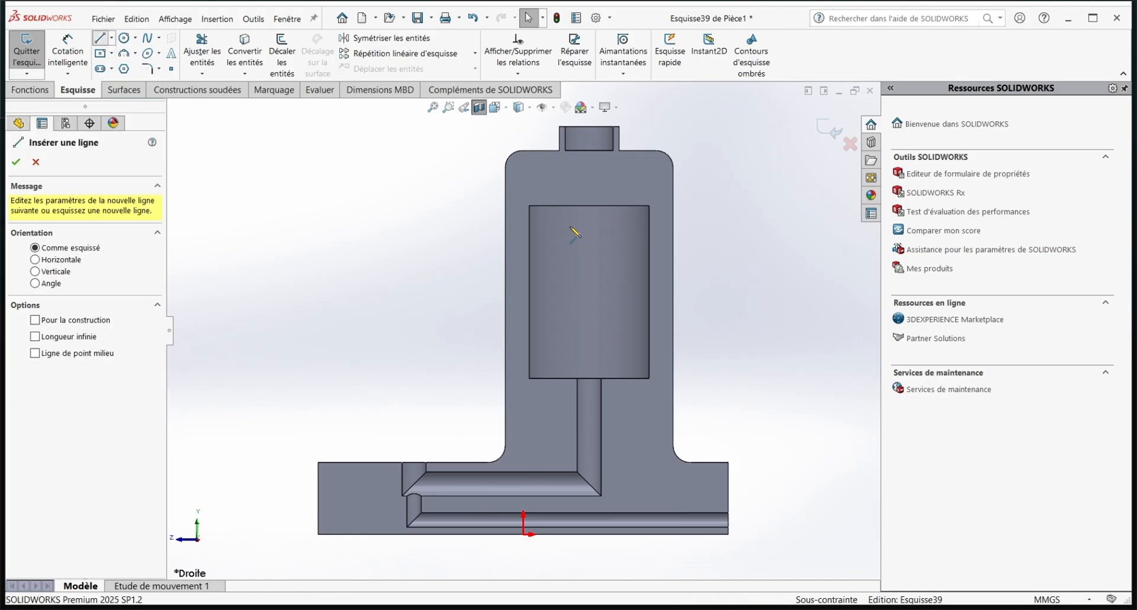
click(589, 234)
scroll(589, 234, up, 3)
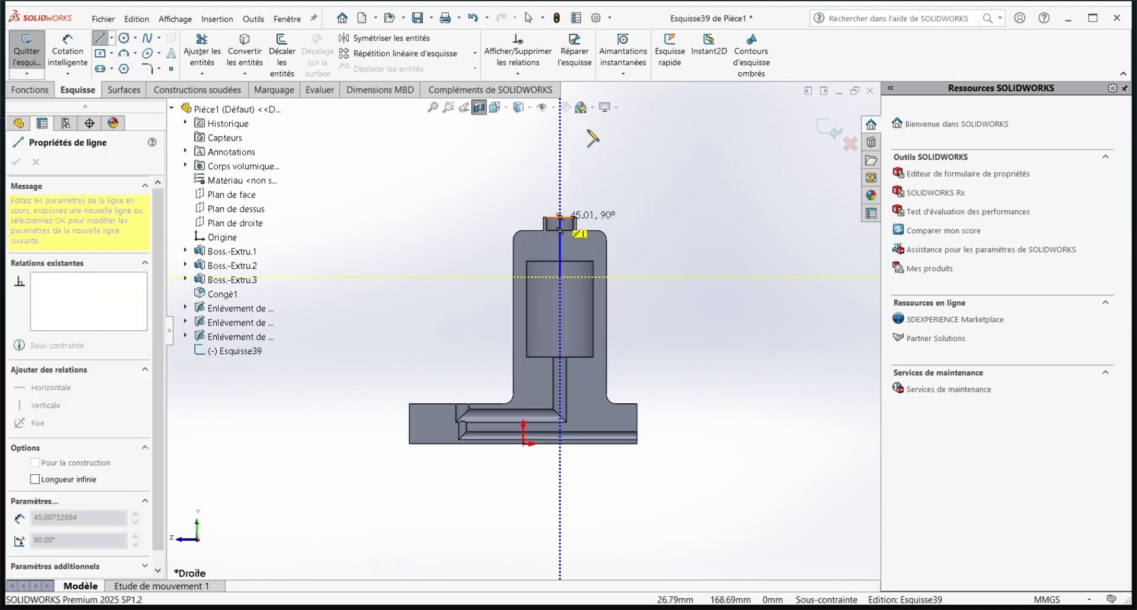
key(Escape)
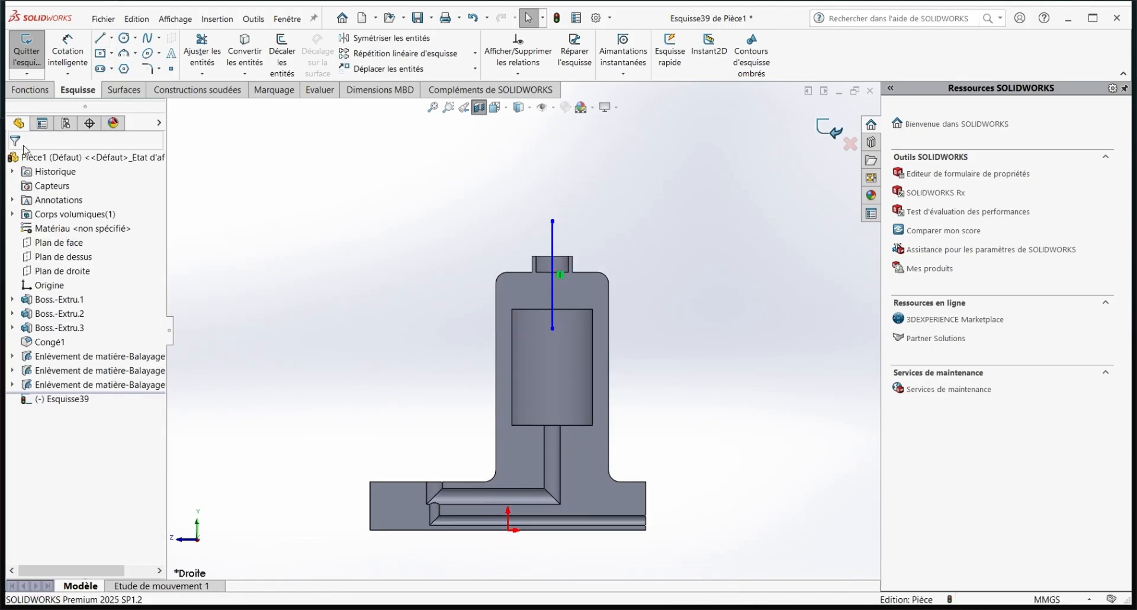
click(32, 58)
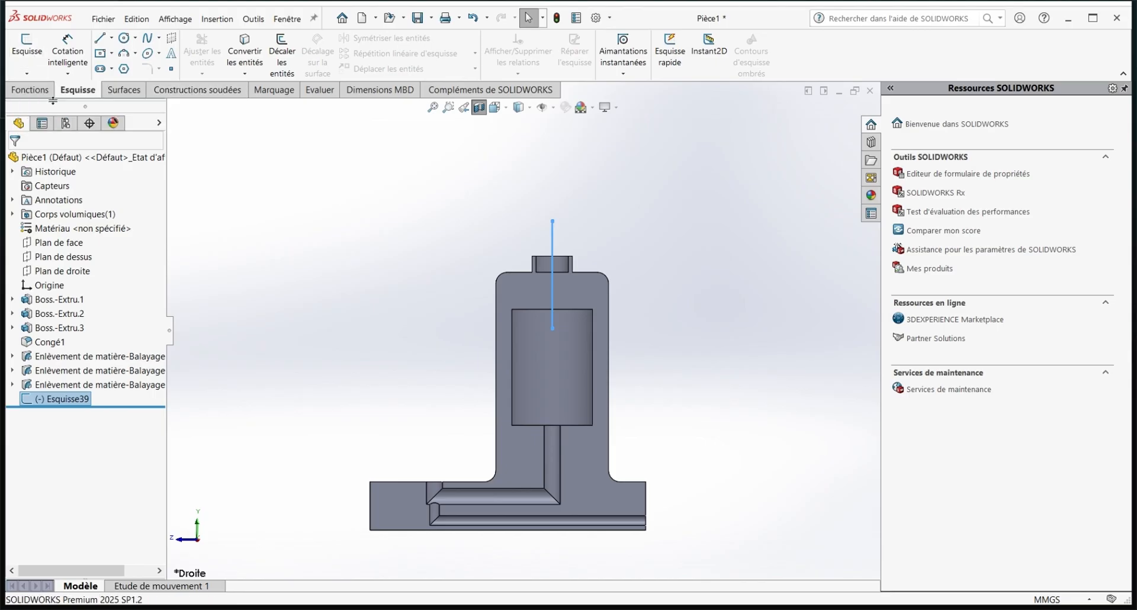
Open the cavity through the ring boss with a swept cut along the axis line, using a 10 mm diameter circular profile
click(32, 89)
click(377, 49)
click(36, 214)
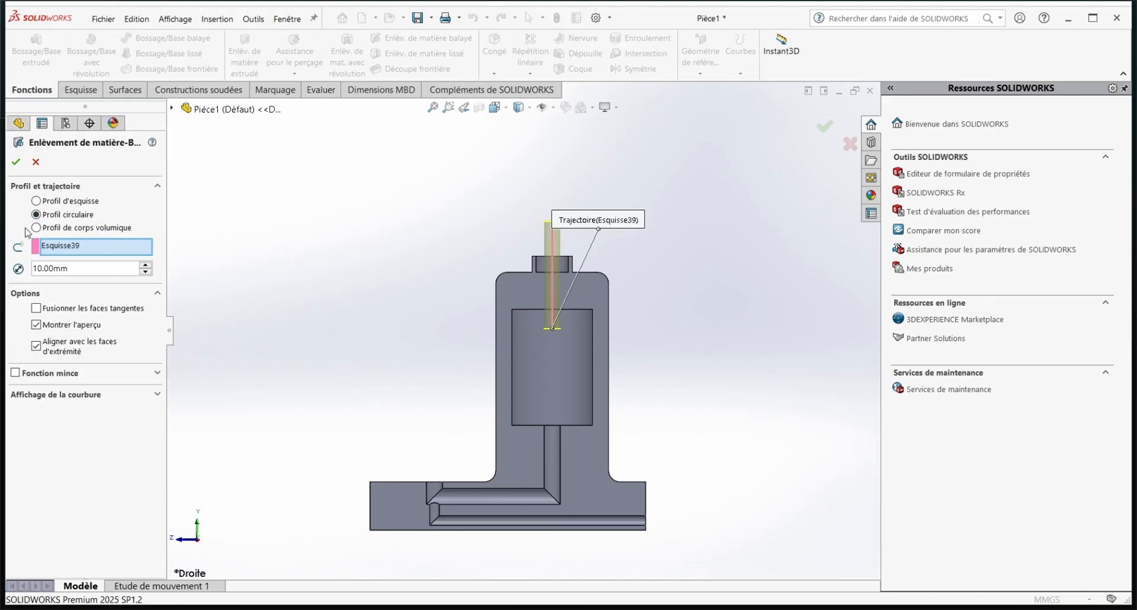
middle_drag(734, 282, 509, 284)
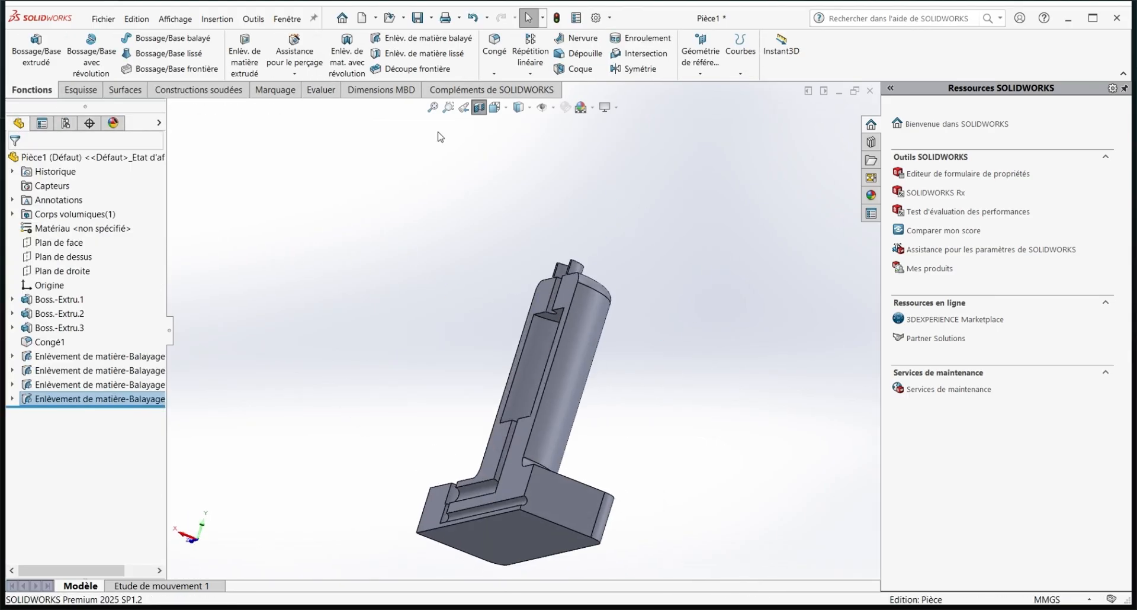
Turn off the section view and bring the base's end face with the small channel hole into view
click(479, 108)
mouse_move(657, 332)
middle_down()
mouse_move(515, 404)
mouse_move(511, 376)
middle_up()
scroll(515, 403, up, 4)
scroll(515, 404, down, 3)
scroll(504, 376, down, 2)
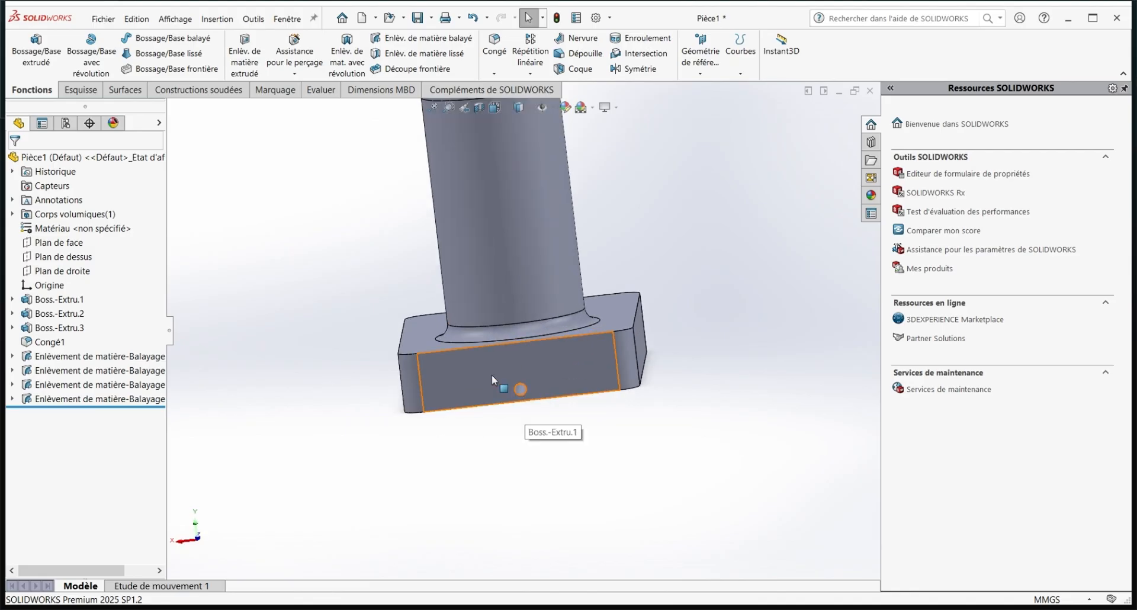
On the base's end face, sketch a circle about 8.6 mm in diameter concentric with the small channel hole
right_click(492, 375)
click(509, 333)
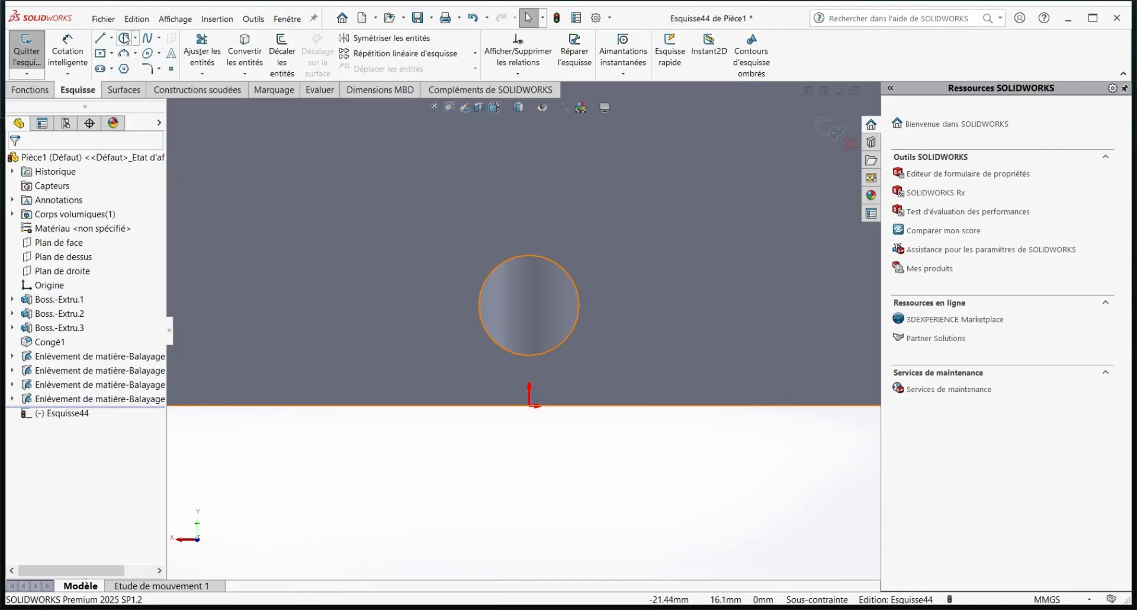
click(124, 38)
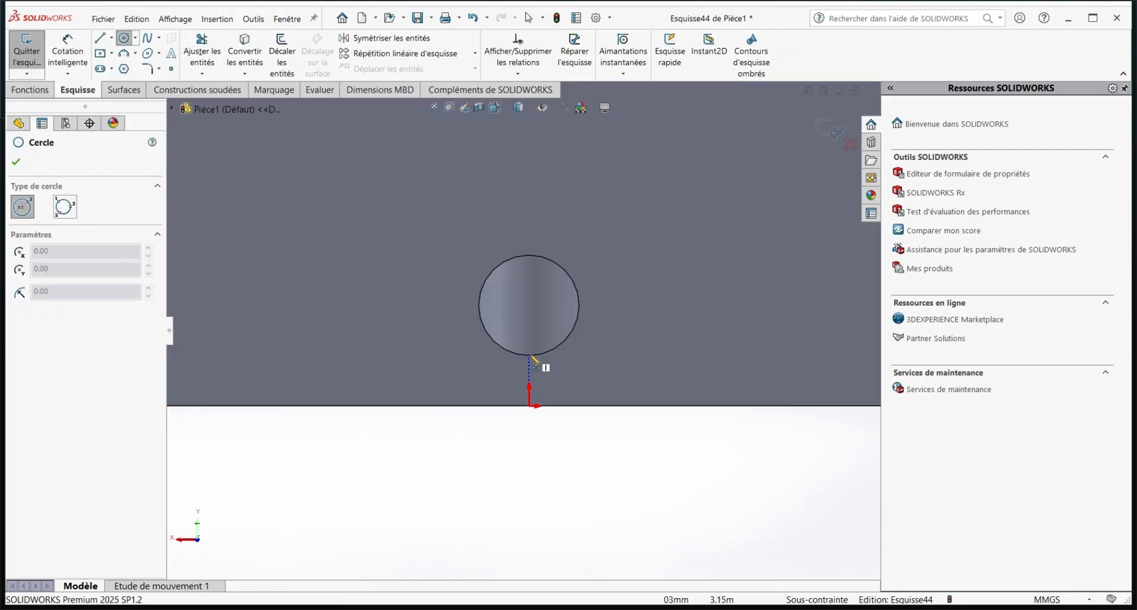
click(529, 305)
click(592, 338)
Dimension the circle's diameter as 8 mm, convert the hole's edge into the sketch, and close the sketch
click(67, 52)
click(579, 357)
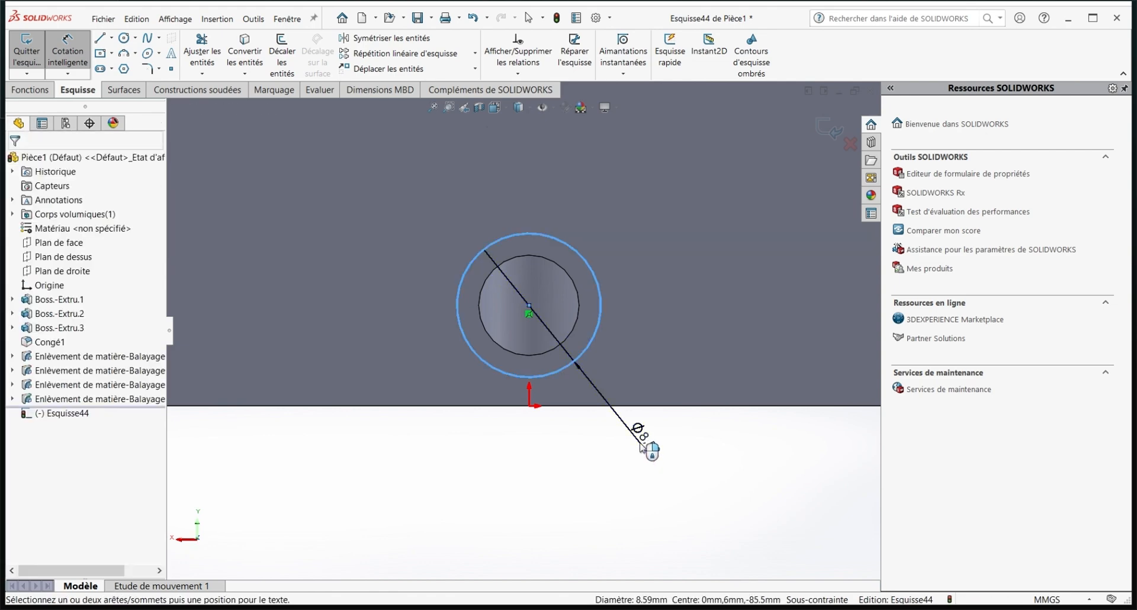
click(640, 443)
text(8)
click(588, 426)
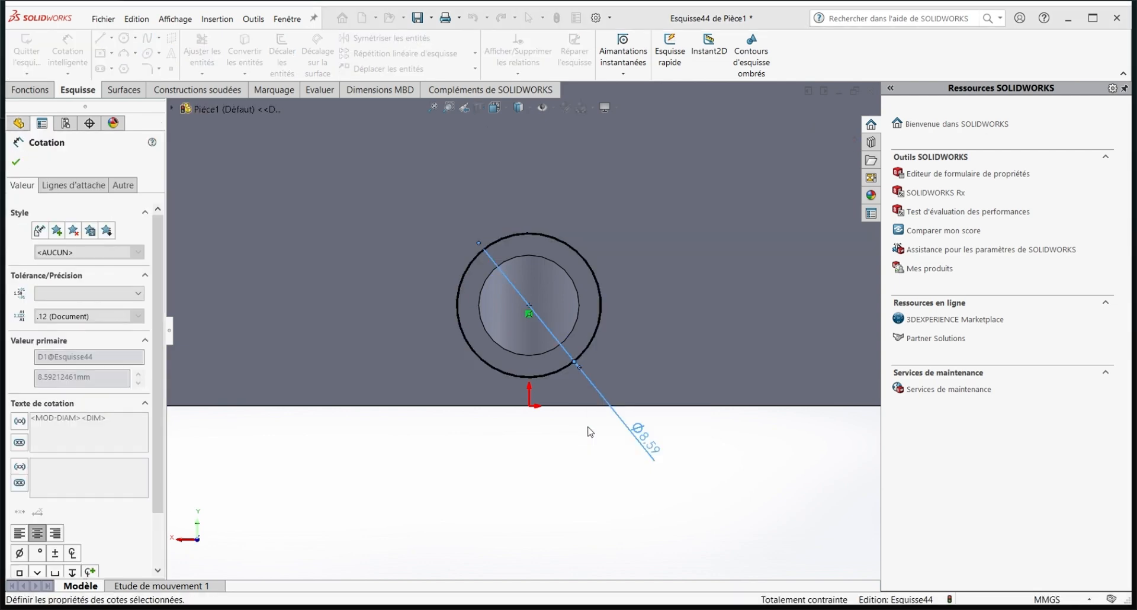
key(Escape)
key(Escape)
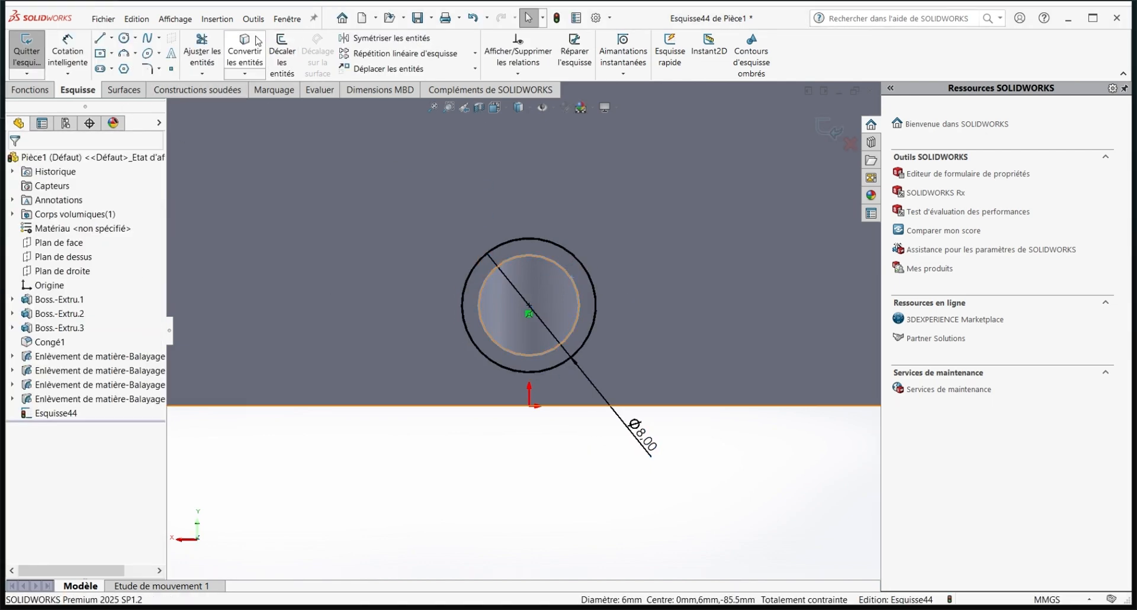
click(257, 41)
click(829, 124)
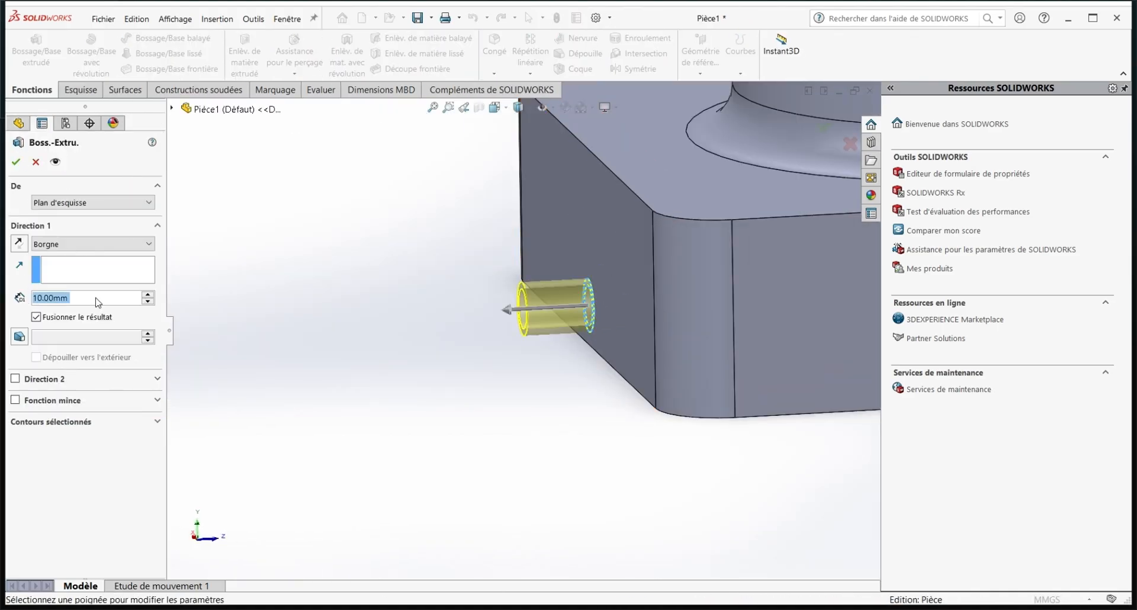
Extrude the ring profile around the small channel outlet on the base's end face by 7 mm
text(7)
click(15, 161)
On the base's top face, sketch a circle about 30.6 mm in diameter concentric with the small channel hole
middle_drag(691, 336, 721, 325)
right_click(692, 282)
click(698, 241)
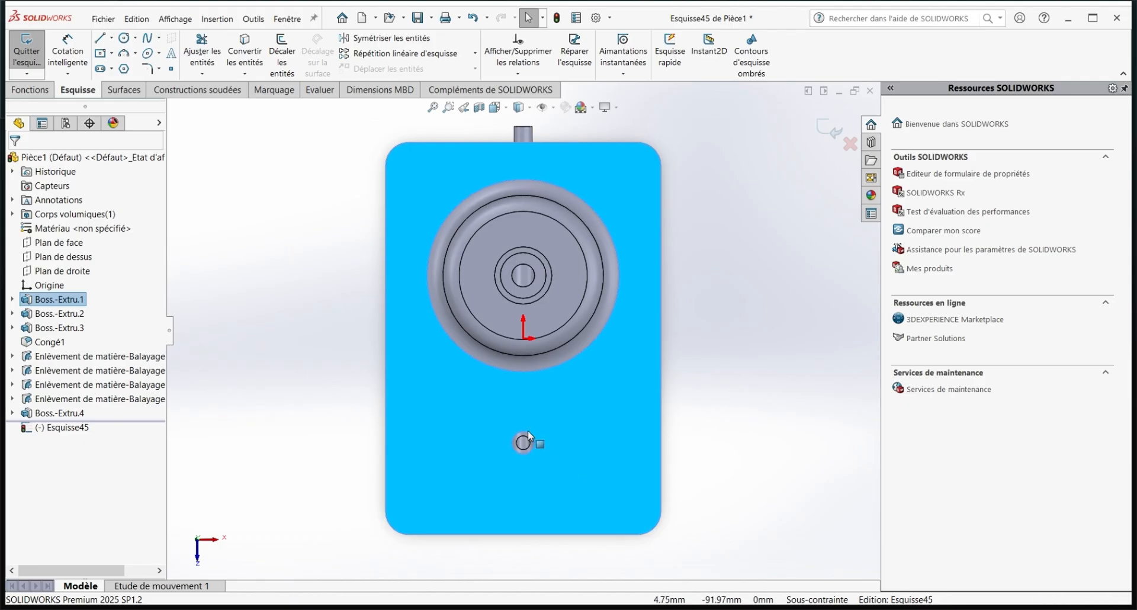
scroll(528, 436, up, 7)
scroll(527, 453, down, 8)
key(Escape)
click(124, 39)
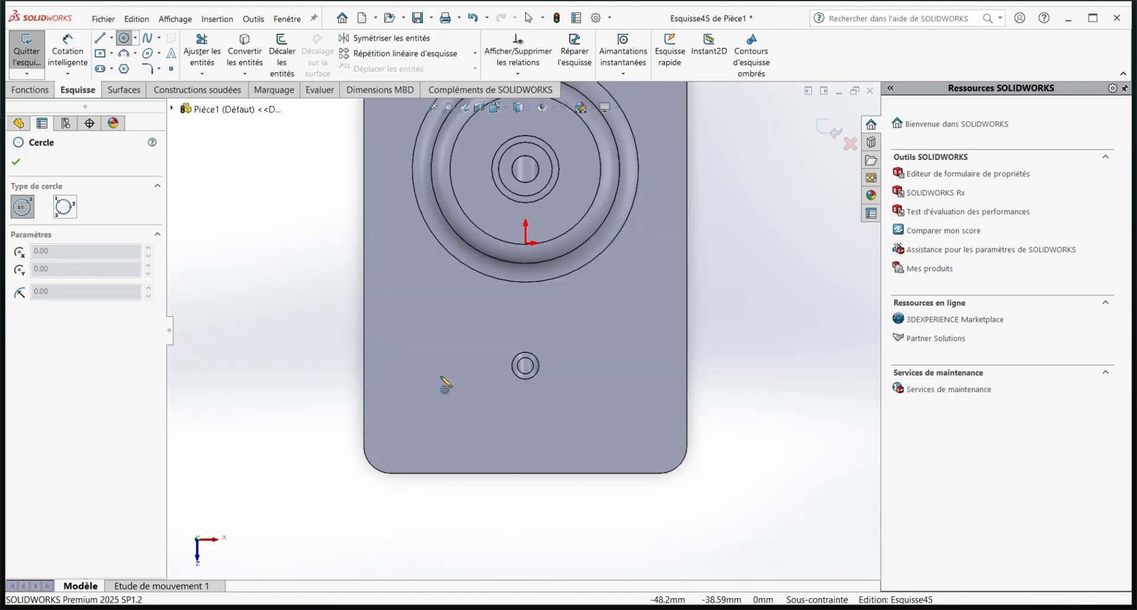
click(525, 365)
click(563, 375)
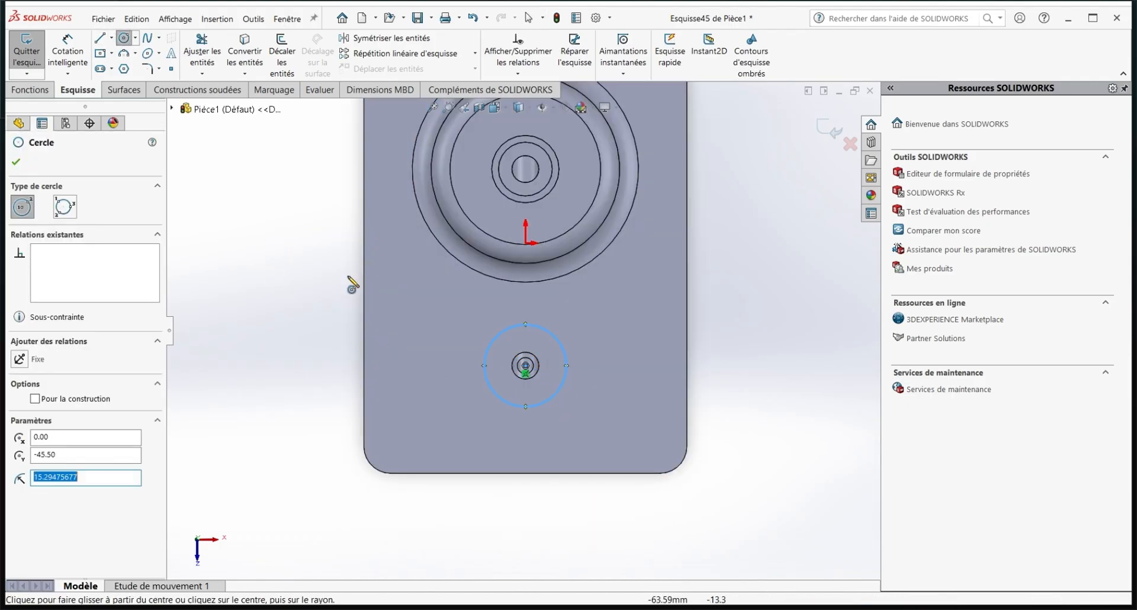
Dimension the circle's diameter around the base's top hole as 40 mm
click(665, 414)
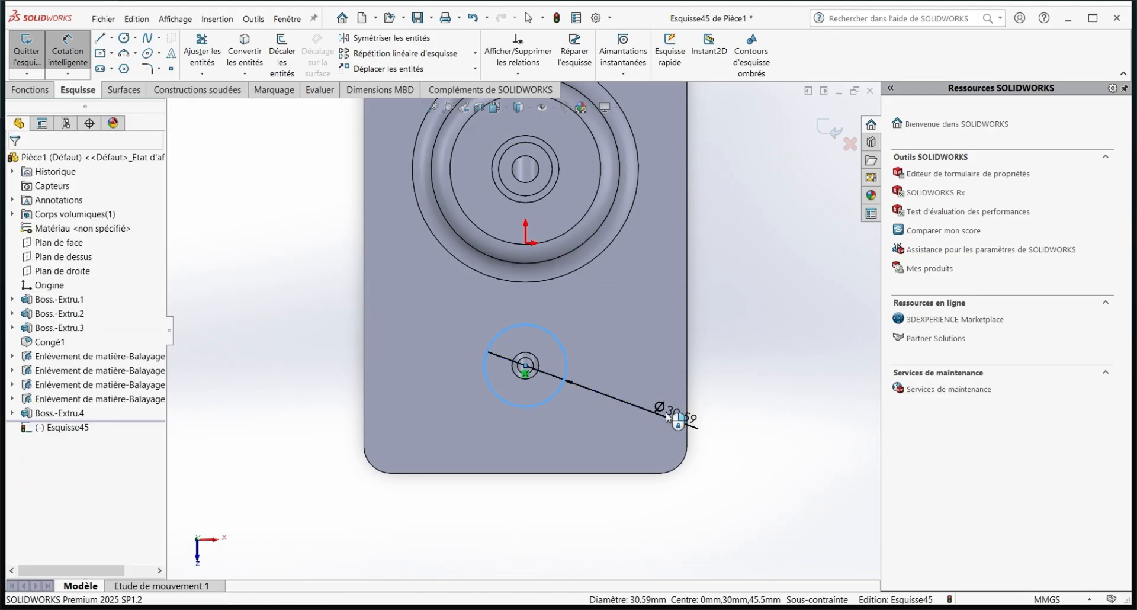
text(40)
click(621, 402)
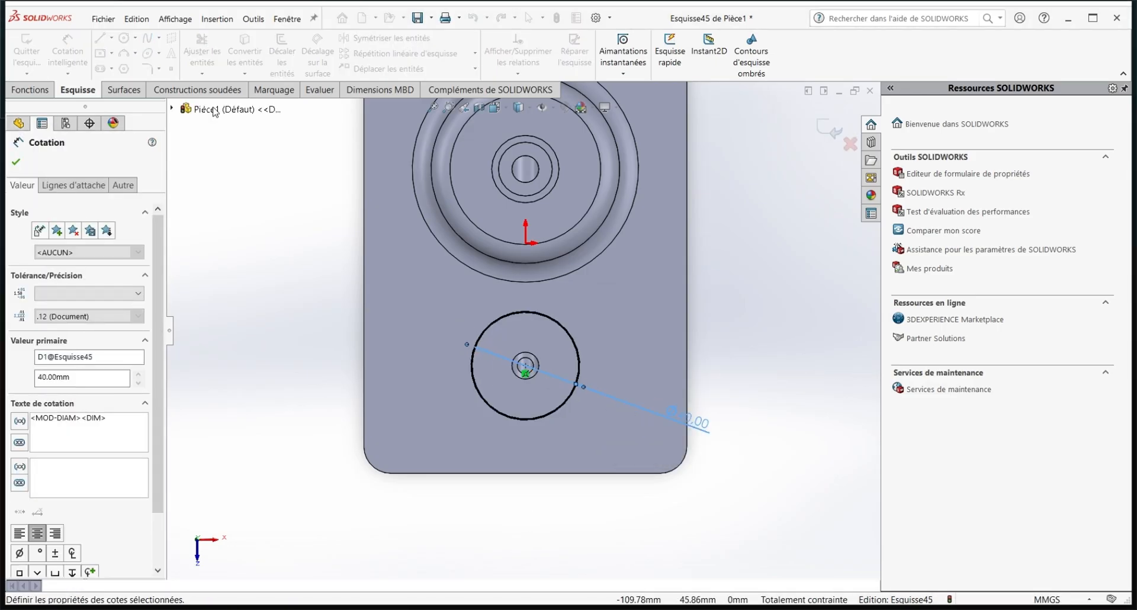
Add a concentric inner circle, dimension its diameter as 35 mm, and close the sketch
click(525, 365)
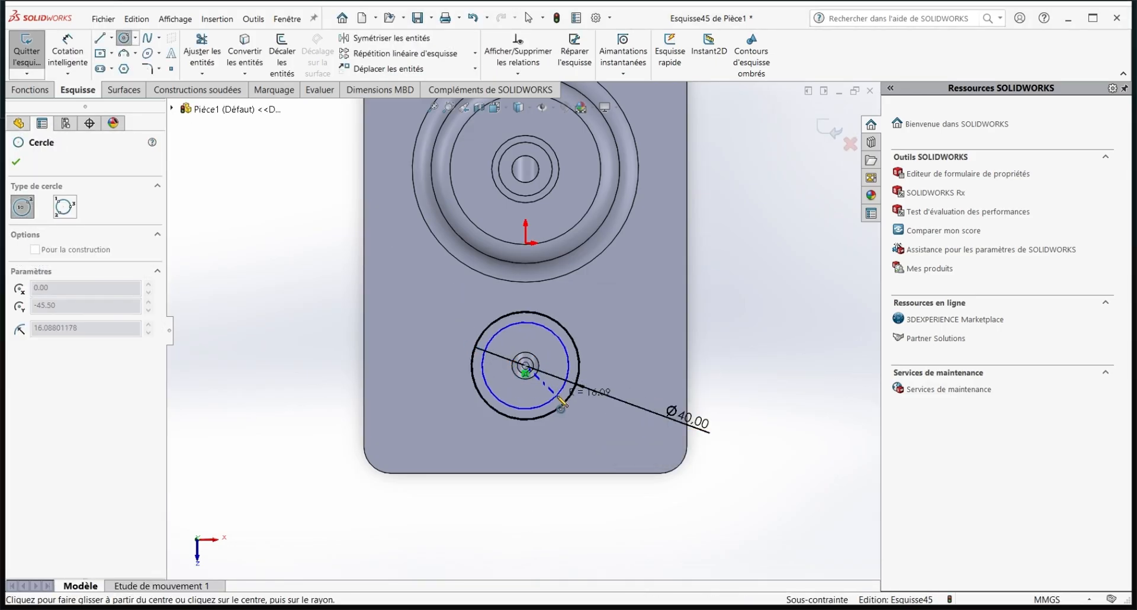
click(561, 390)
key(d)
click(486, 385)
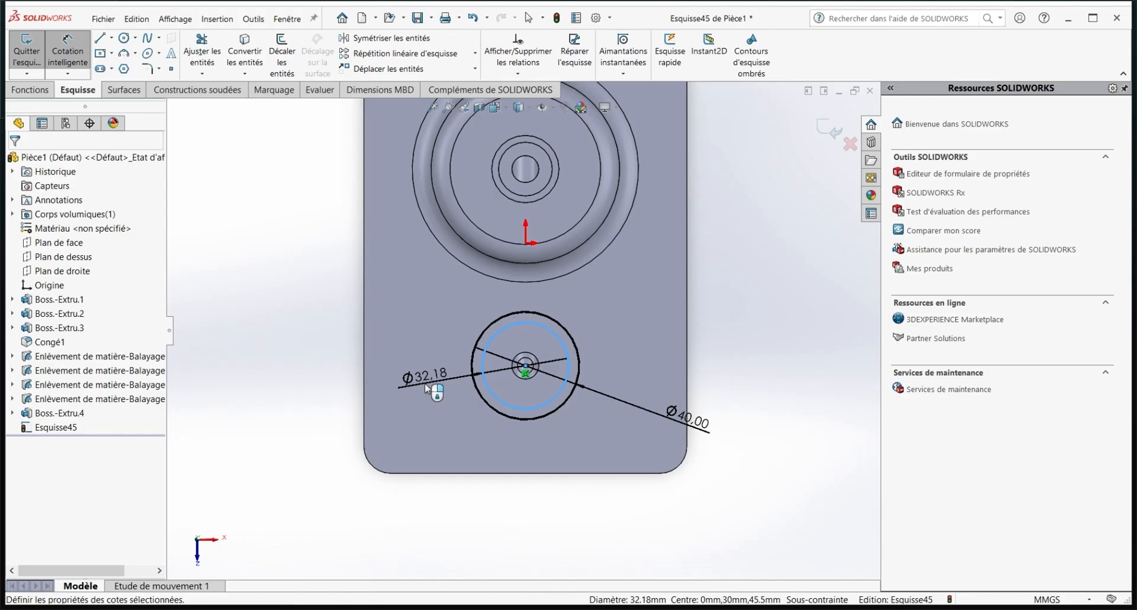
click(419, 385)
text(35)
key(Return)
key(Escape)
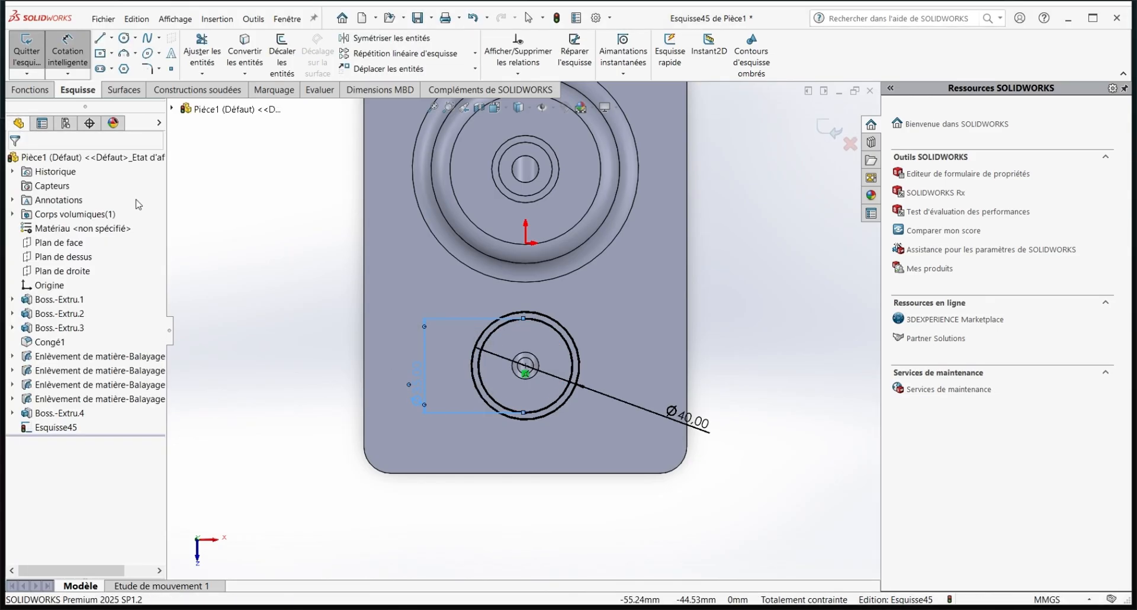
click(828, 127)
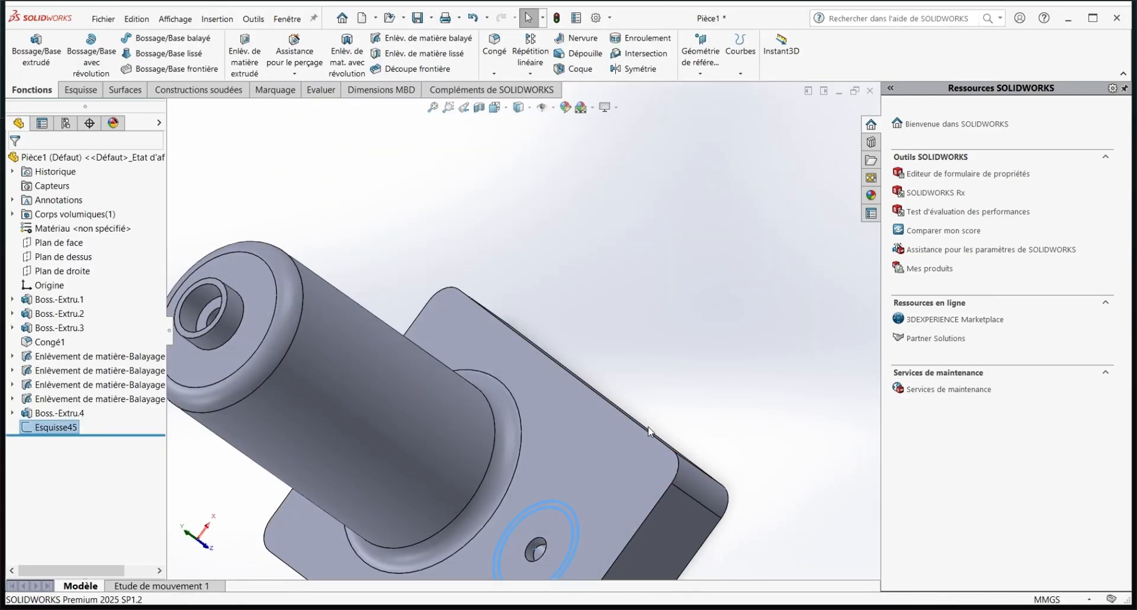
Extrude the ring between the two circles 10 mm upward from the base's top face, merging the result
click(36, 51)
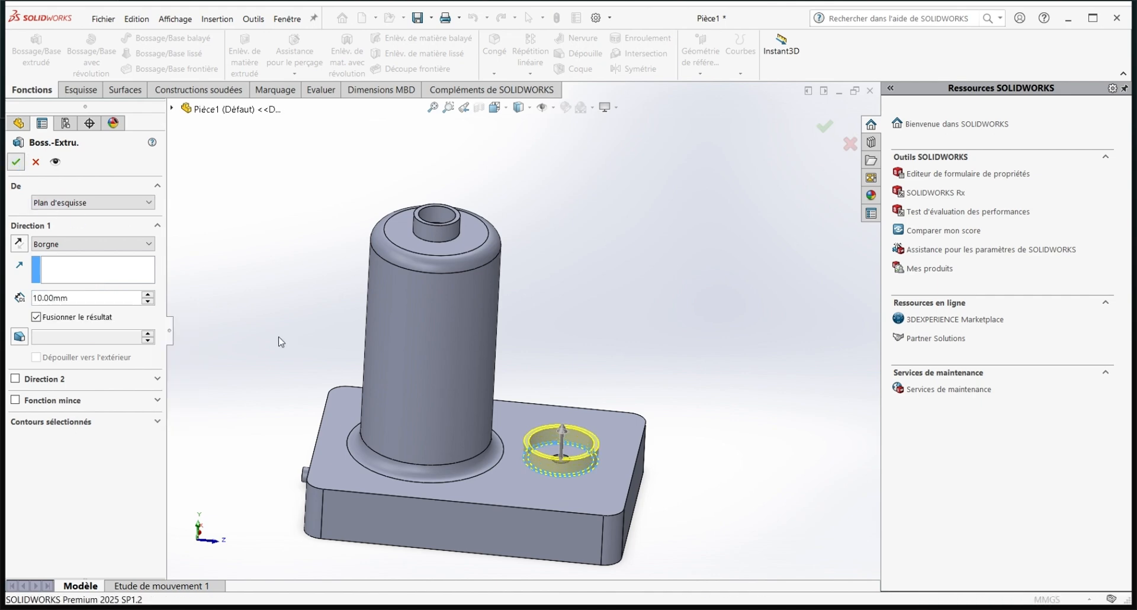
scroll(495, 460, up, 3)
middle_drag(495, 461, 444, 426)
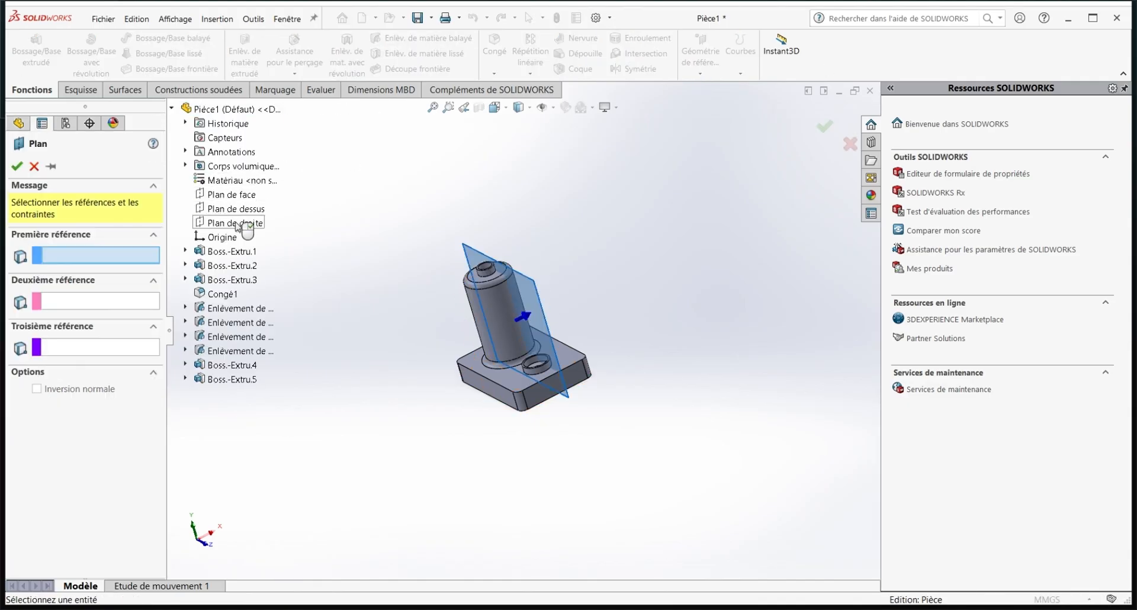
Create a reference plane offset from the Right Plane (Plan de droite) and open a sketch on it
click(236, 224)
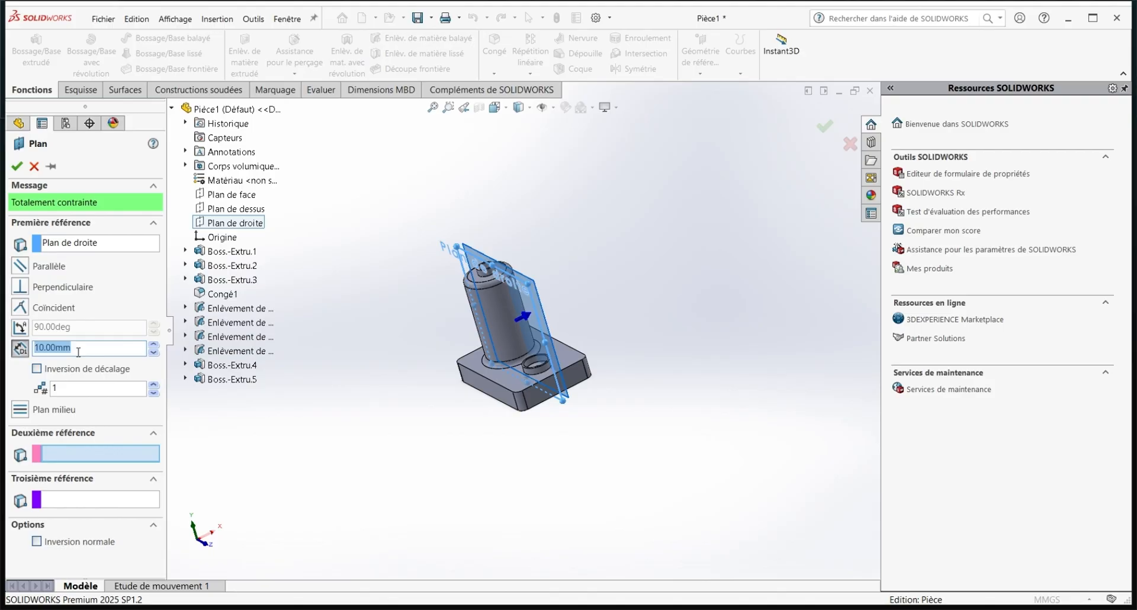
click(19, 169)
scroll(675, 277, down, 2)
middle_drag(672, 276, 642, 285)
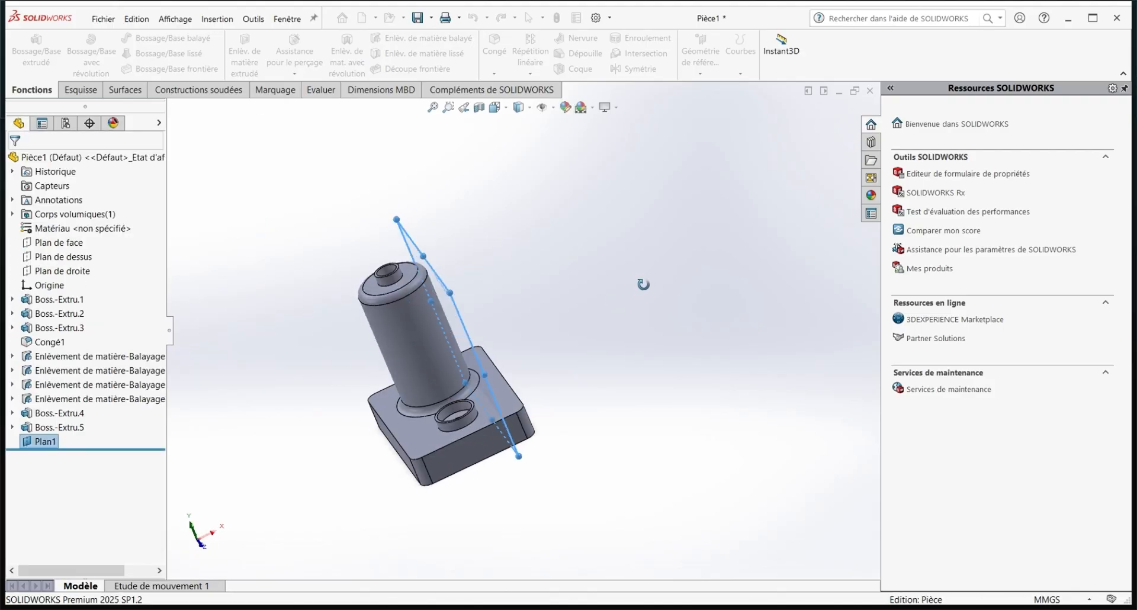
scroll(639, 285, up, 1)
click(80, 90)
click(27, 51)
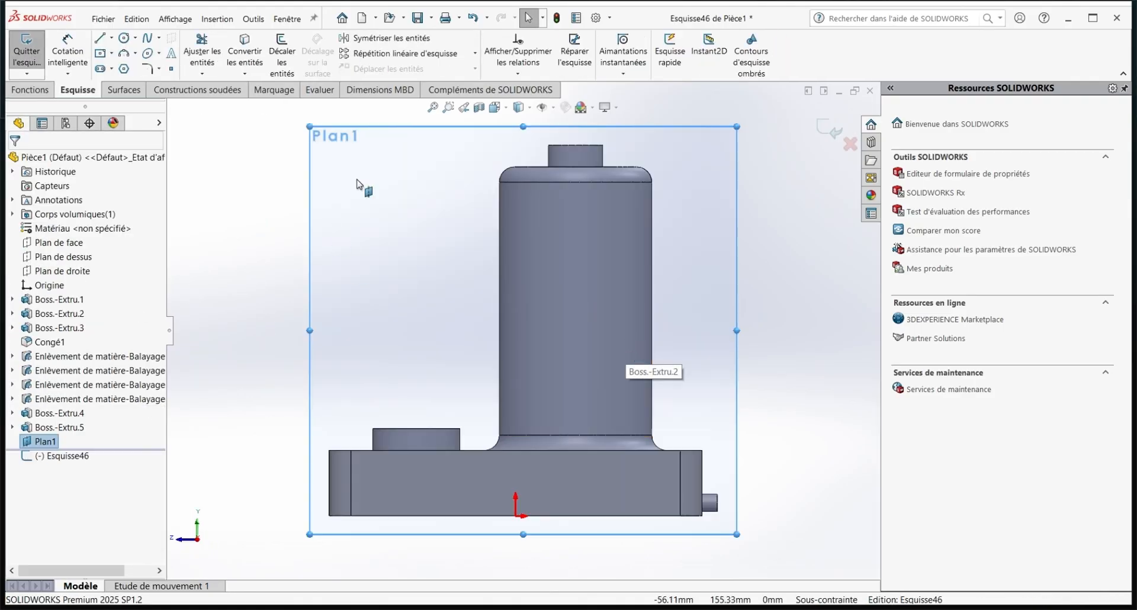
Sketch a closed profile about 49 mm high overlapping the cylinder's upper side, with three perpendicular lines, a slanted line and an outer arc
key(l)
click(460, 222)
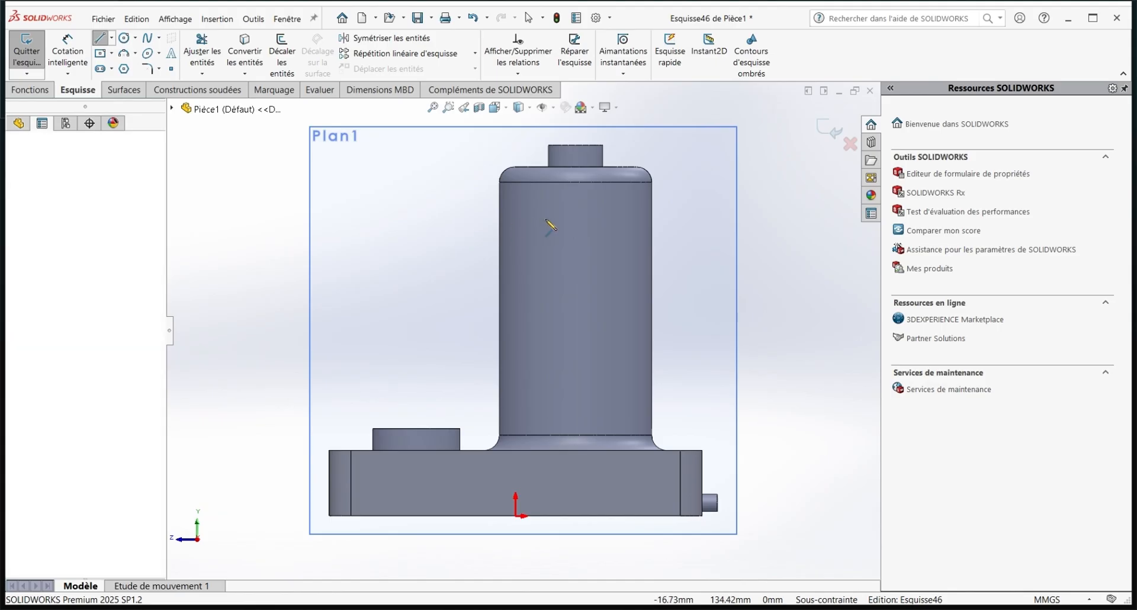
click(552, 222)
click(552, 329)
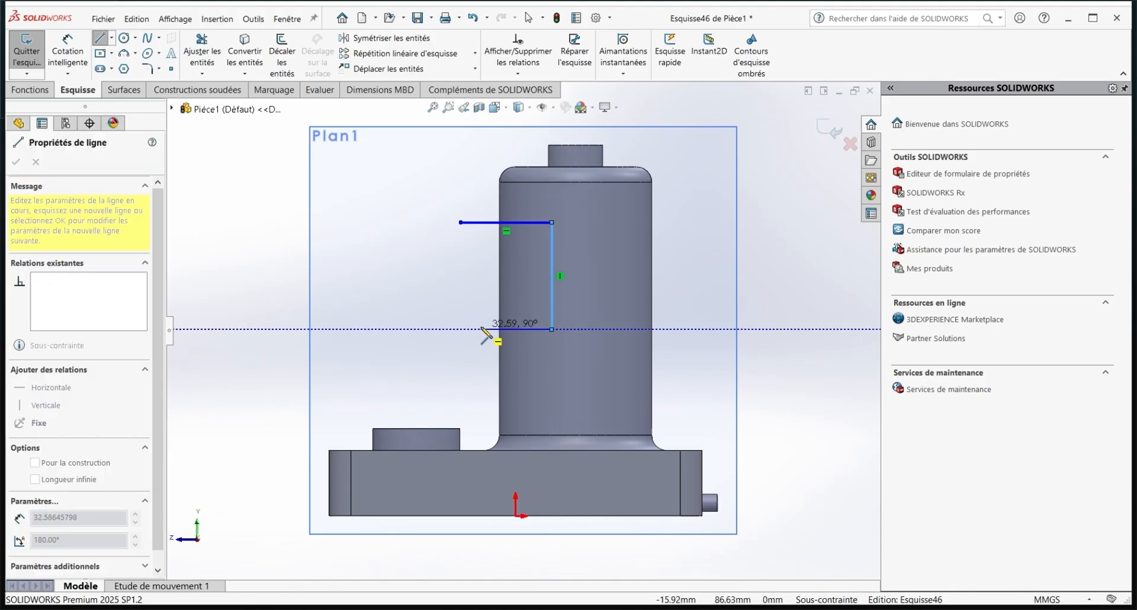
click(479, 329)
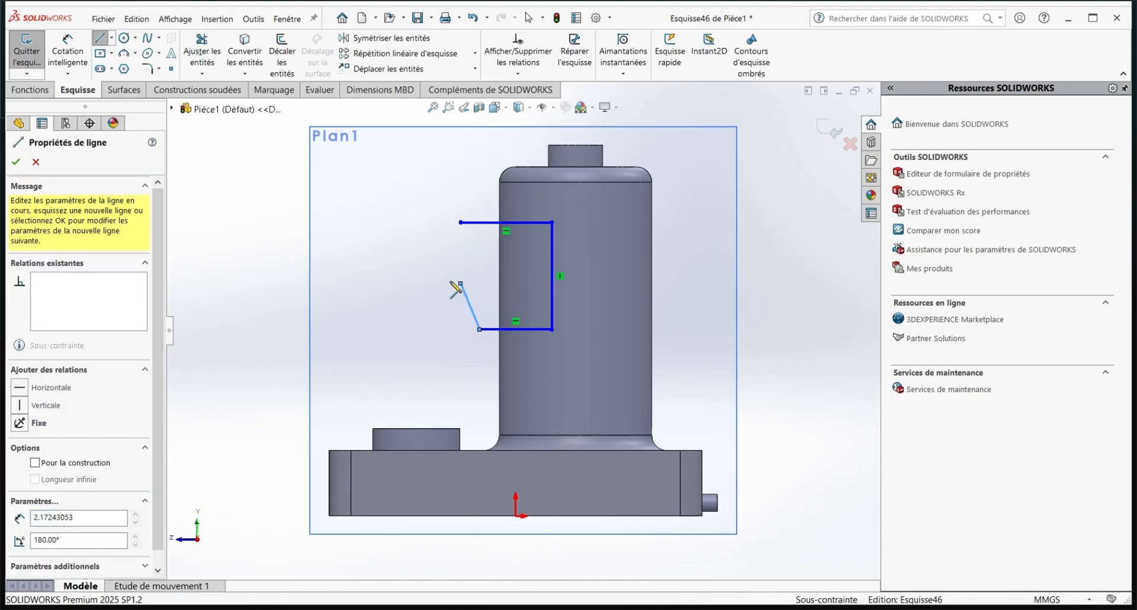
key(a)
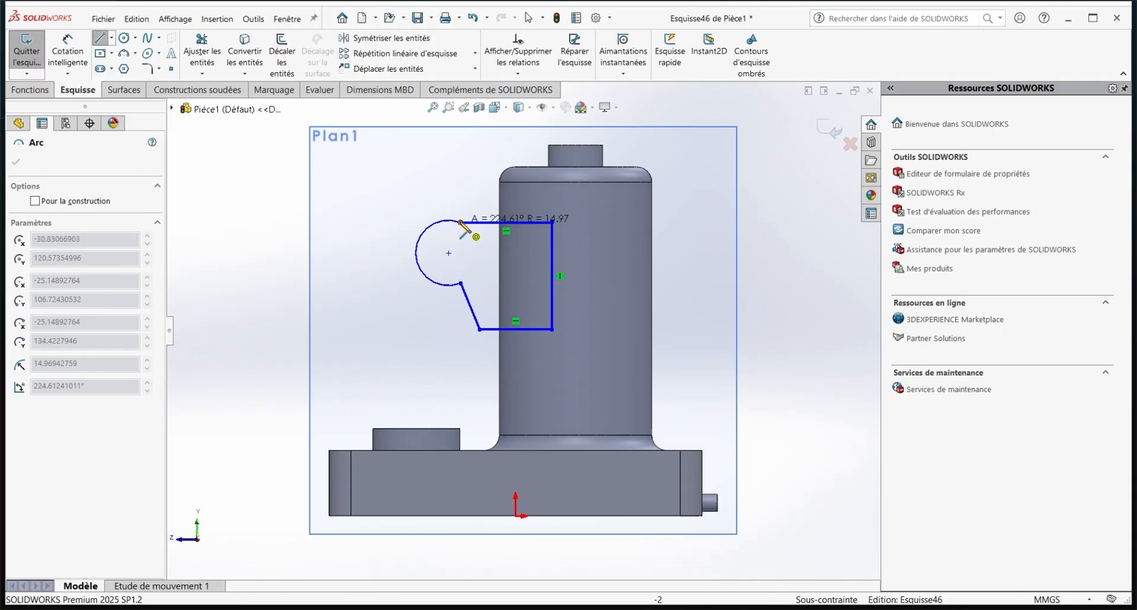
click(461, 222)
key(Escape)
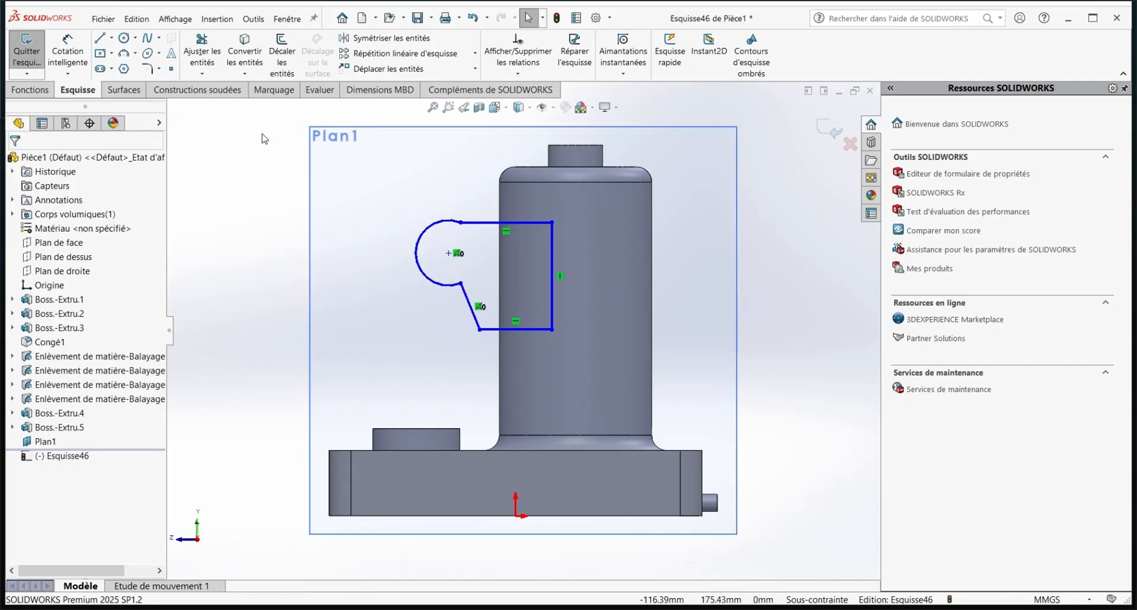
Dimension the profile's upper line 20 mm below the cylinder's top edge
click(70, 54)
click(489, 221)
click(530, 167)
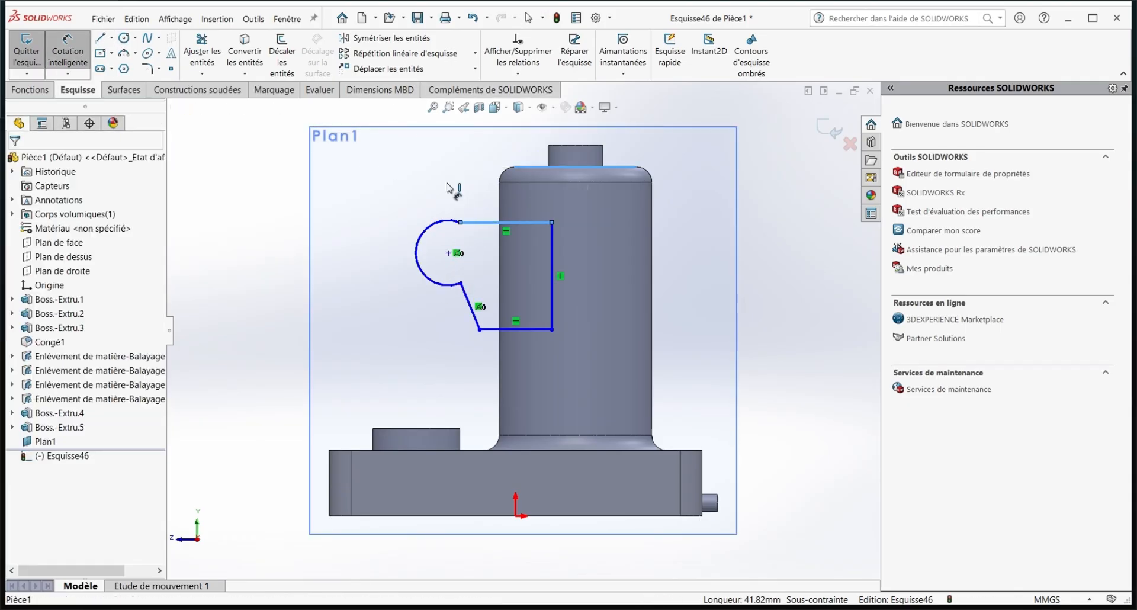
click(439, 184)
text(20)
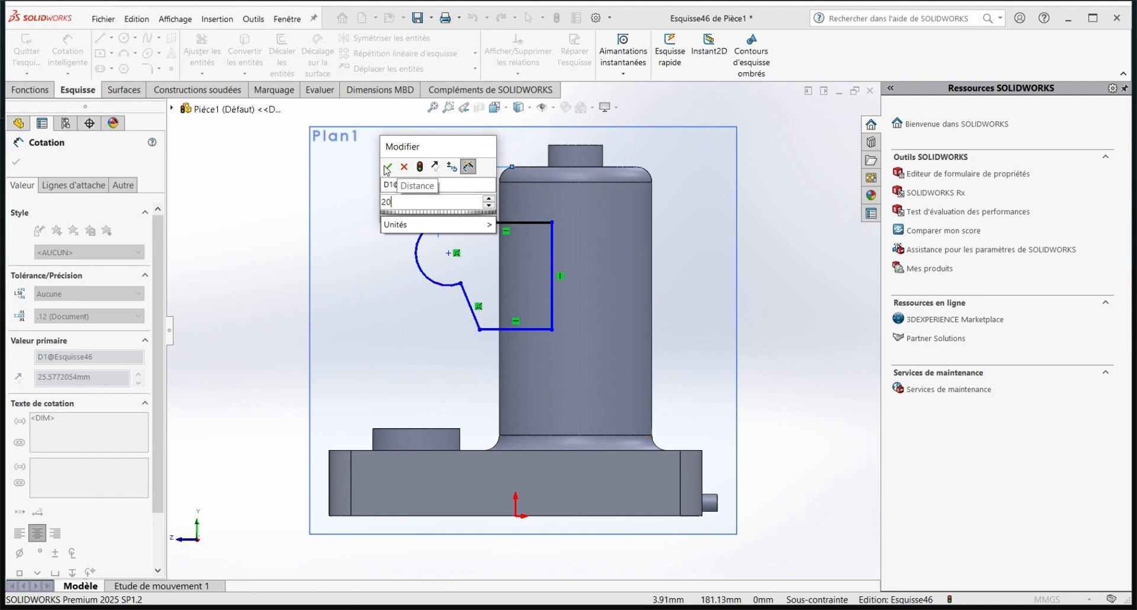
click(388, 168)
Dimension the profile's vertical line 20 mm inside the cylinder's side edge
click(551, 263)
click(501, 278)
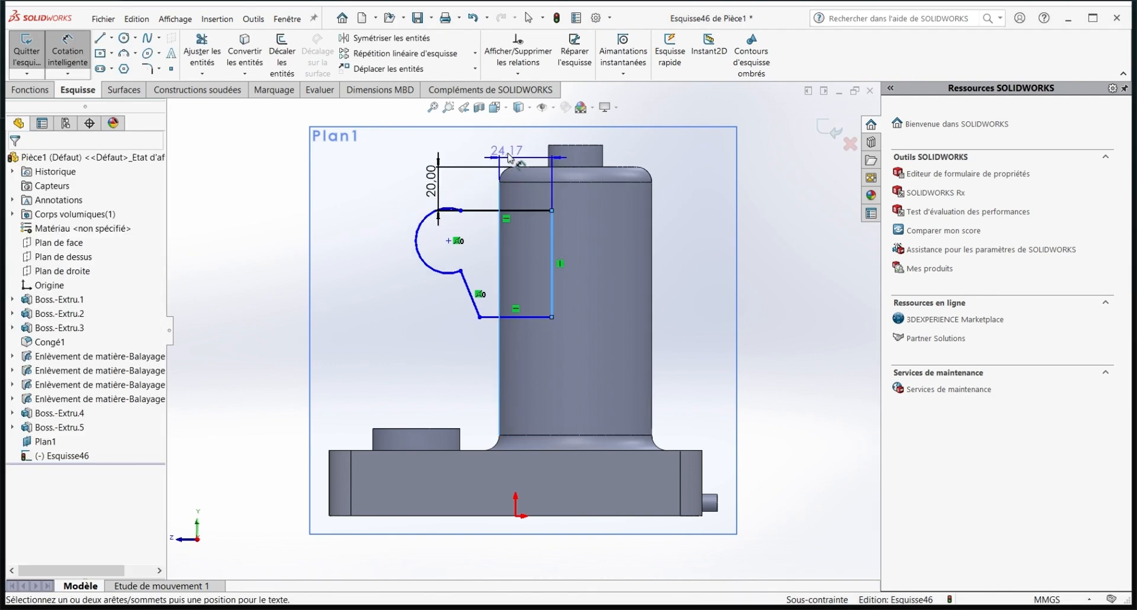
click(508, 151)
text(20)
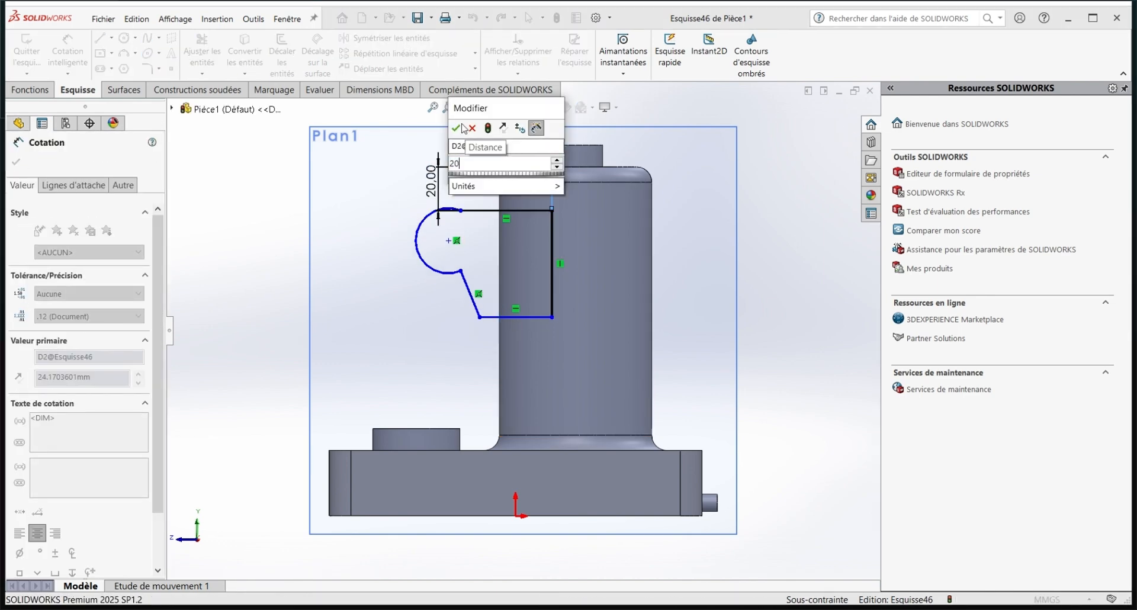
click(457, 128)
Dimension the distance between the profile's upper and lower horizontal lines as 50 mm
click(514, 318)
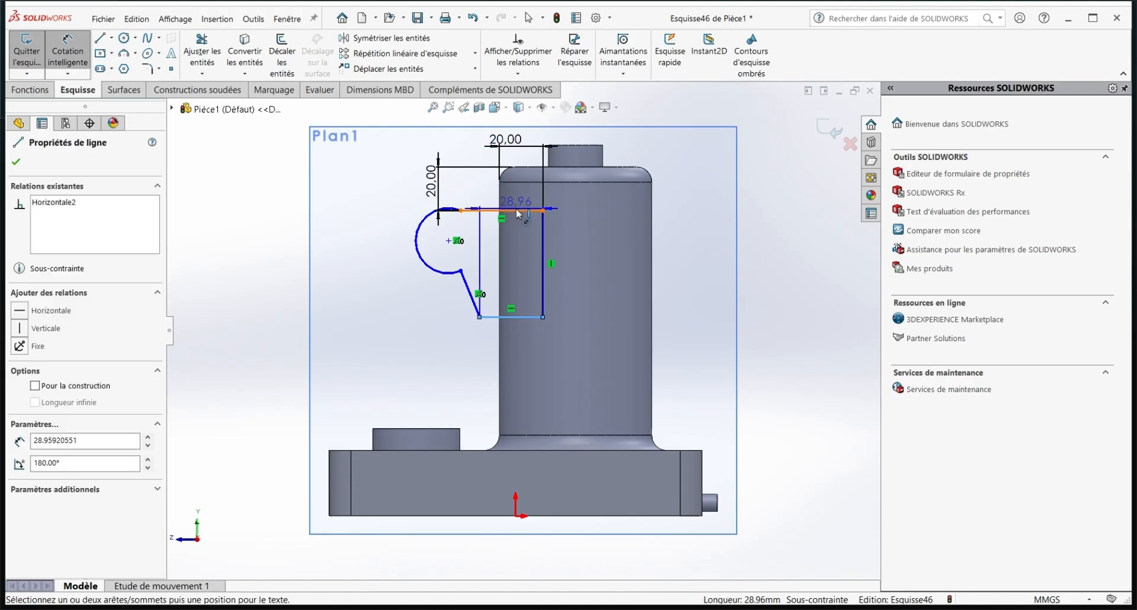
click(479, 210)
click(285, 262)
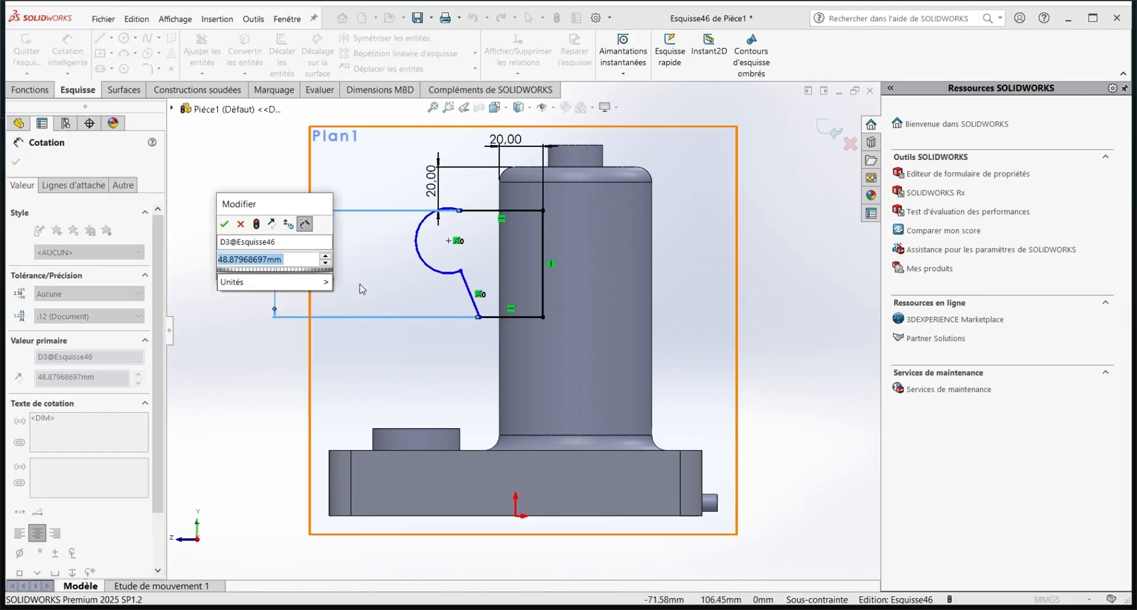
text(50)
click(224, 223)
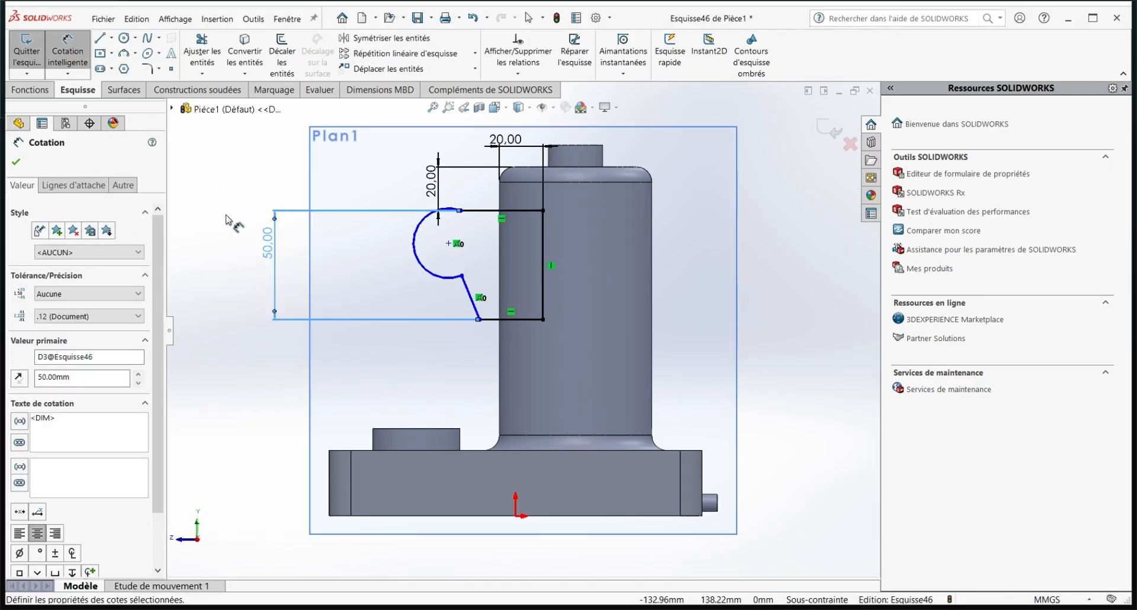
Dimension the profile's outer arc with a 15 mm radius
click(414, 248)
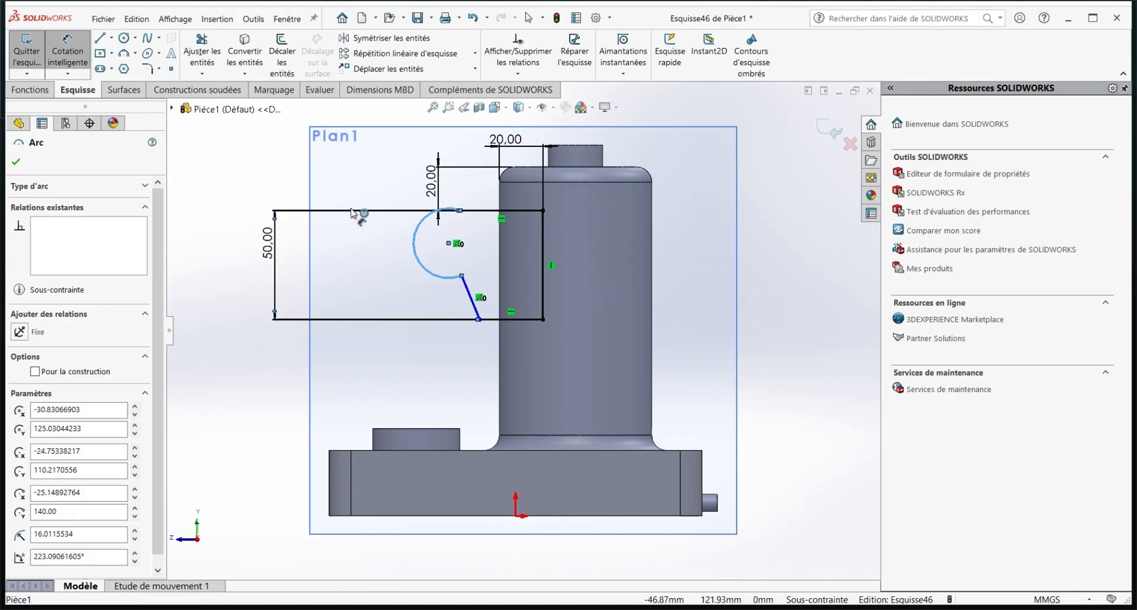
click(357, 206)
text(15)
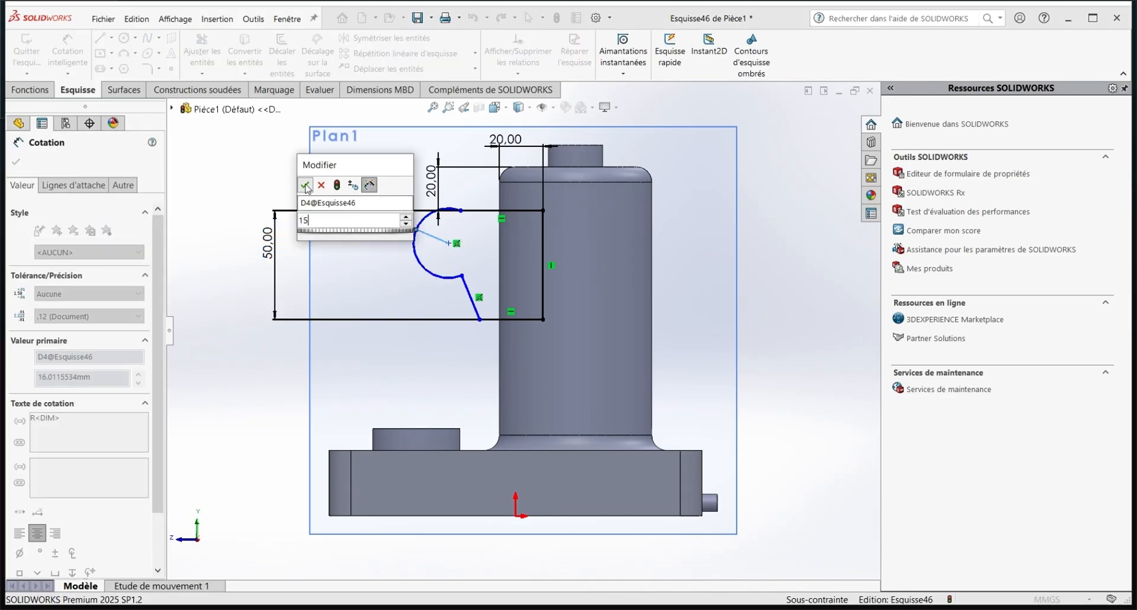
click(305, 185)
Make the profile's upper horizontal line tangent to the outer arc
click(468, 211)
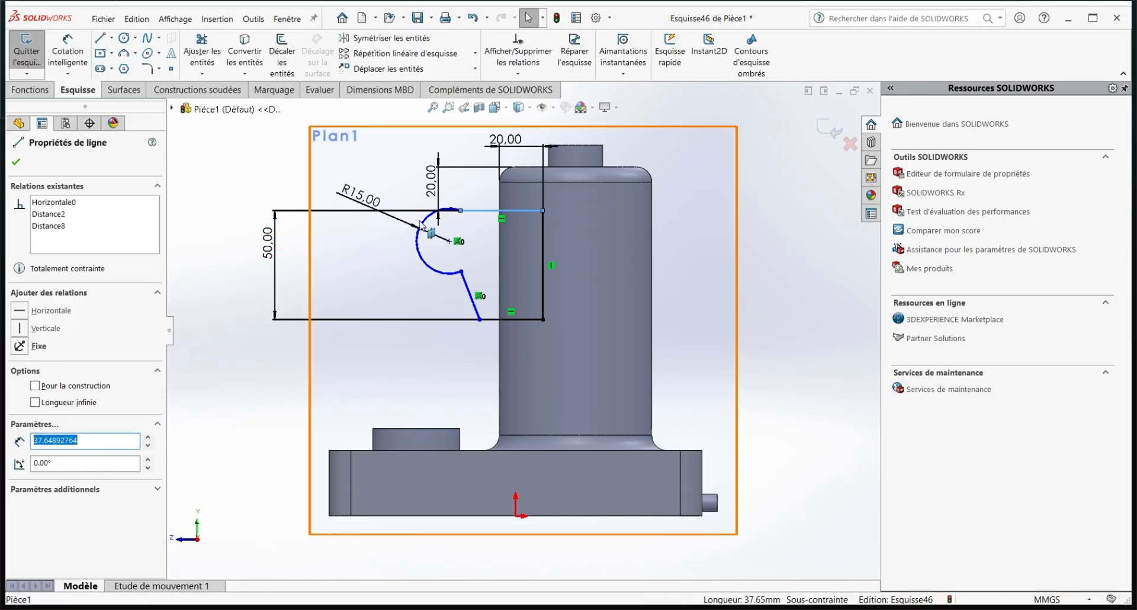
ctrl+click(420, 229)
click(20, 371)
key(Escape)
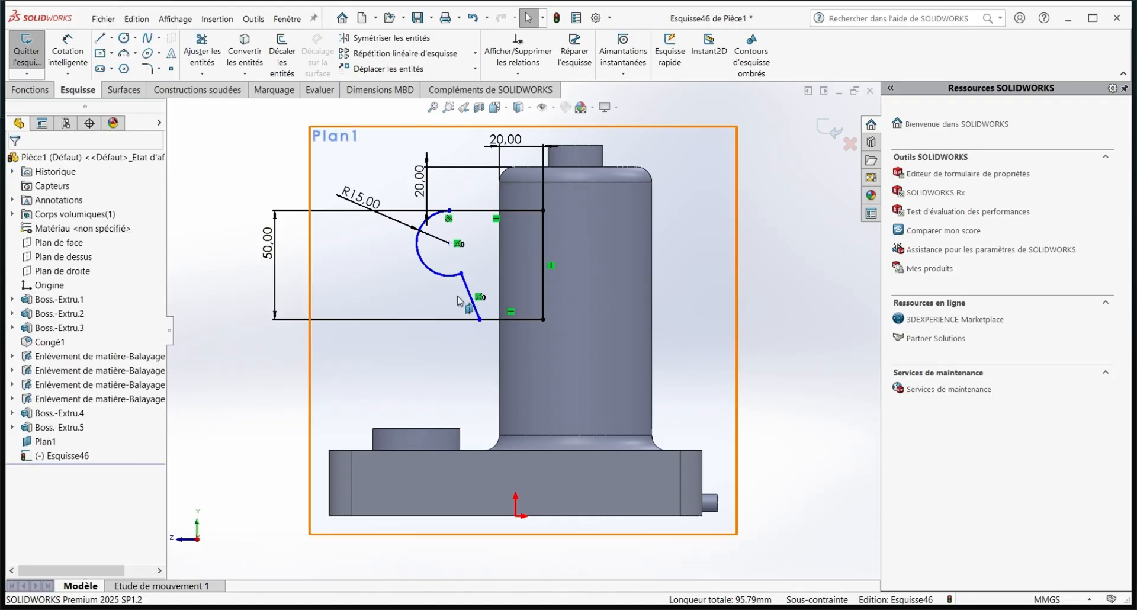
Try to make the slanted line tangent to the outer arc, and delete the added relation
click(470, 296)
ctrl+click(418, 248)
click(20, 370)
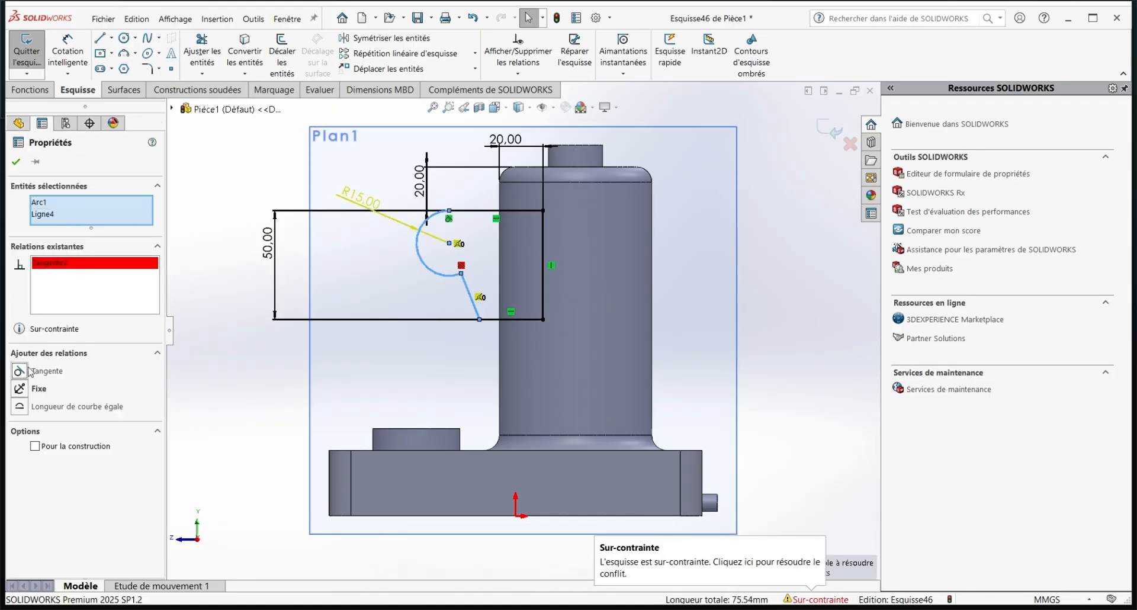
right_click(69, 264)
click(97, 273)
click(218, 244)
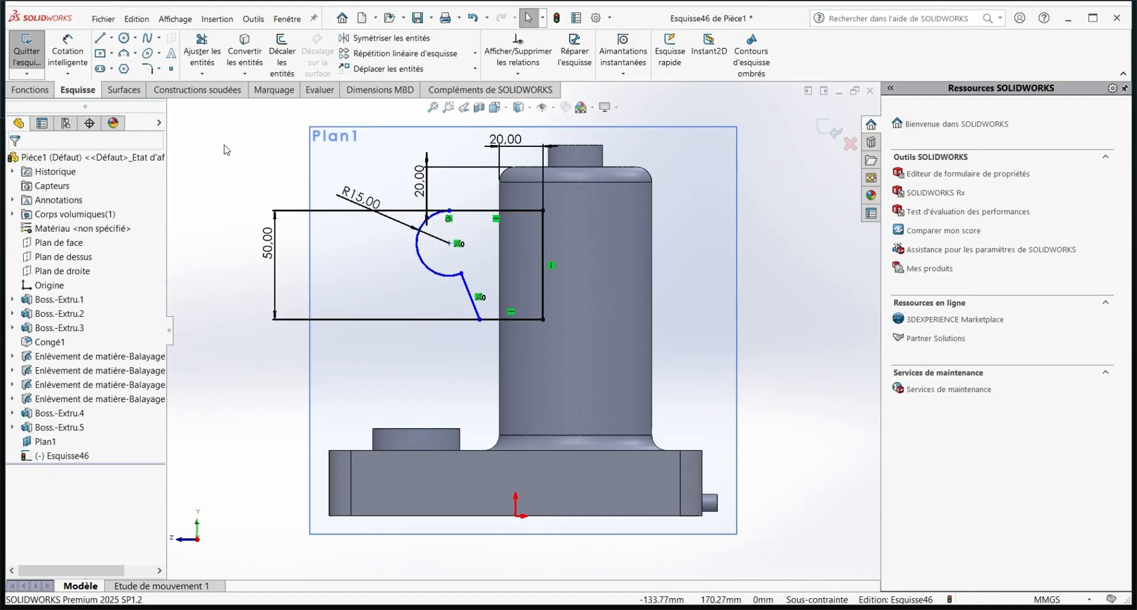
Fillet the corner between the outer arc and the slanted line with a 10 mm radius
click(147, 69)
click(461, 274)
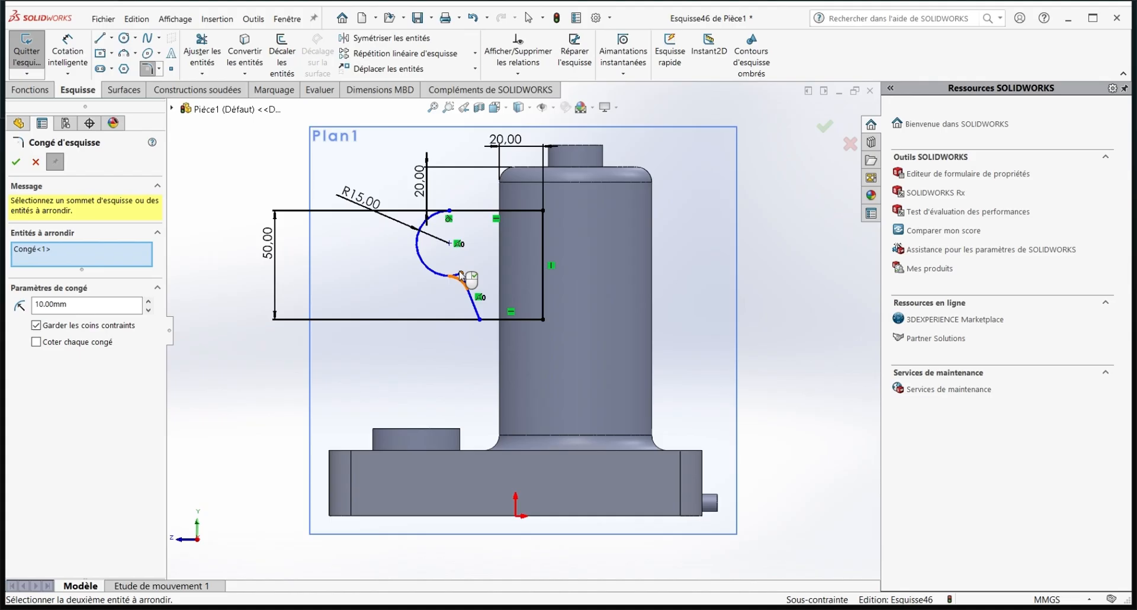
click(16, 162)
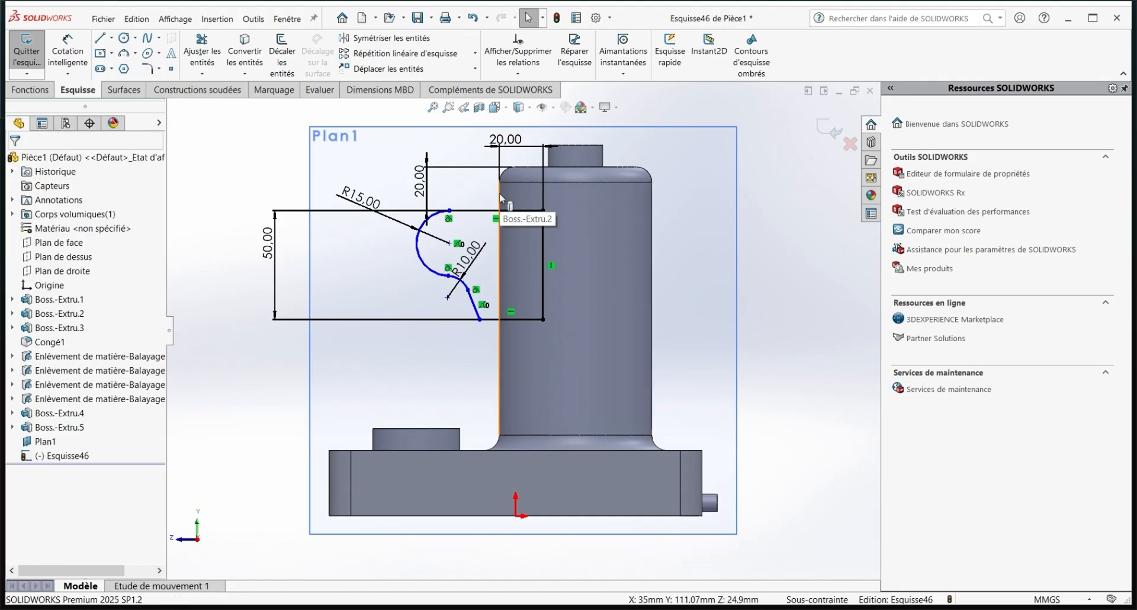
Sketch a circle about 15.7 mm in diameter concentric with the profile's outer arc
click(124, 37)
drag(449, 243, 467, 243)
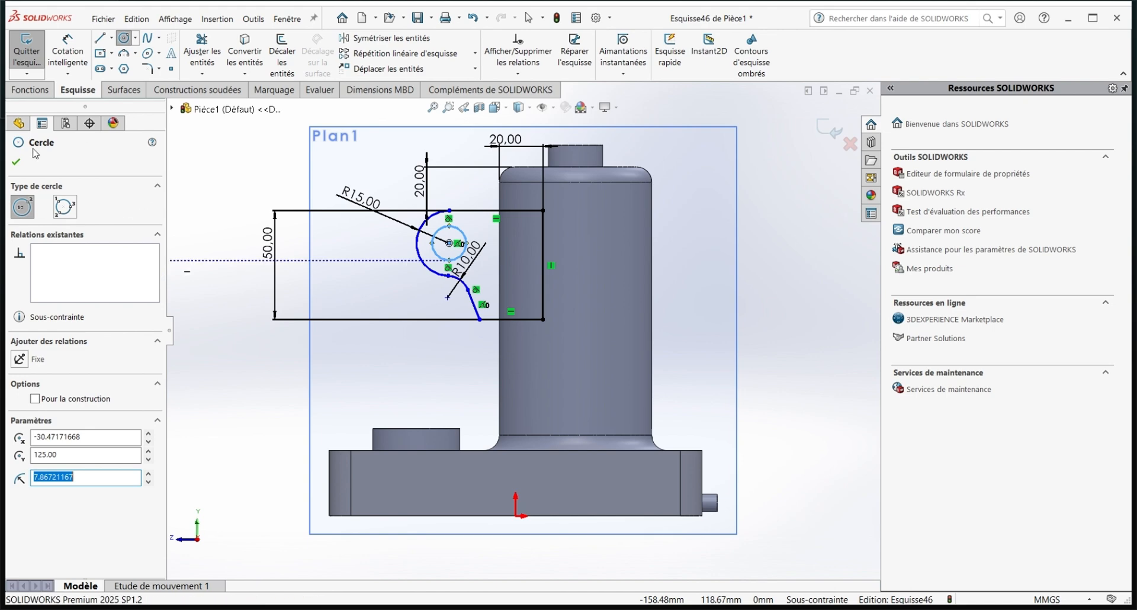
Add a point at the midpoint of the large base ring boss's top edge and align the hole circle's centre vertically with it
click(16, 162)
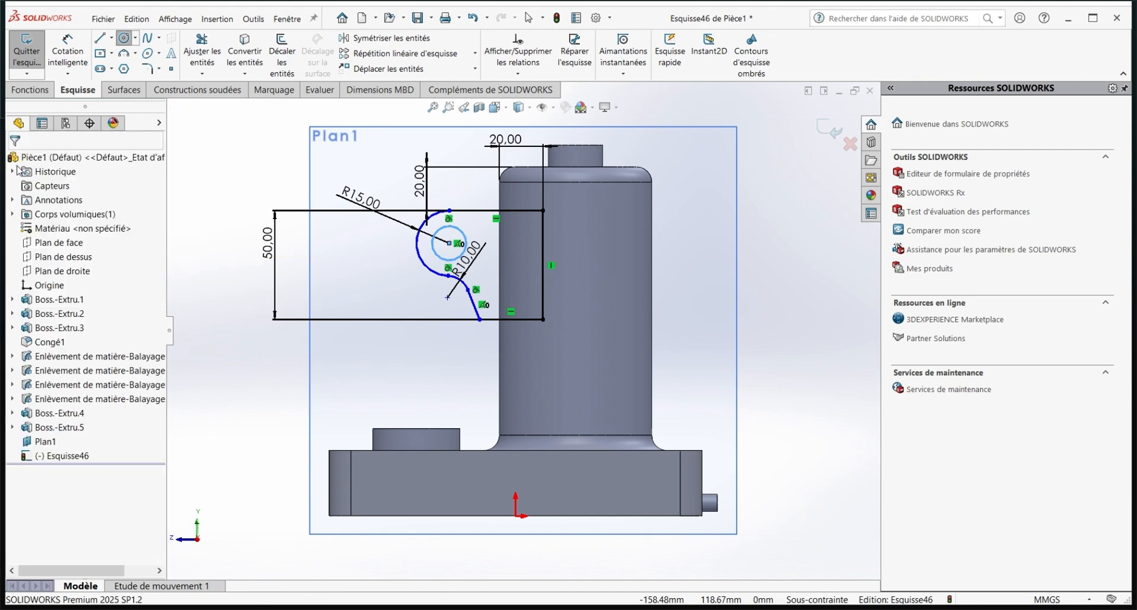
click(417, 428)
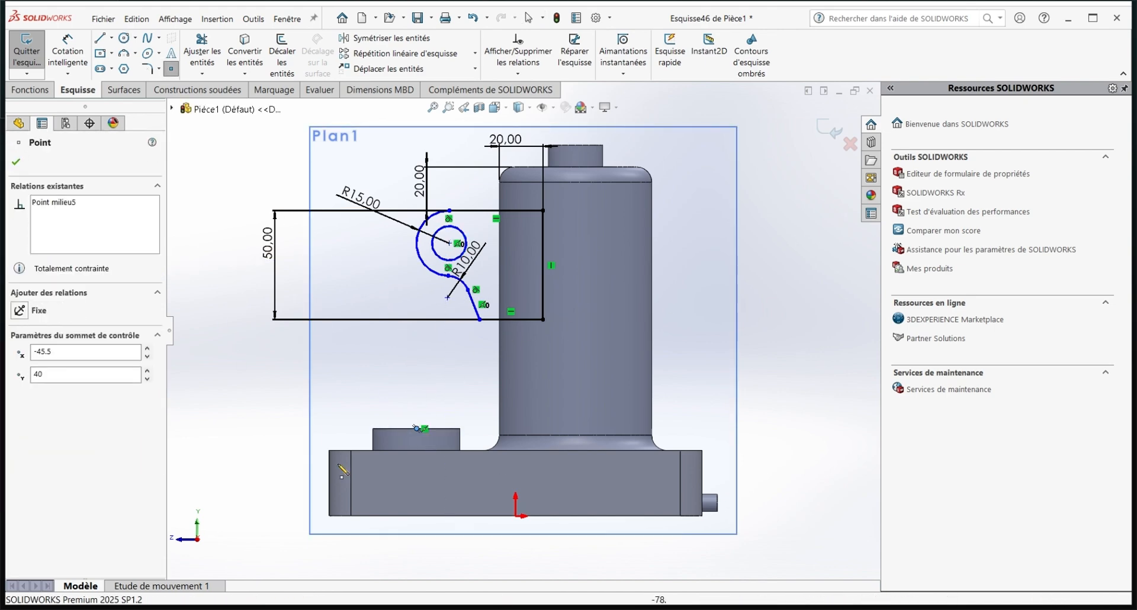
click(18, 163)
click(419, 430)
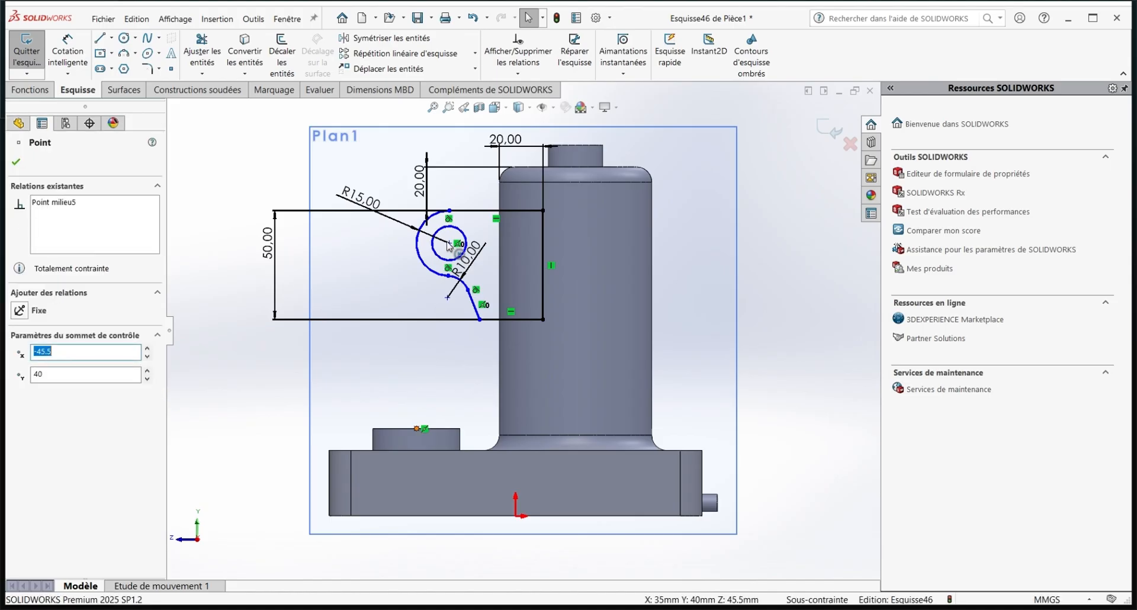
ctrl+click(450, 242)
click(19, 388)
click(16, 162)
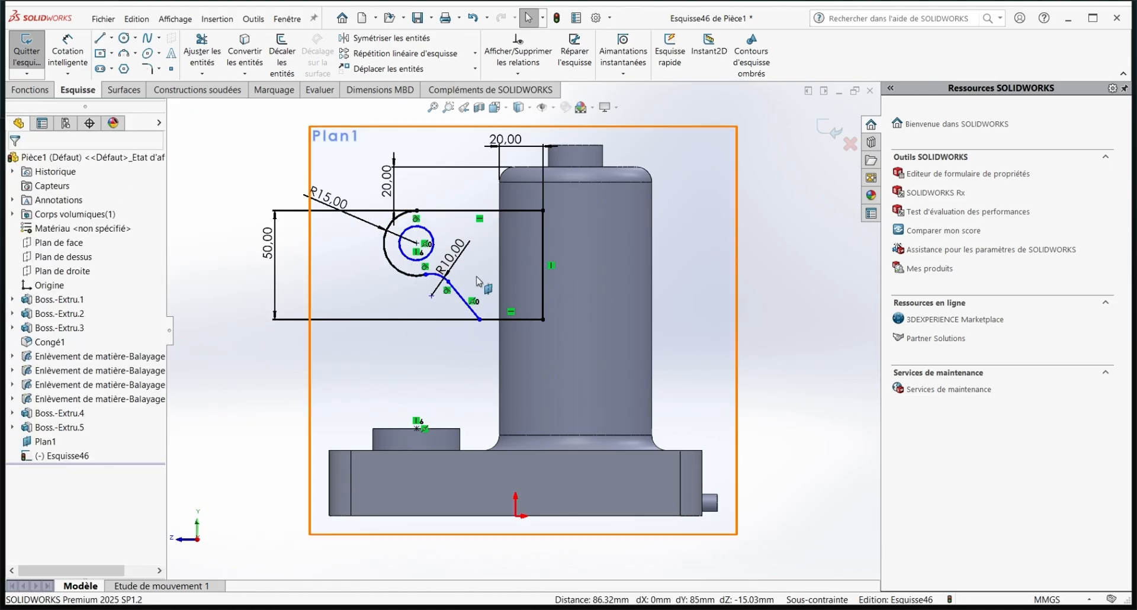
Dimension the hole circle to a 15 mm diameter and exit the lug sketch
key(d)
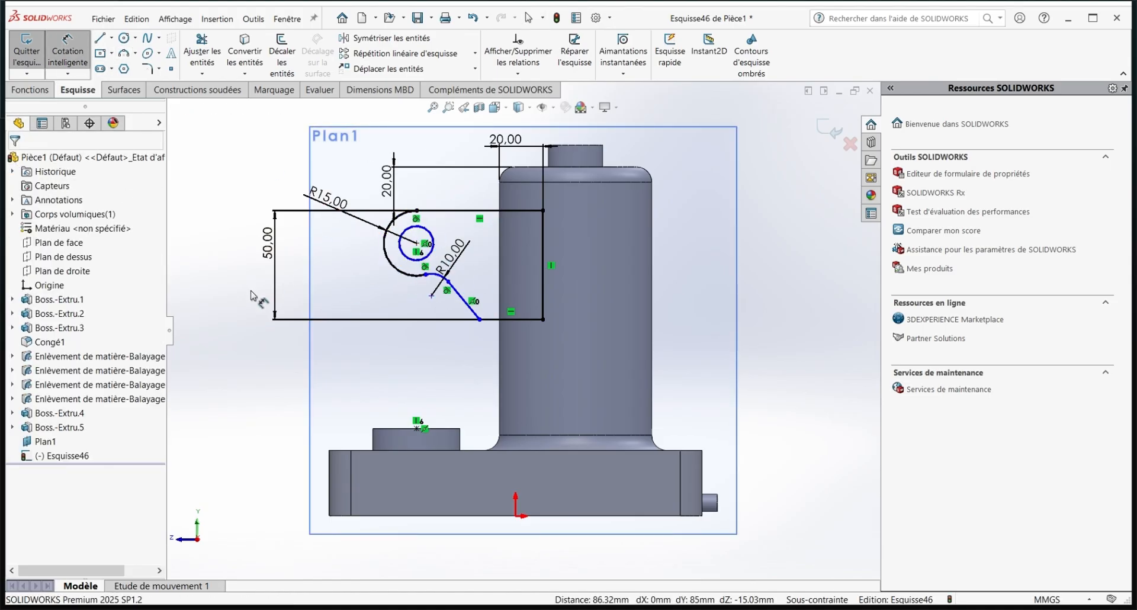
click(400, 244)
click(236, 275)
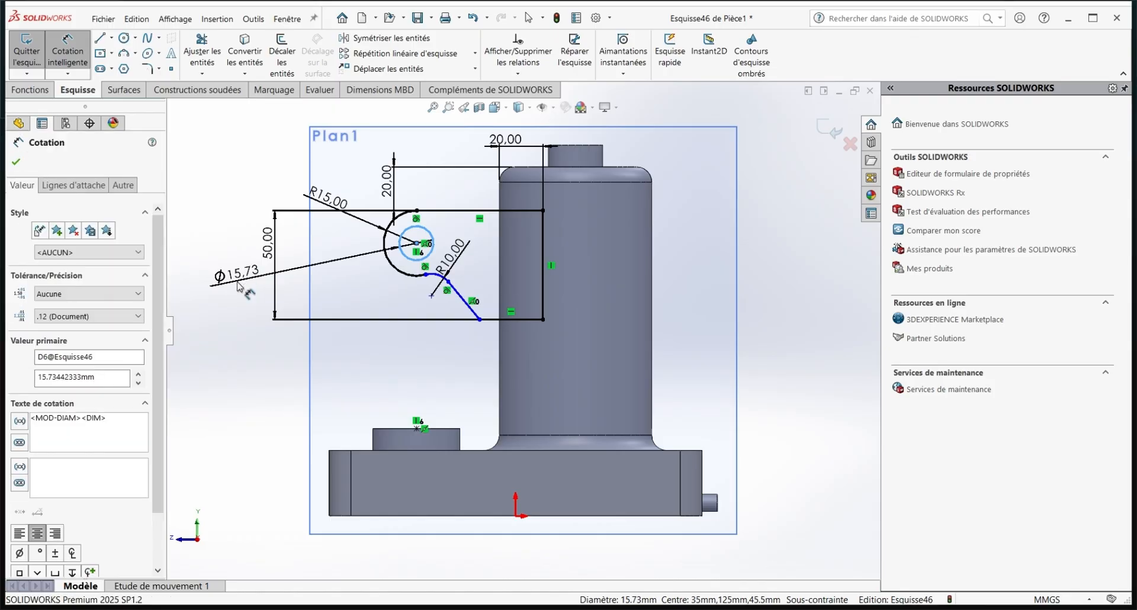
text(15)
key(Return)
key(Escape)
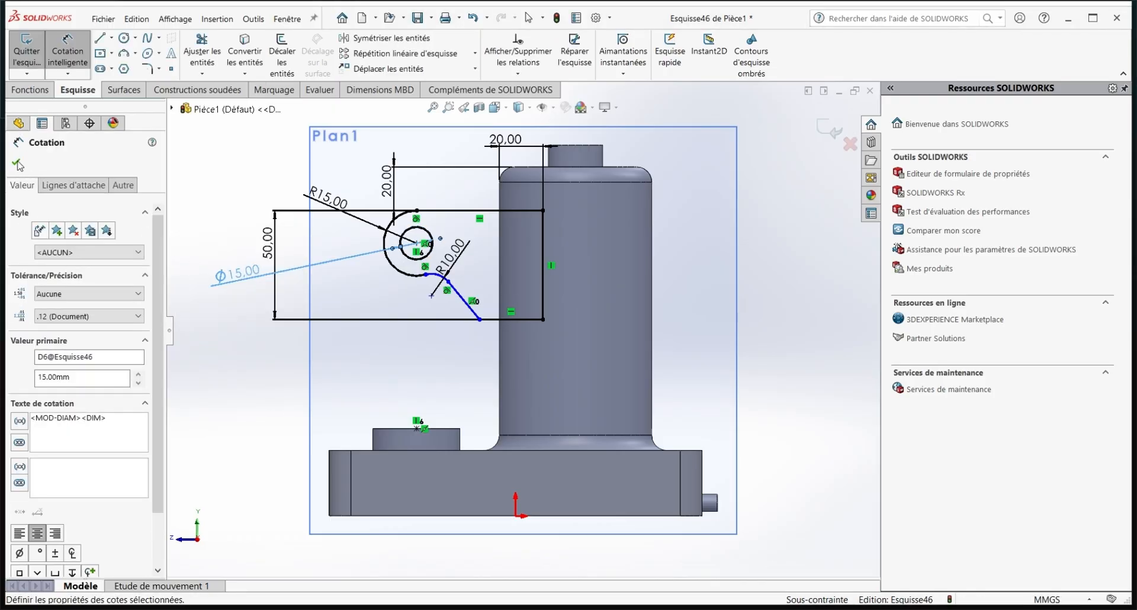
click(829, 128)
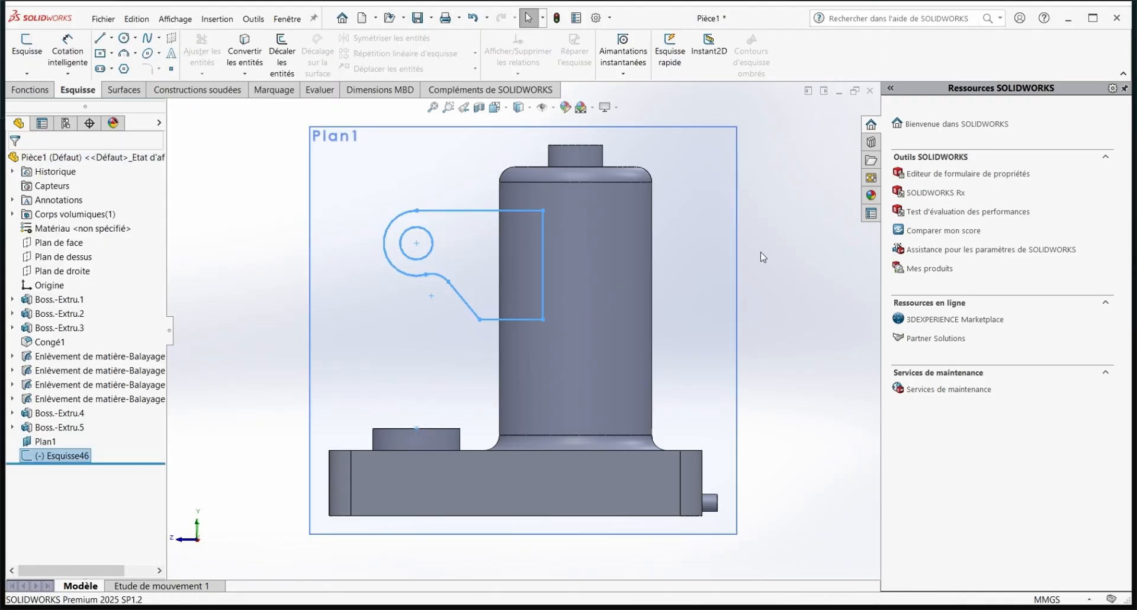
Extrude the lug profile 5 mm as a boss merged with the body, reversing the direction toward the cylinder
middle_drag(841, 331, 857, 365)
click(31, 89)
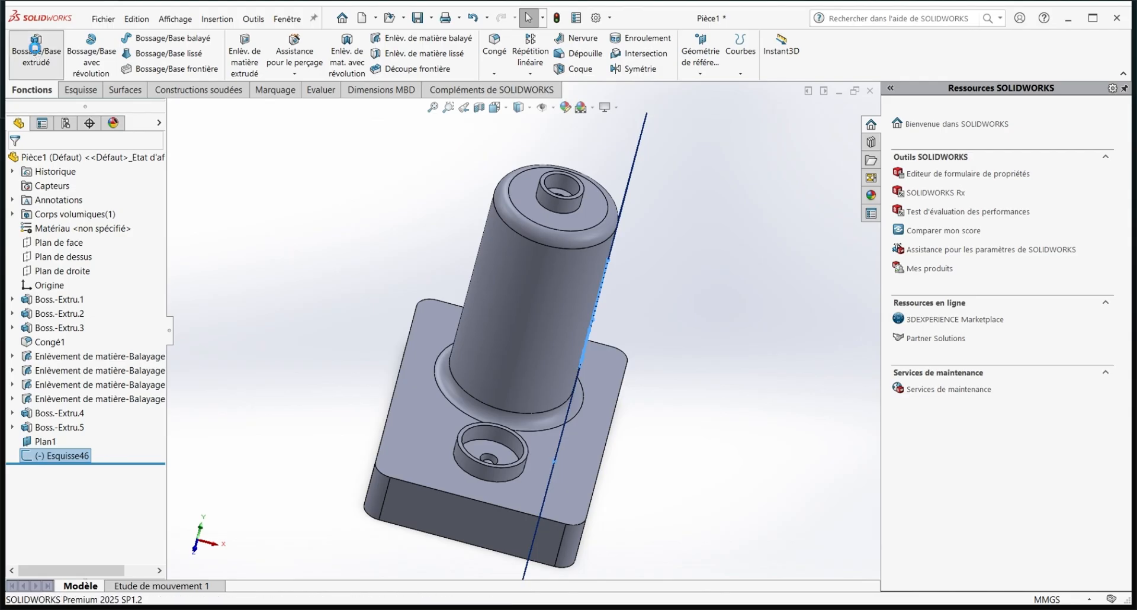
click(35, 50)
click(18, 244)
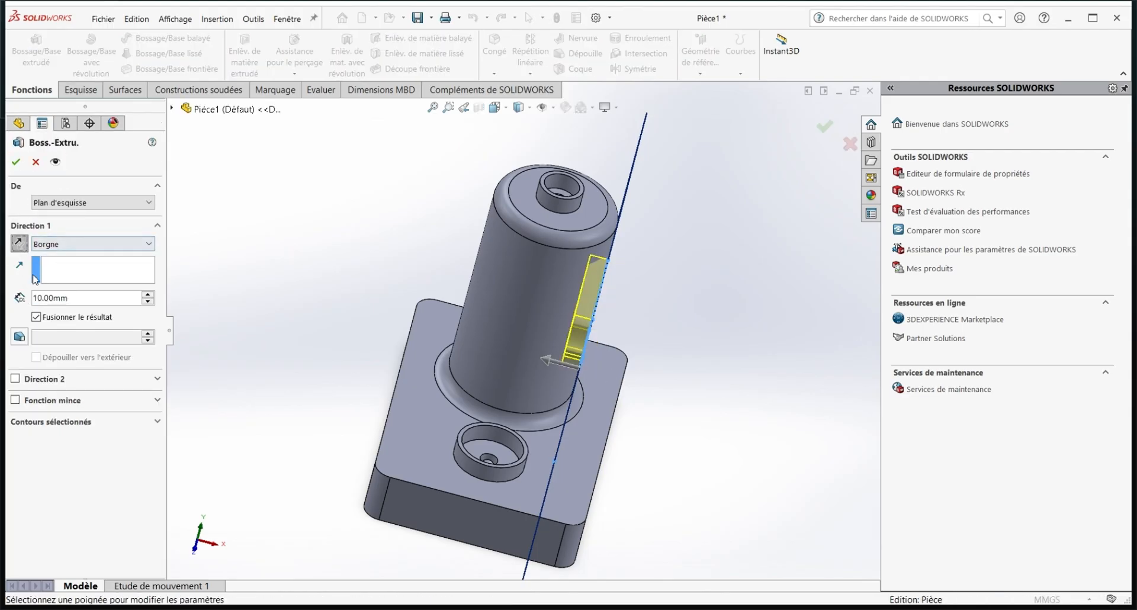
text(5)
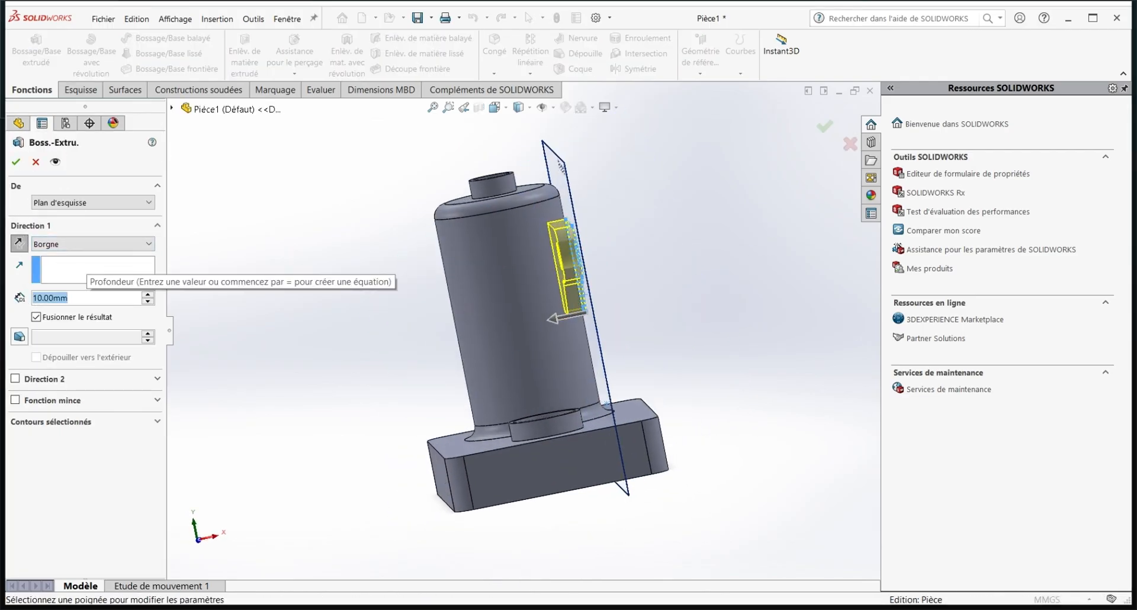
key(Return)
click(13, 161)
Fillet the junction between the lug and the cylinder's side face with a 1 mm radius
middle_drag(592, 355, 586, 290)
click(498, 51)
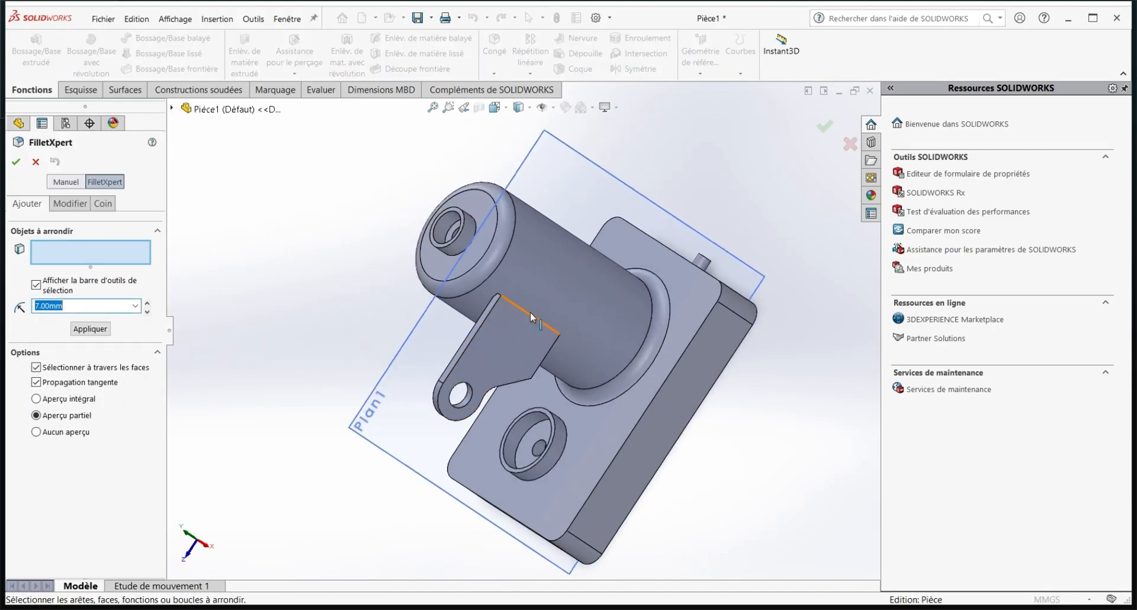
click(530, 311)
middle_drag(190, 227, 213, 262)
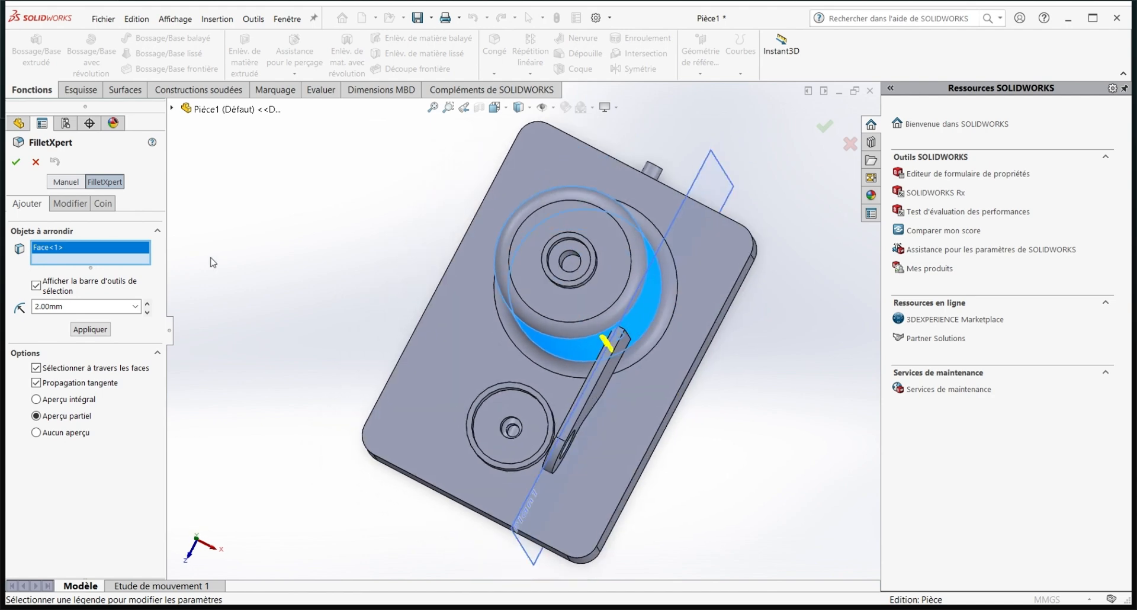
key(Return)
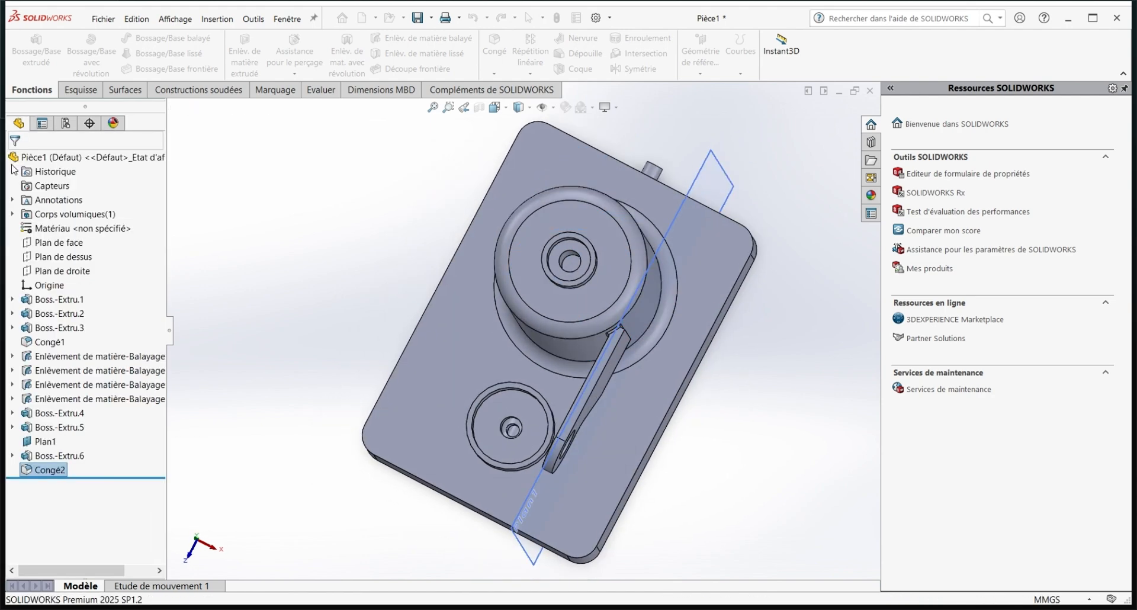
Edit the fillet between the lug and the cylinder, setting its radius to 1.5 mm
middle_drag(533, 296, 355, 414)
scroll(733, 382, down, 3)
right_click(52, 477)
click(66, 335)
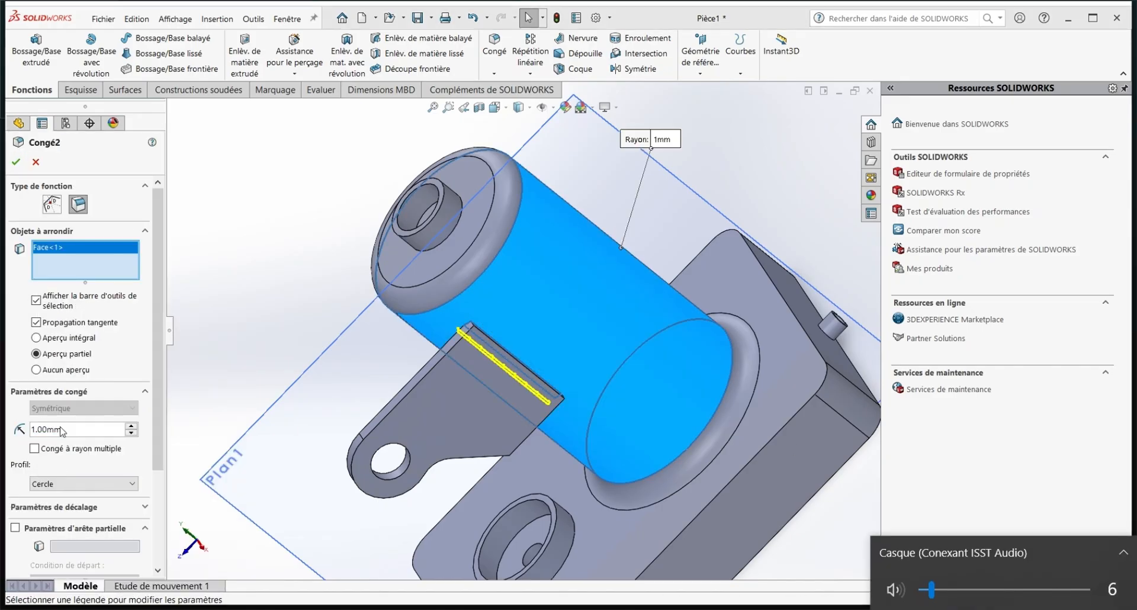
click(73, 428)
text(1.5)
key(Return)
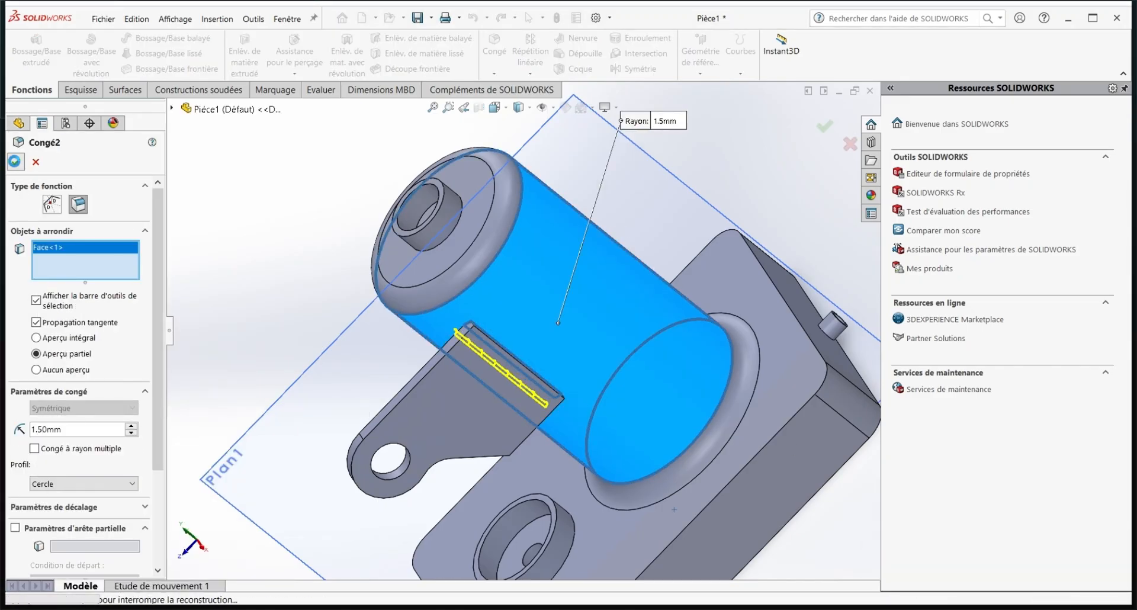
click(16, 162)
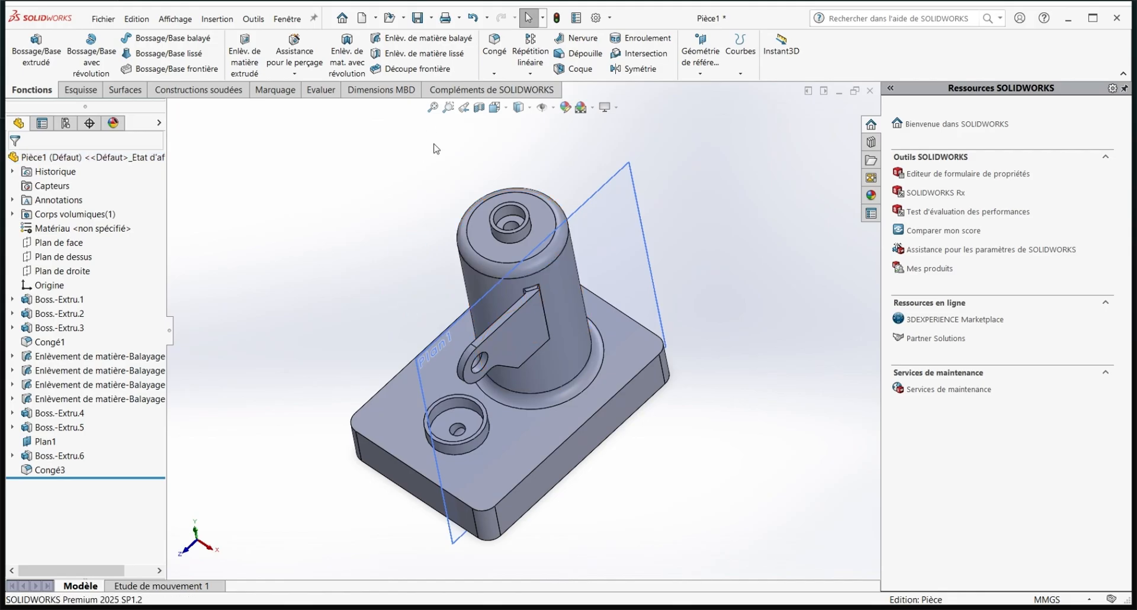
Mirror the lug extrusion Boss.-Extru.6 and its fillet Congé3 about Plan de droite
click(536, 75)
click(550, 110)
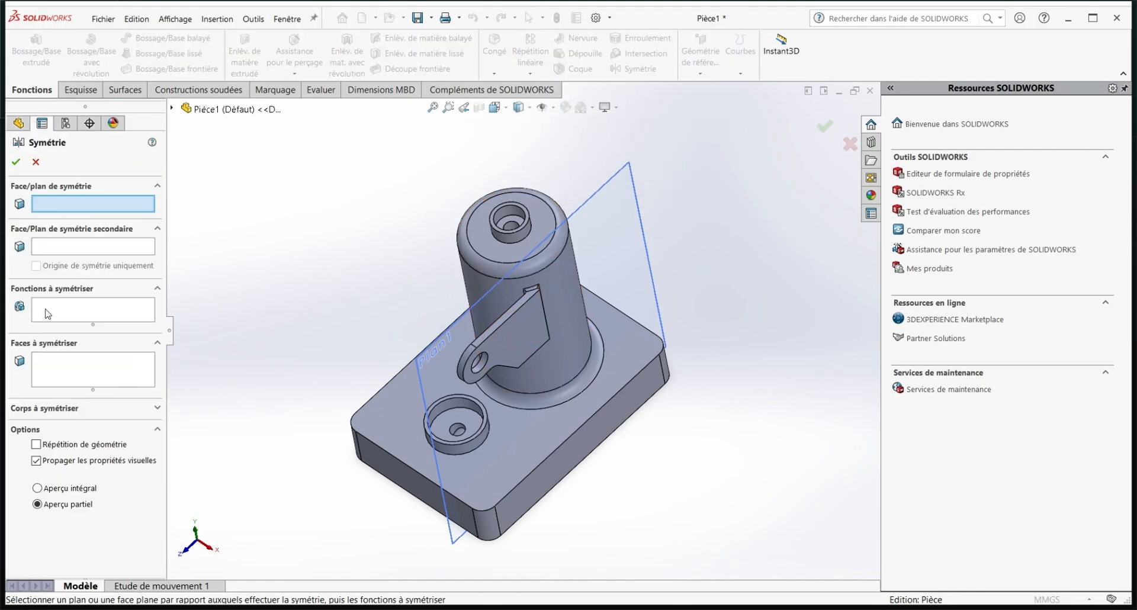
click(77, 203)
click(172, 108)
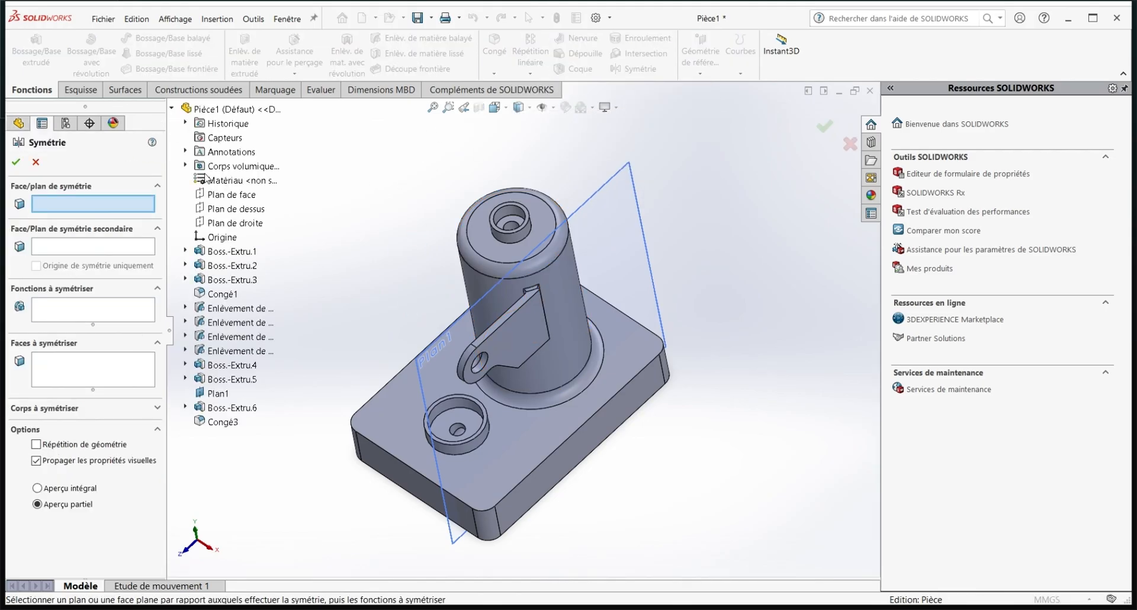
click(235, 222)
click(93, 317)
click(232, 407)
click(222, 421)
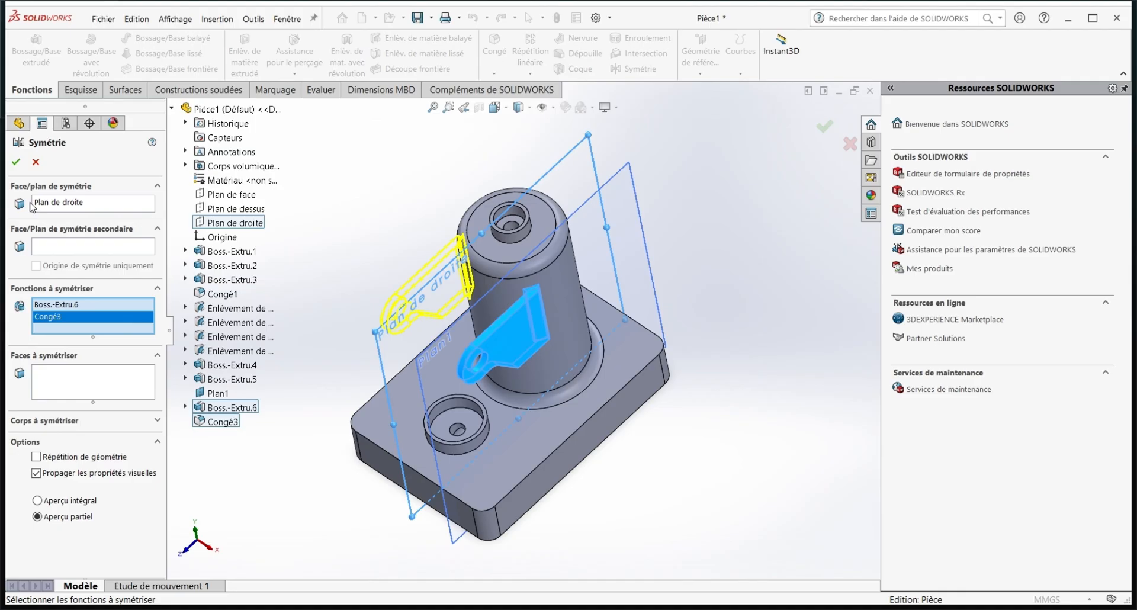
click(16, 161)
Hide the reference plane Plan1
middle_drag(414, 367, 462, 356)
right_click(37, 441)
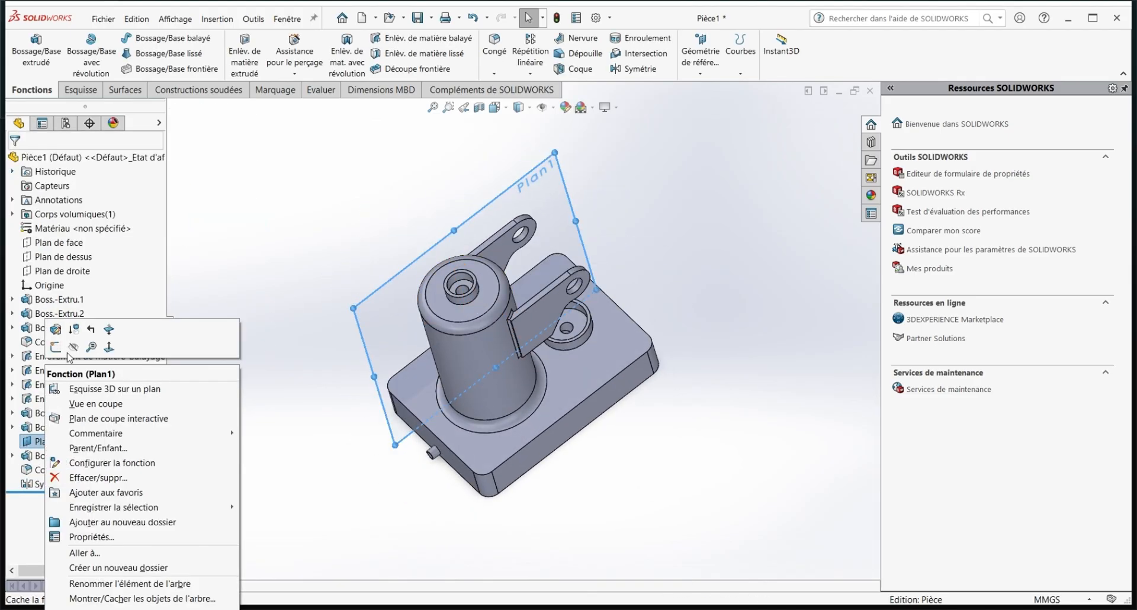